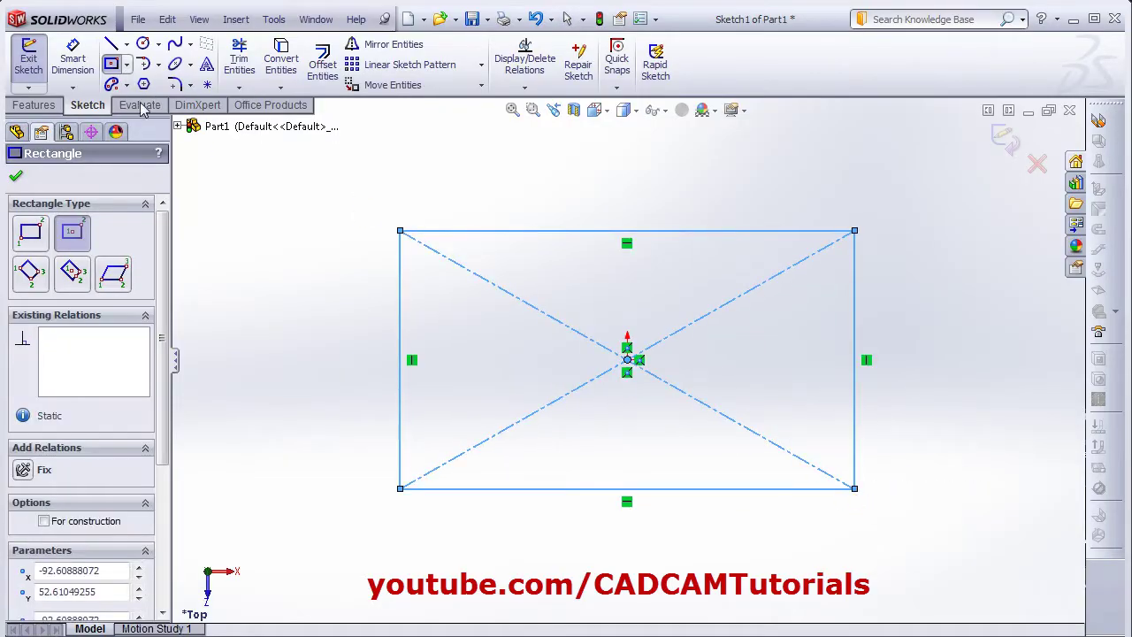
Dimension the center rectangle 200 mm along its horizontal side and 100 mm along its vertical side
{"action": "left_click", "coordinate": [72, 59]}
{"action": "left_click", "coordinate": [693, 489]}
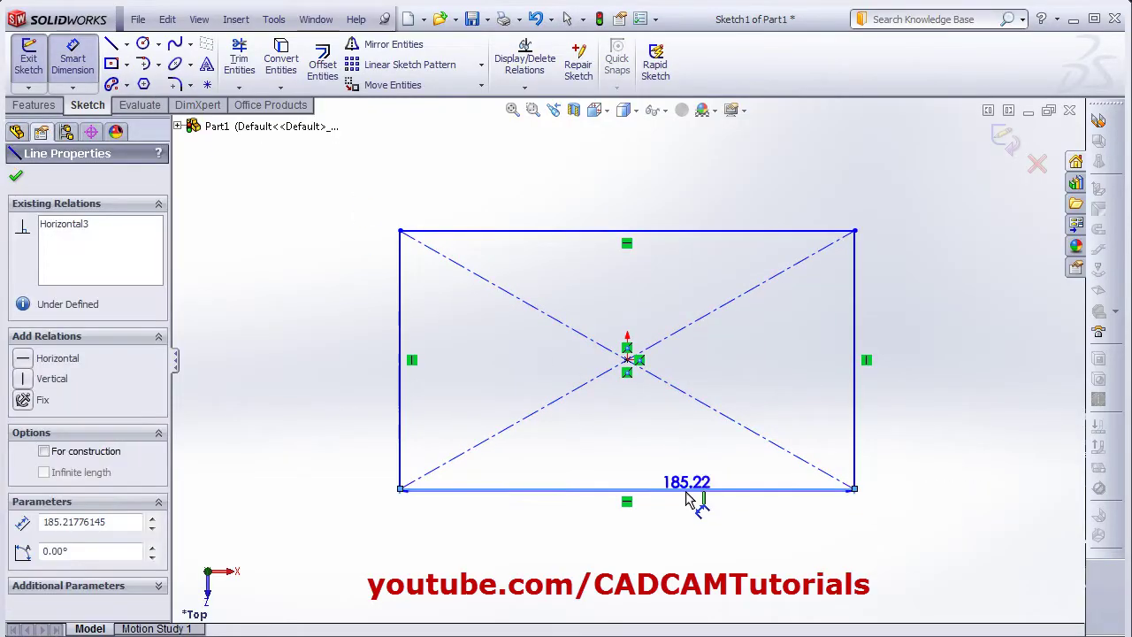
{"action": "left_click", "coordinate": [701, 544]}
{"action": "type", "text": "200"}
{"action": "key", "text": "Return"}
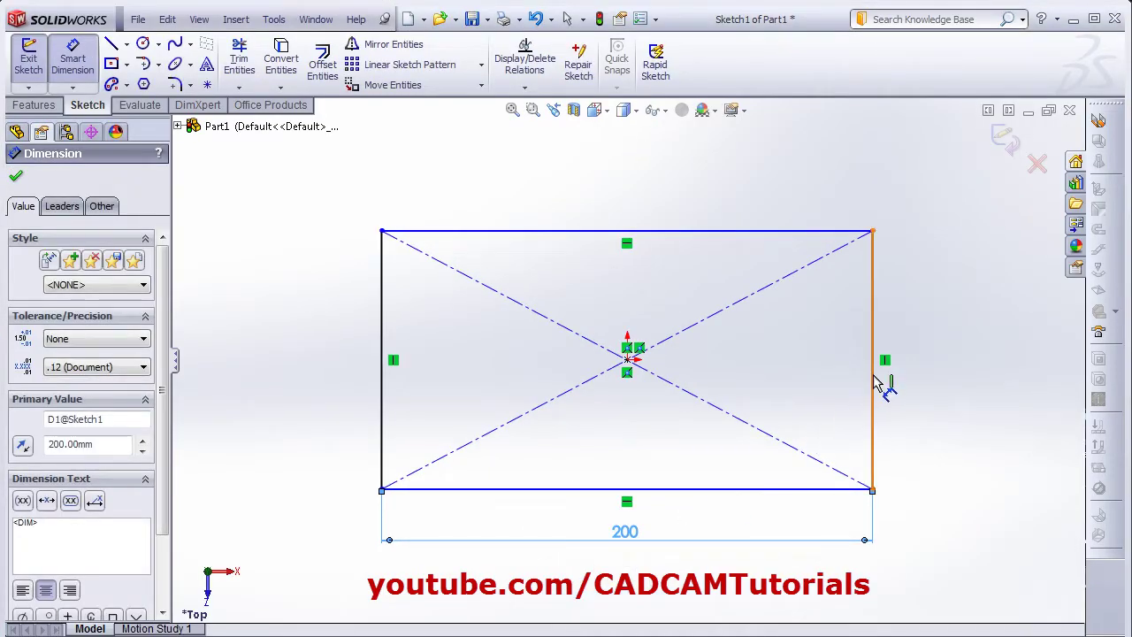
{"action": "left_click", "coordinate": [875, 382]}
{"action": "left_click", "coordinate": [942, 374]}
{"action": "type", "text": "100"}
{"action": "key", "text": "Return"}
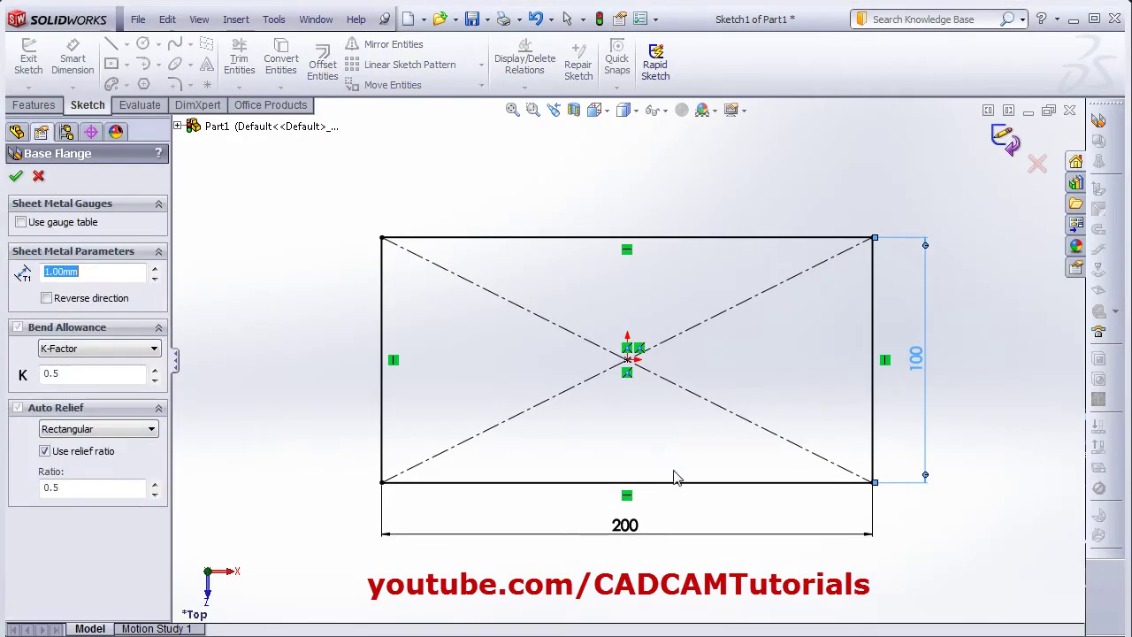
Create the 1 mm thick base flange from the rectangle and check the sheet-metal feature's bend parameters
{"action": "left_click", "coordinate": [16, 175]}
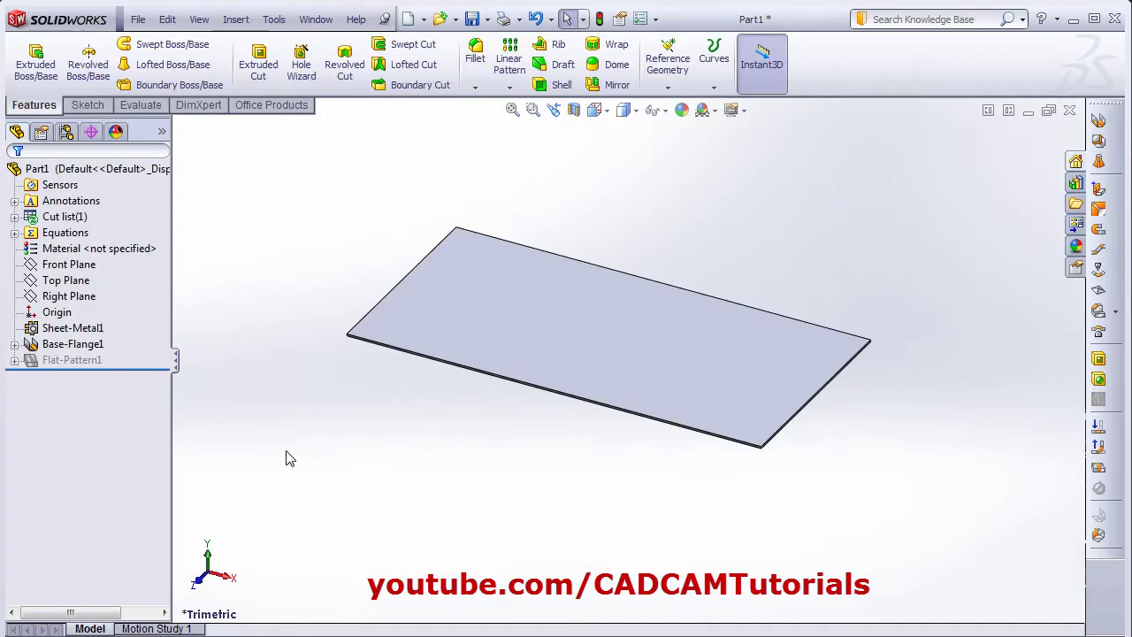
{"action": "left_click", "coordinate": [37, 328]}
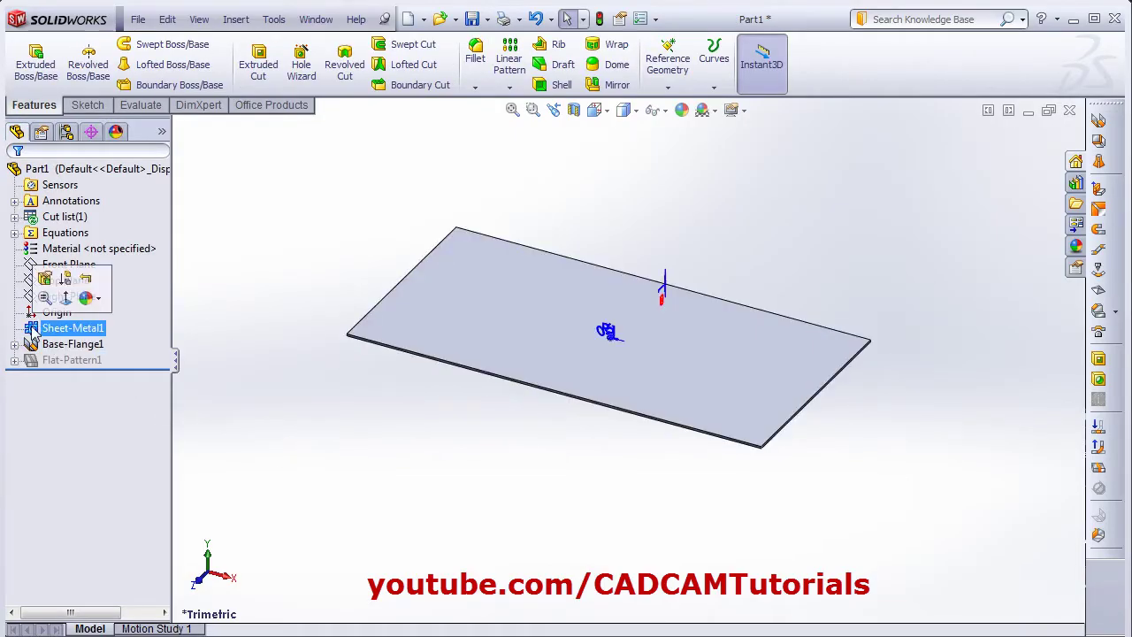
{"action": "left_click", "coordinate": [44, 279]}
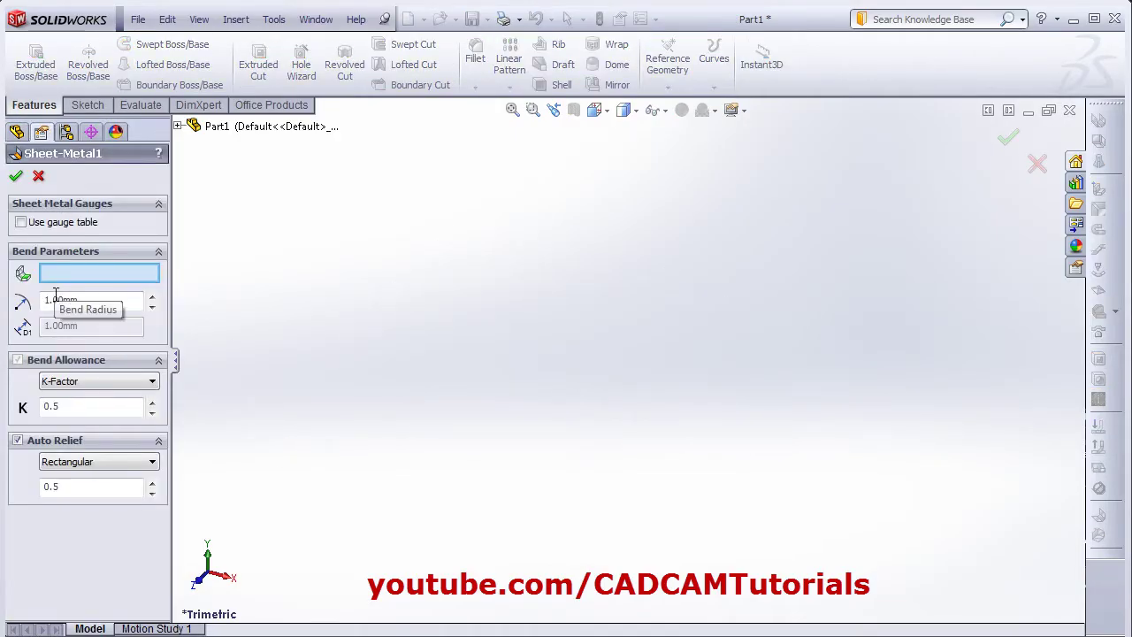
{"action": "left_click", "coordinate": [16, 175]}
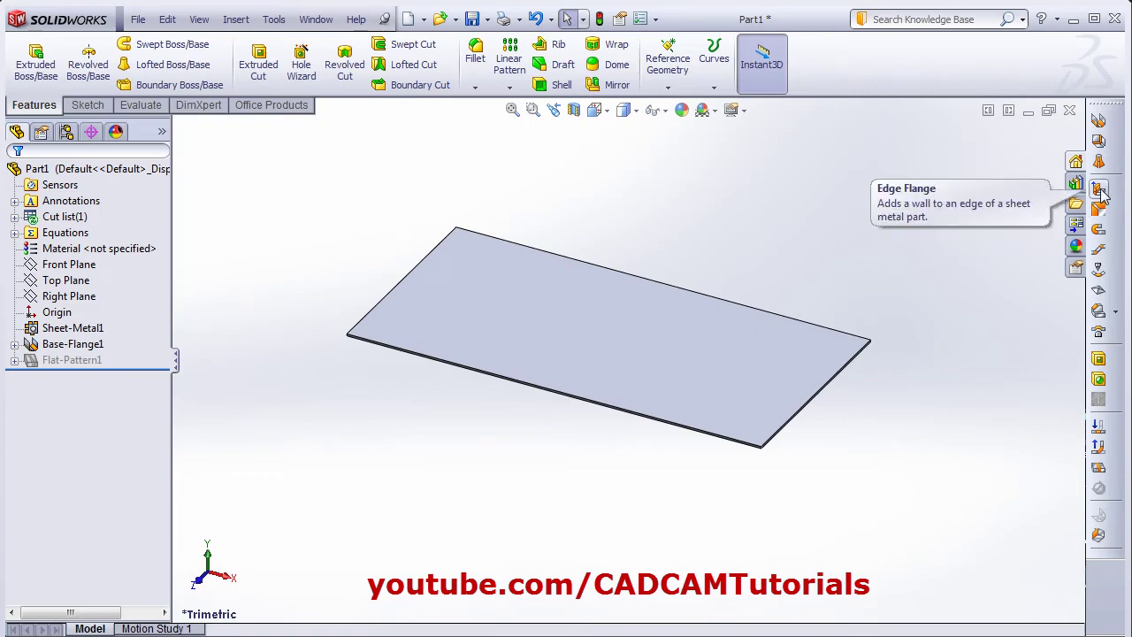
Add 68 mm edge flanges at 75 degrees along the plate's front long edge and its adjoining short edge
{"action": "left_click", "coordinate": [1099, 189]}
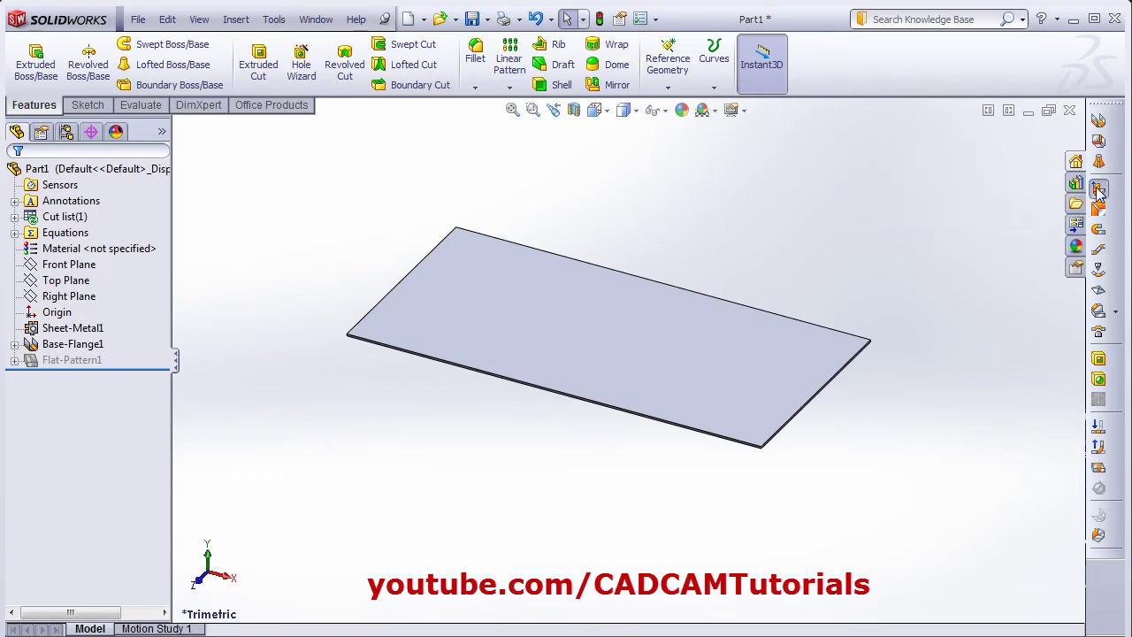
{"action": "left_click", "coordinate": [614, 412]}
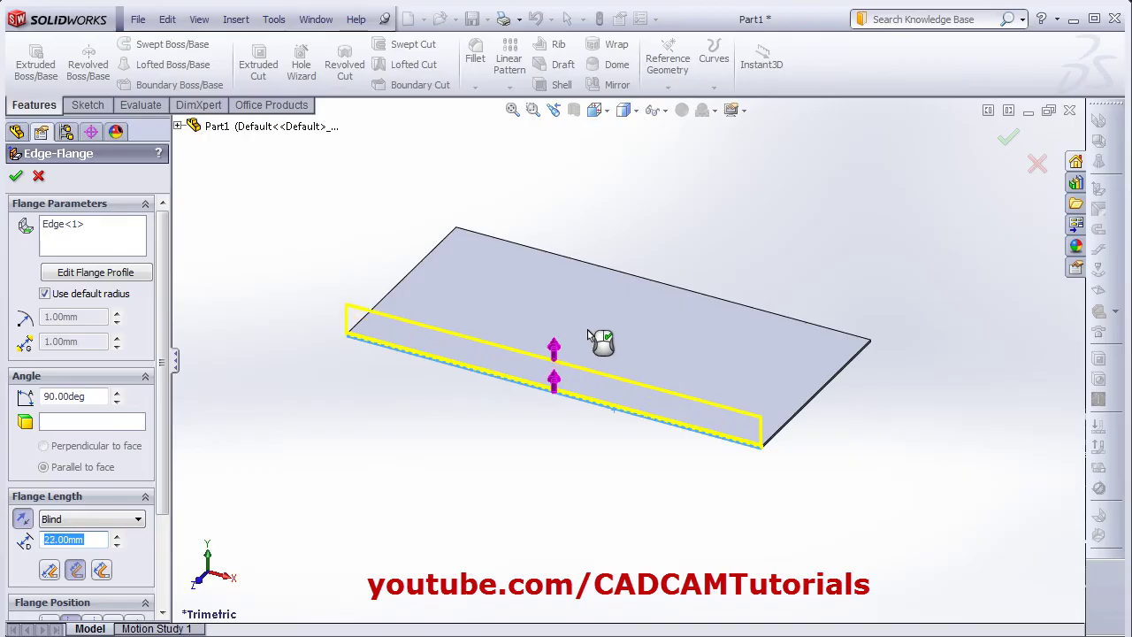
{"action": "left_click", "coordinate": [582, 259]}
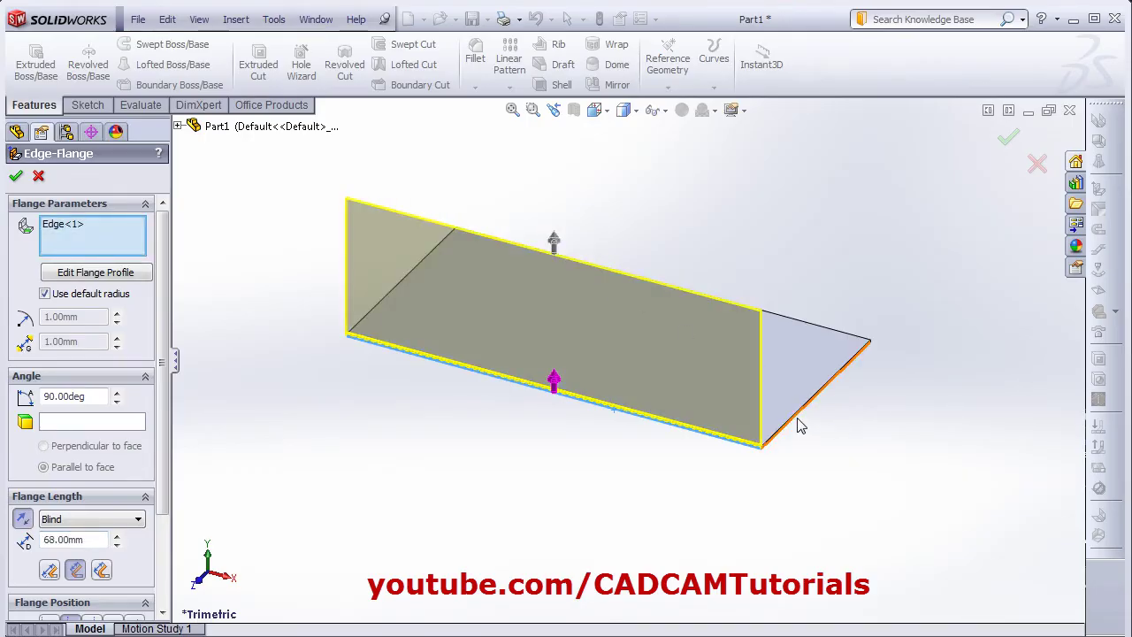
{"action": "left_click", "coordinate": [799, 425]}
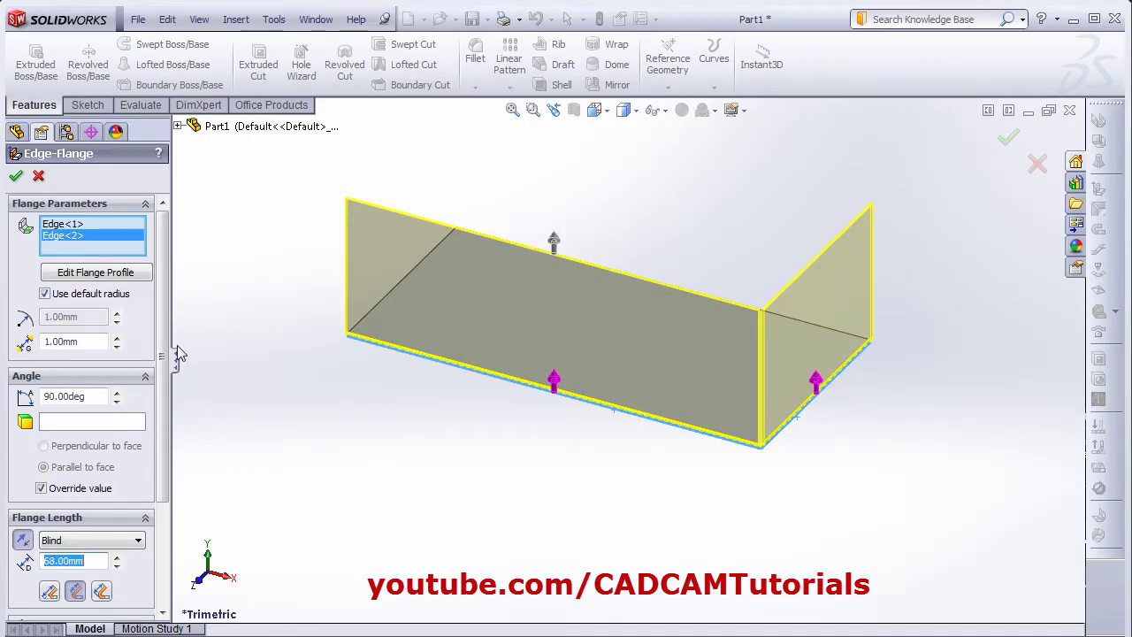
{"action": "left_click", "coordinate": [96, 396]}
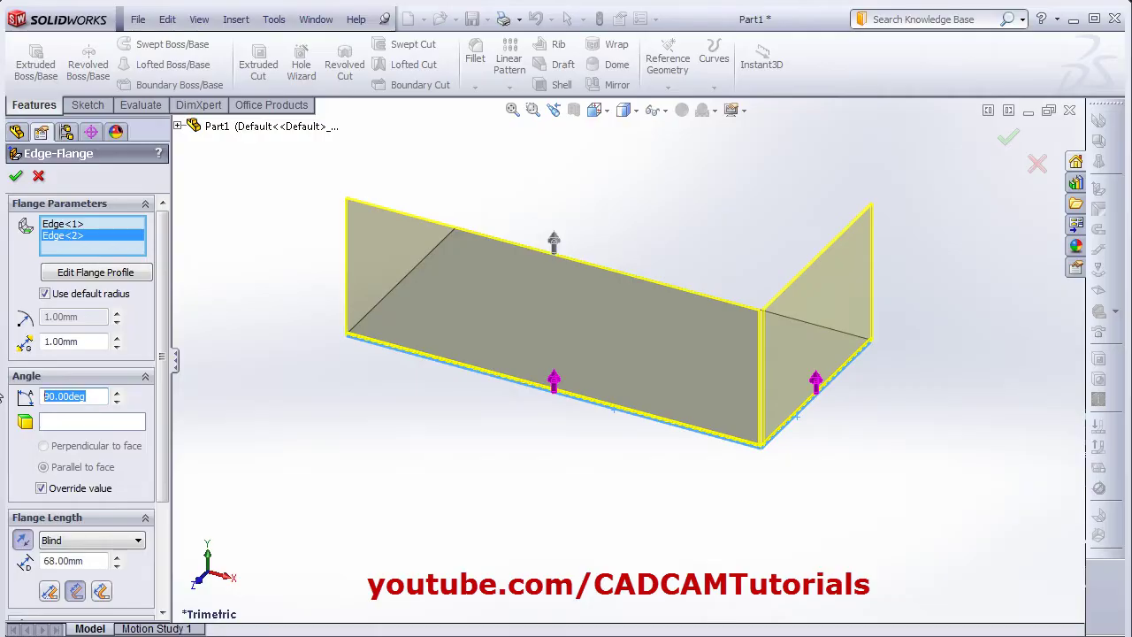
{"action": "type", "text": "75"}
{"action": "key", "text": "Return"}
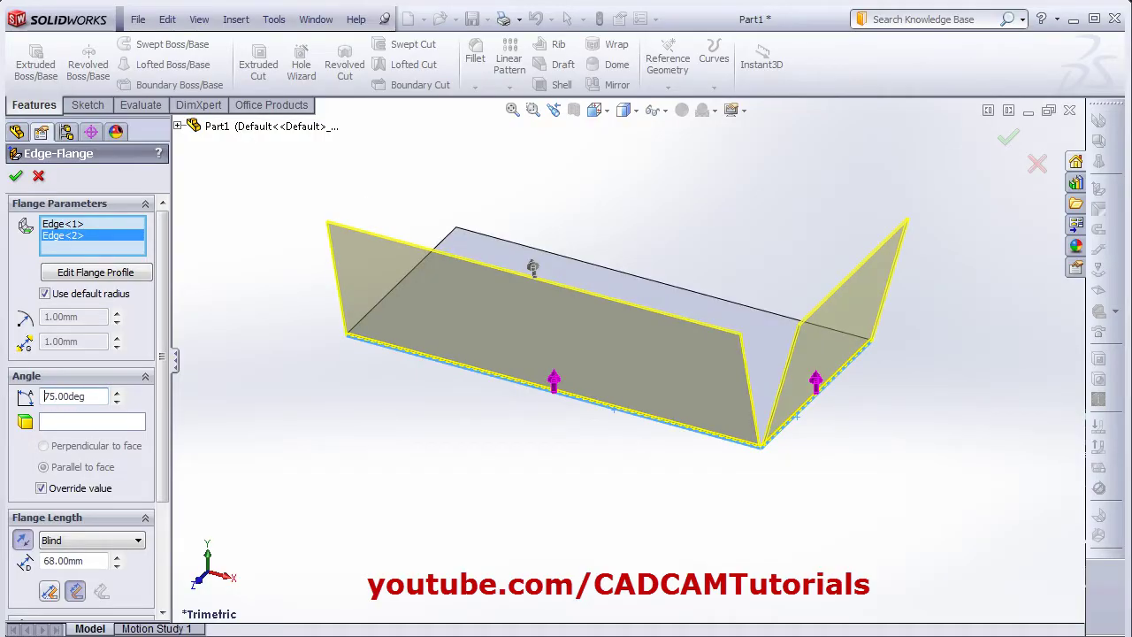
{"action": "left_click", "coordinate": [17, 177]}
Start a closed corner between the two flanges, using the long flange's slanted end face as the face to extend
{"action": "middle_click_drag", "start_coordinate": [551, 463], "coordinate": [543, 504]}
{"action": "scroll", "coordinate": [733, 463], "scroll_direction": "down", "scroll_amount": 5}
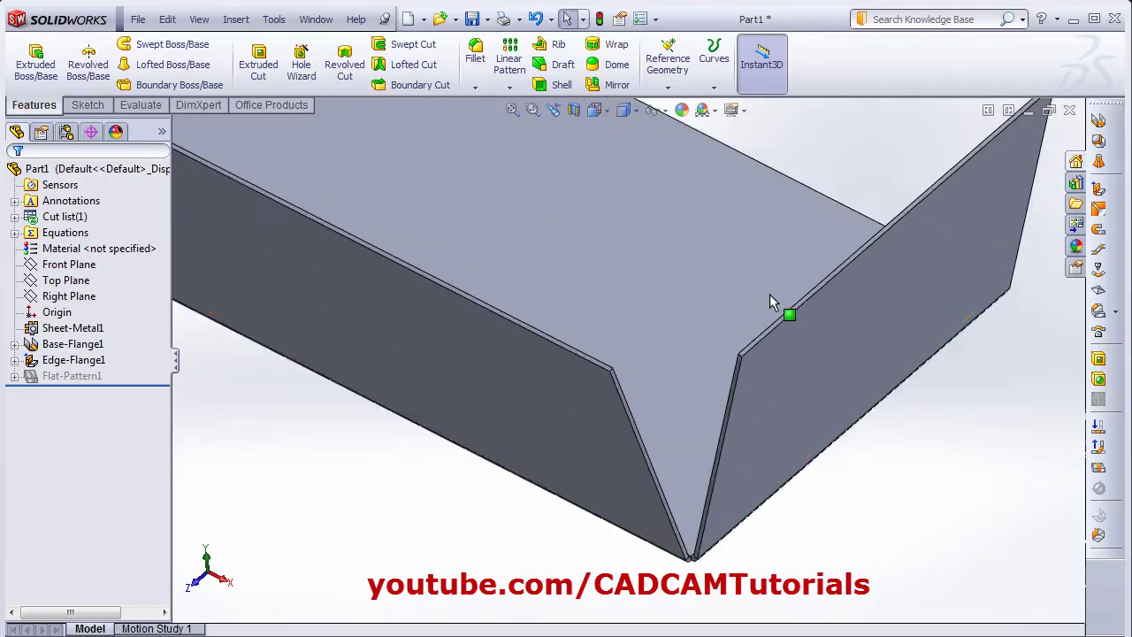
{"action": "scroll", "coordinate": [652, 485], "scroll_direction": "up", "scroll_amount": 3}
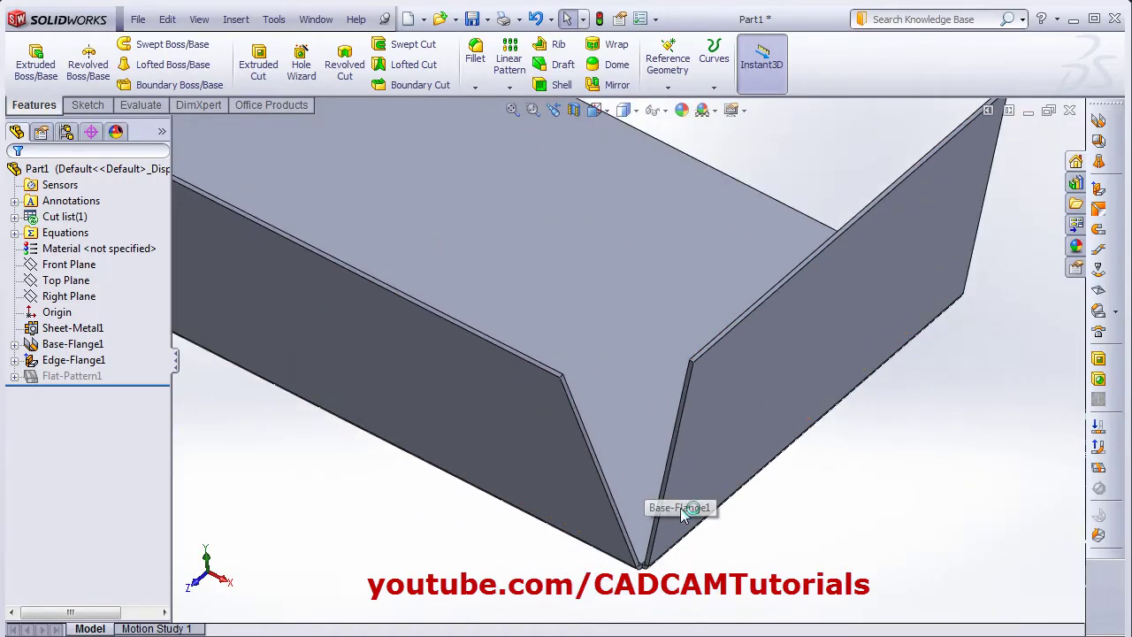
{"action": "left_click", "coordinate": [1118, 317]}
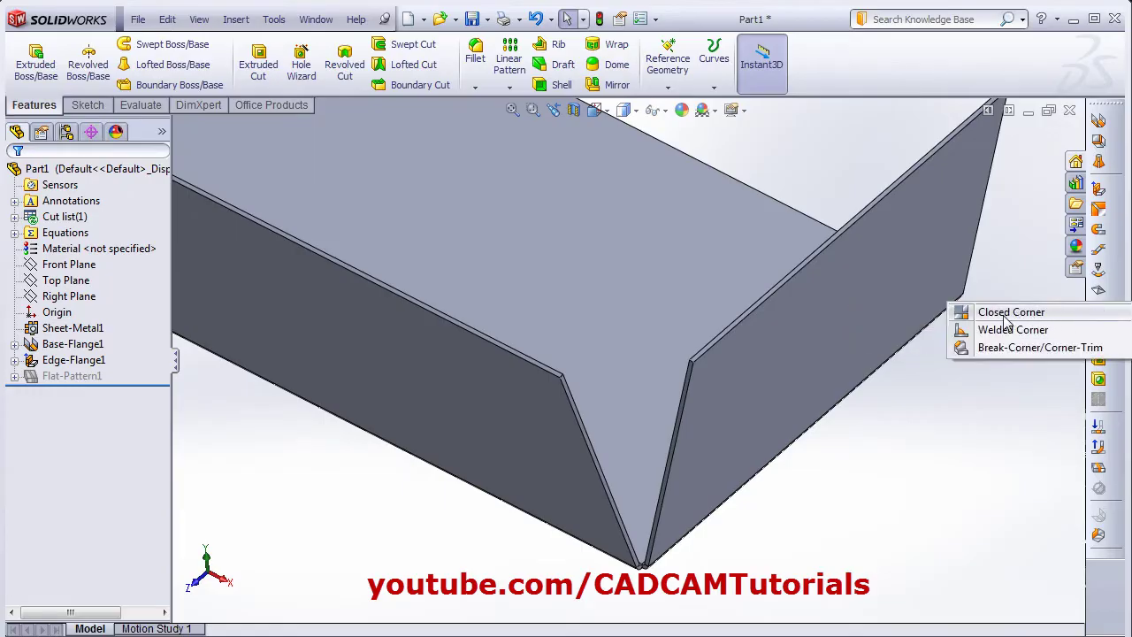
{"action": "left_click", "coordinate": [1008, 312]}
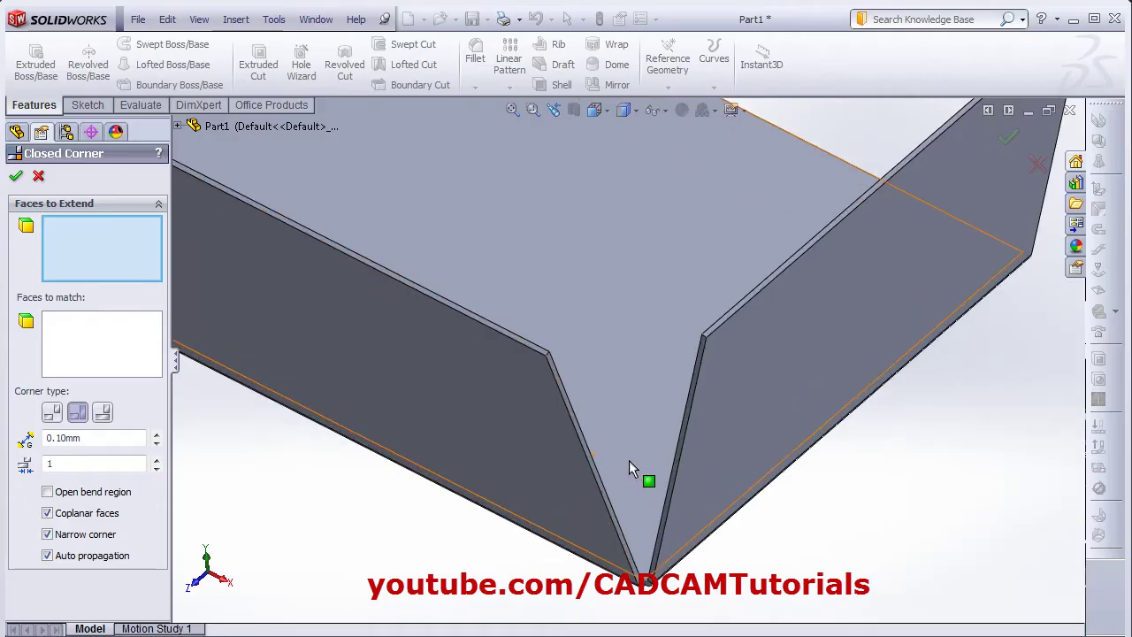
{"action": "scroll", "coordinate": [586, 434], "scroll_direction": "down", "scroll_amount": 2}
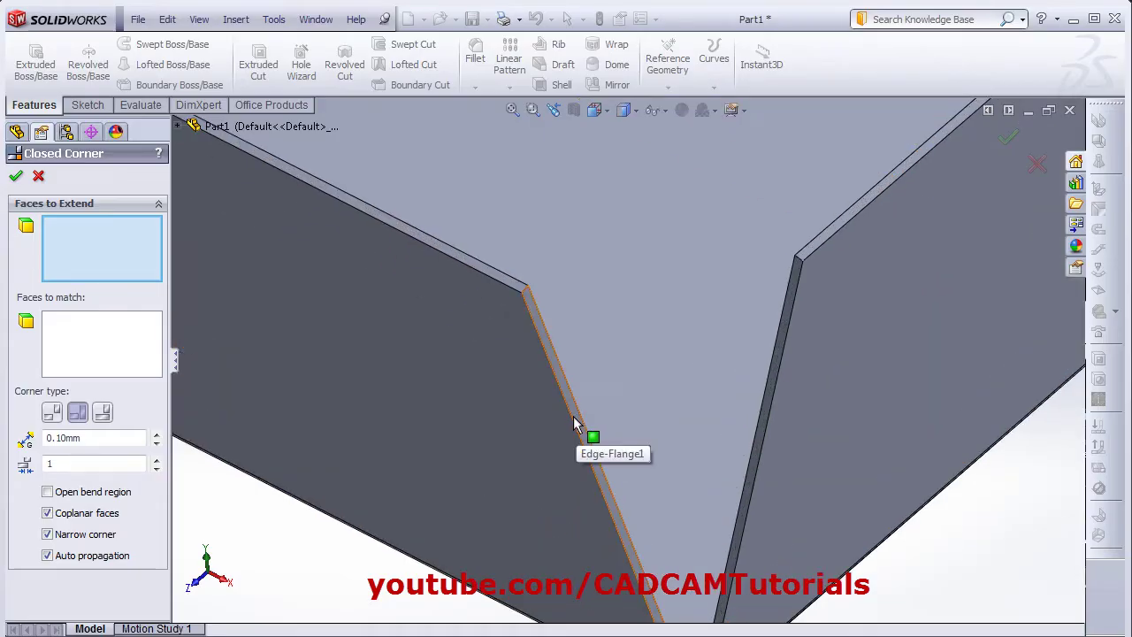
{"action": "left_click", "coordinate": [576, 428]}
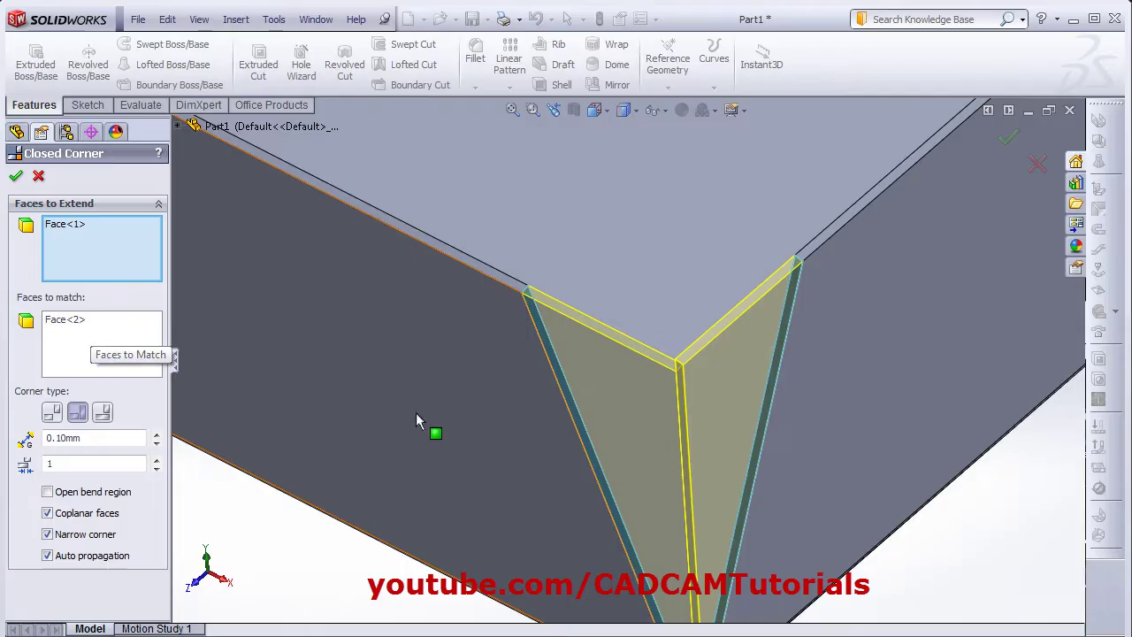
Try the butt and overlap corner types on the closed corner, and set it to underlap
{"action": "scroll", "coordinate": [721, 464], "scroll_direction": "down", "scroll_amount": 2}
{"action": "scroll", "coordinate": [664, 419], "scroll_direction": "down", "scroll_amount": 2}
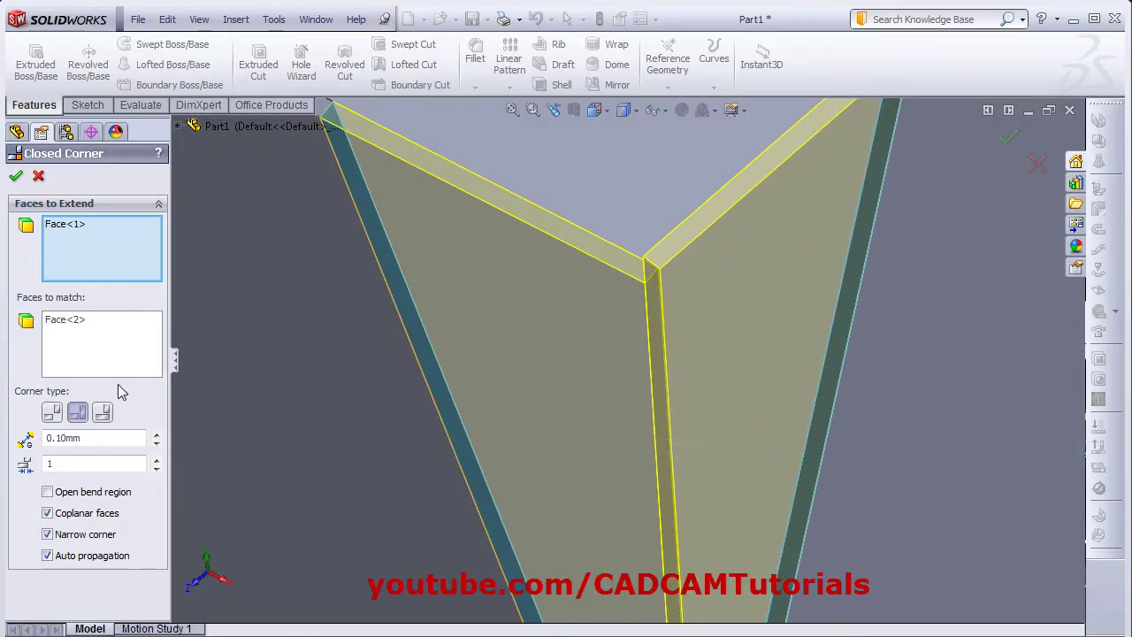
{"action": "left_click", "coordinate": [52, 413]}
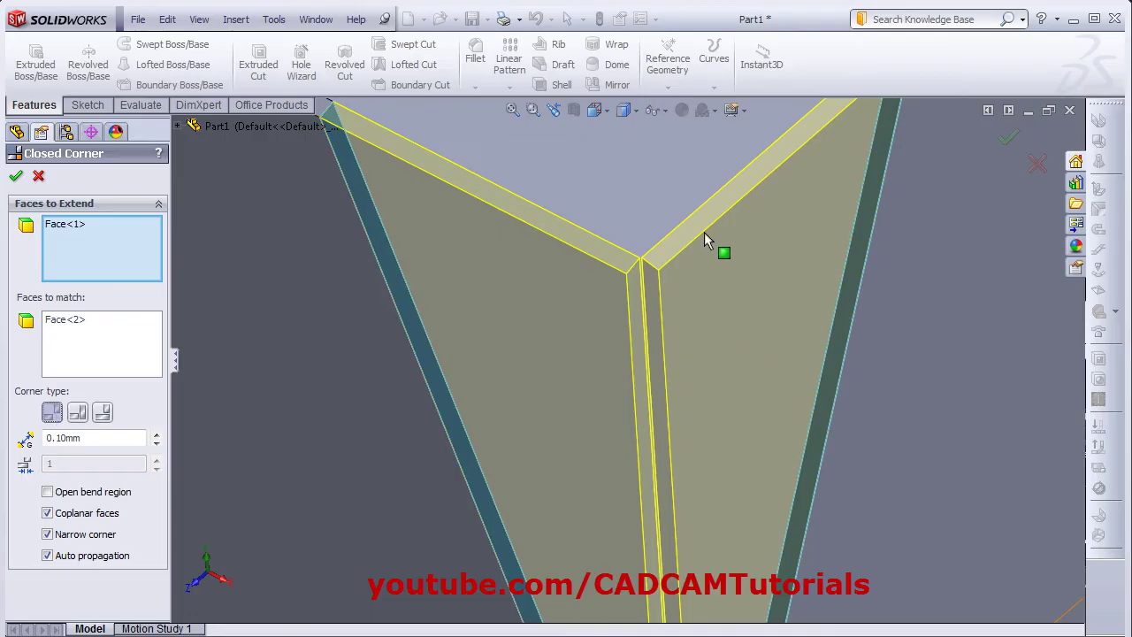
{"action": "scroll", "coordinate": [705, 239], "scroll_direction": "down", "scroll_amount": 2}
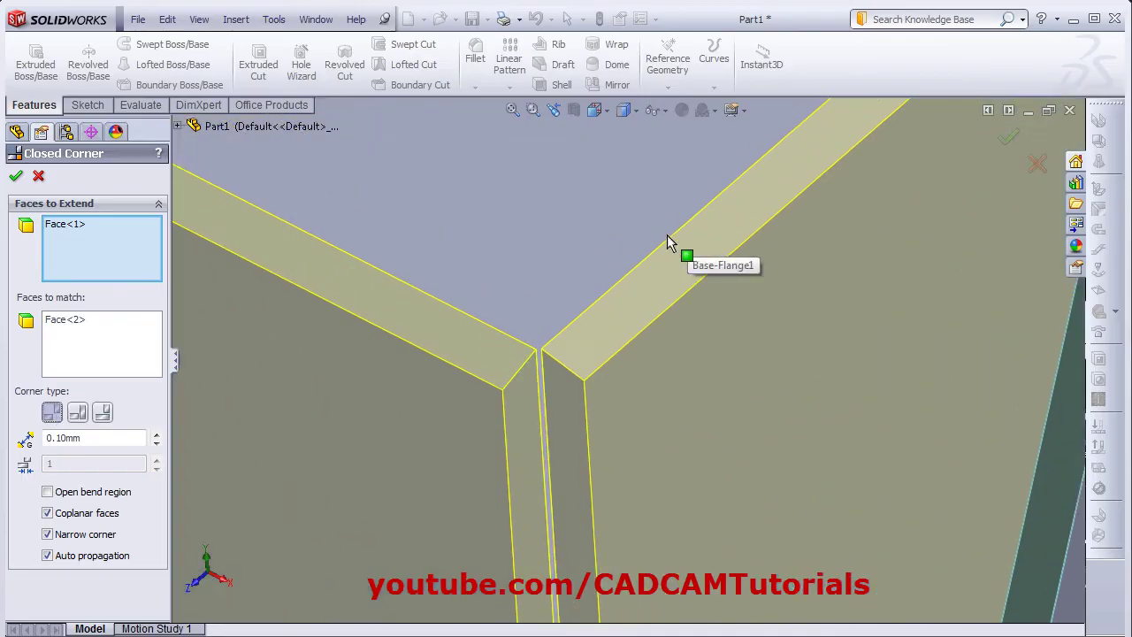
{"action": "left_click", "coordinate": [78, 414]}
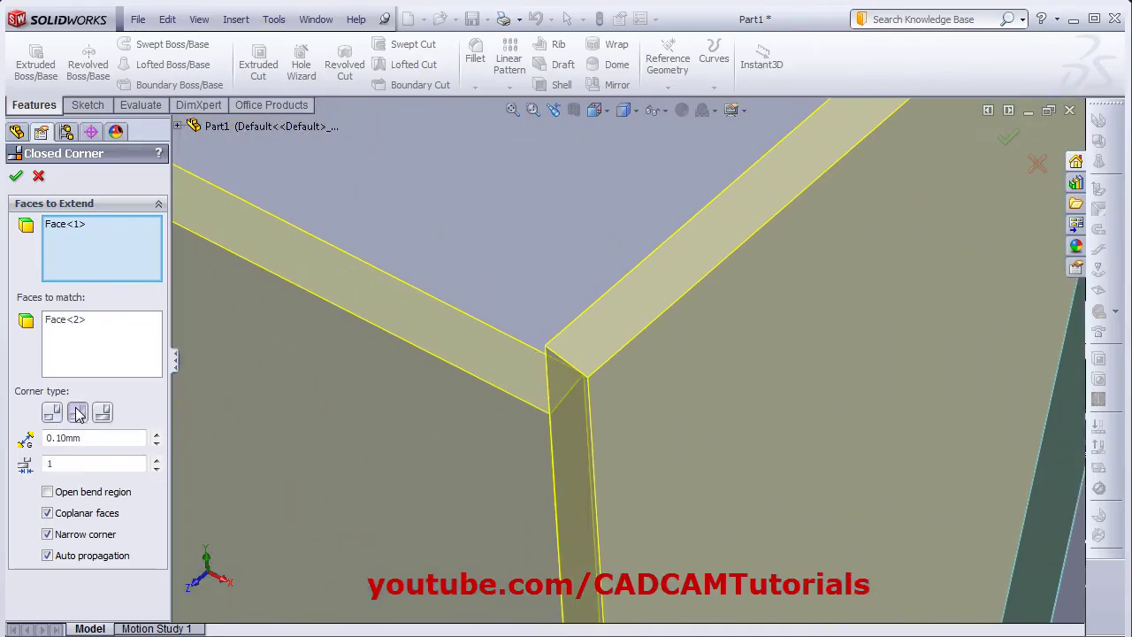
{"action": "left_click", "coordinate": [106, 421]}
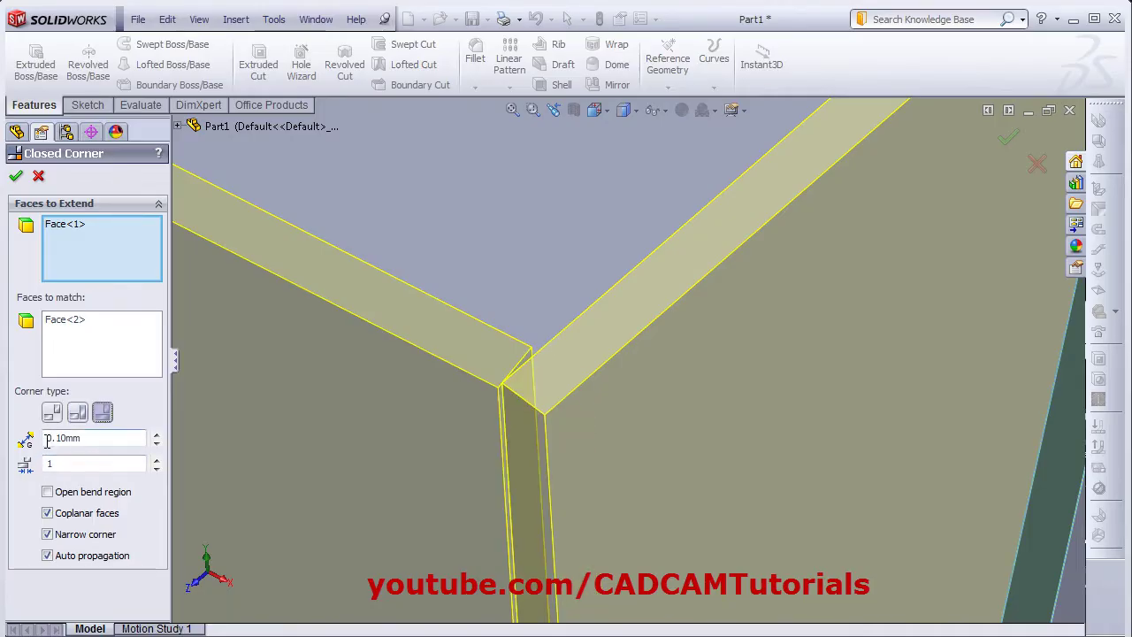
Set the closed corner's gap distance to 0.5 mm and its overlap/underlap ratio to 0.5, and accept the feature
{"action": "double_click", "coordinate": [97, 437]}
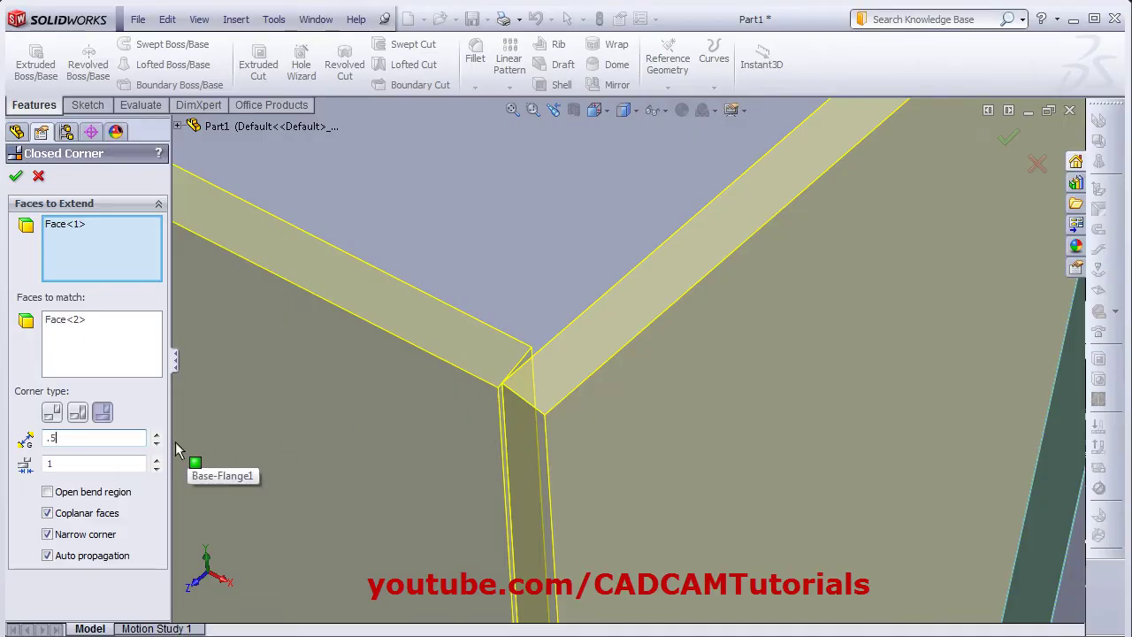
{"action": "type", "text": ".5"}
{"action": "key", "text": "Return"}
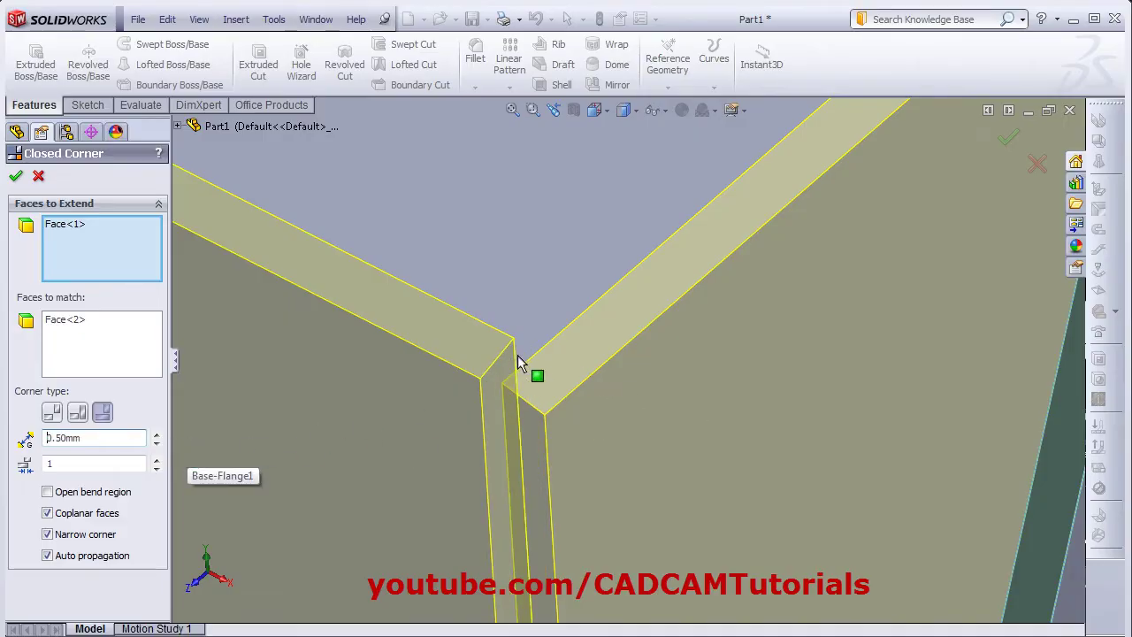
{"action": "double_click", "coordinate": [60, 464]}
{"action": "type", "text": "0."}
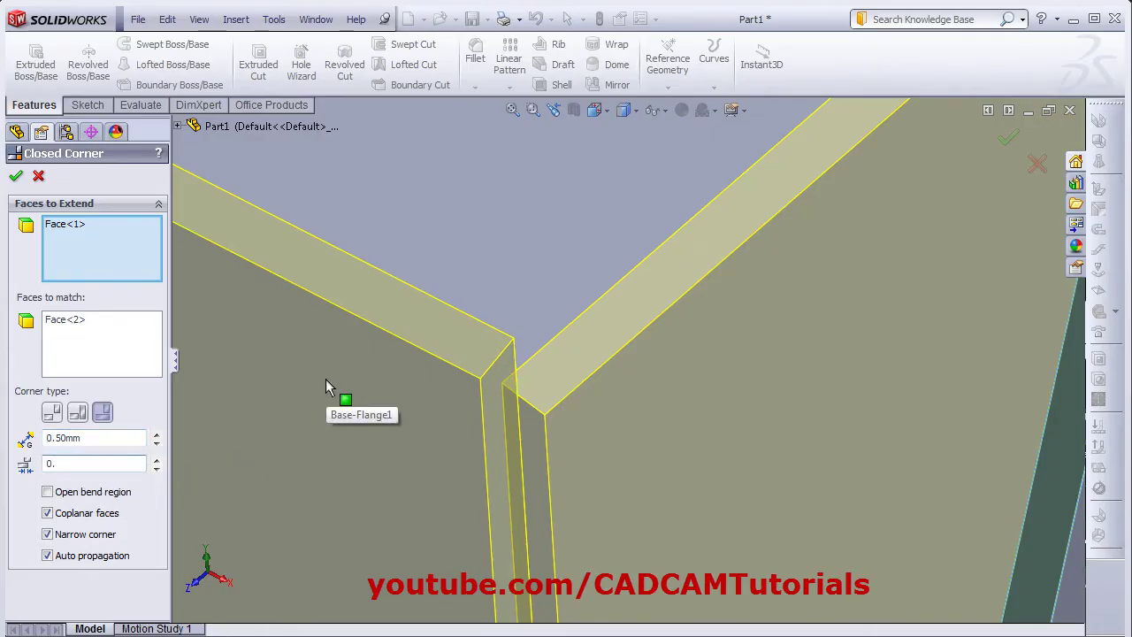
{"action": "type", "text": "5"}
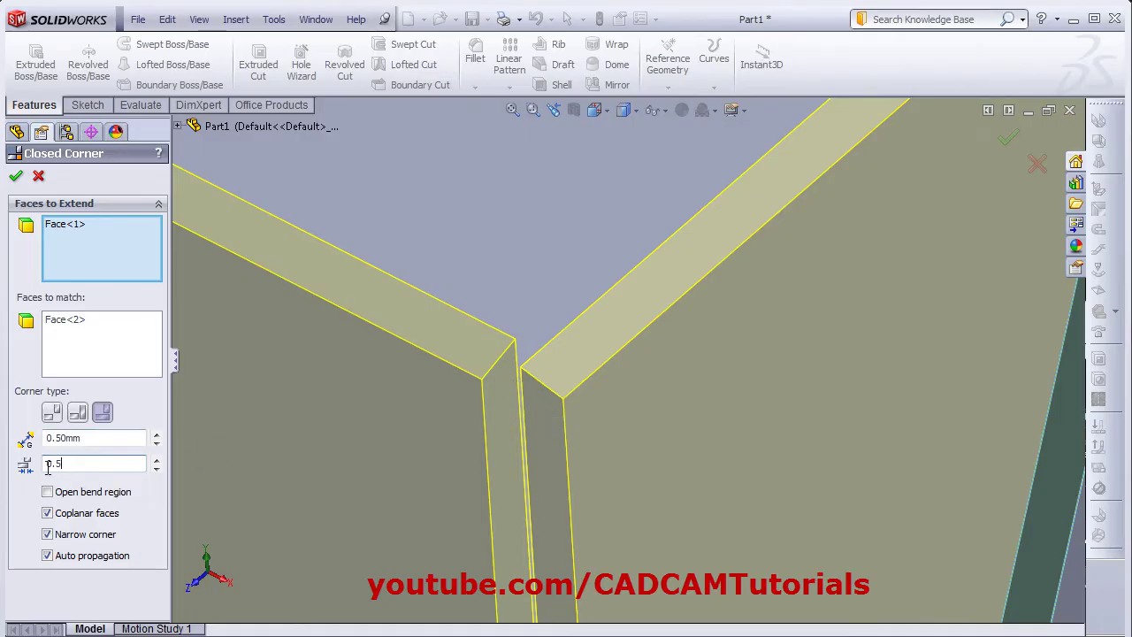
{"action": "scroll", "coordinate": [540, 350], "scroll_direction": "up", "scroll_amount": 5}
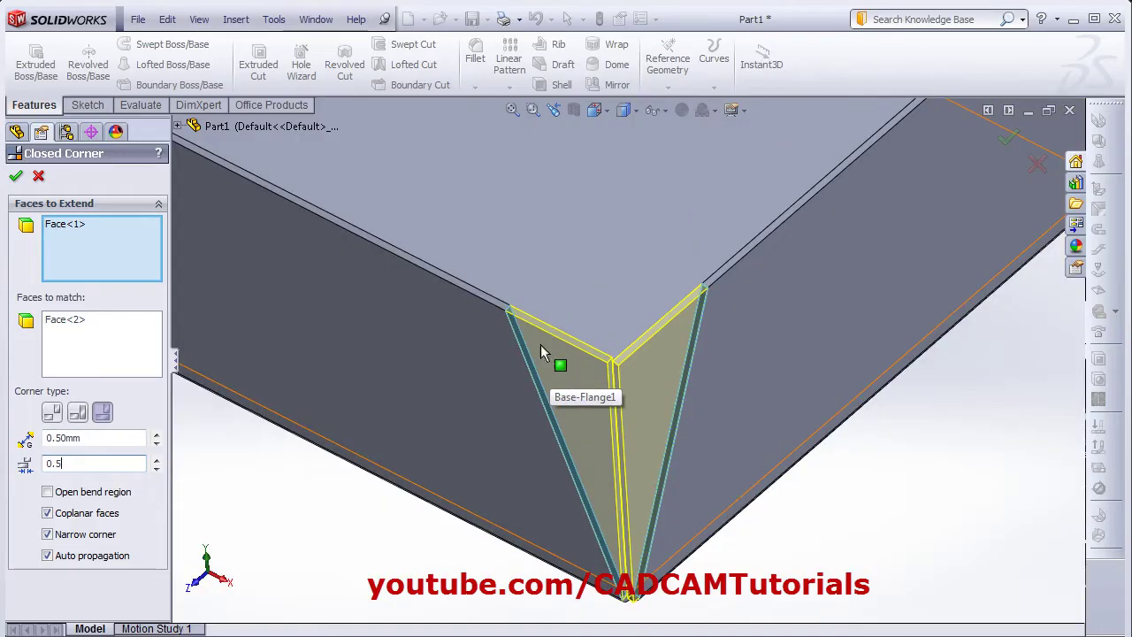
{"action": "scroll", "coordinate": [633, 549], "scroll_direction": "down", "scroll_amount": 5}
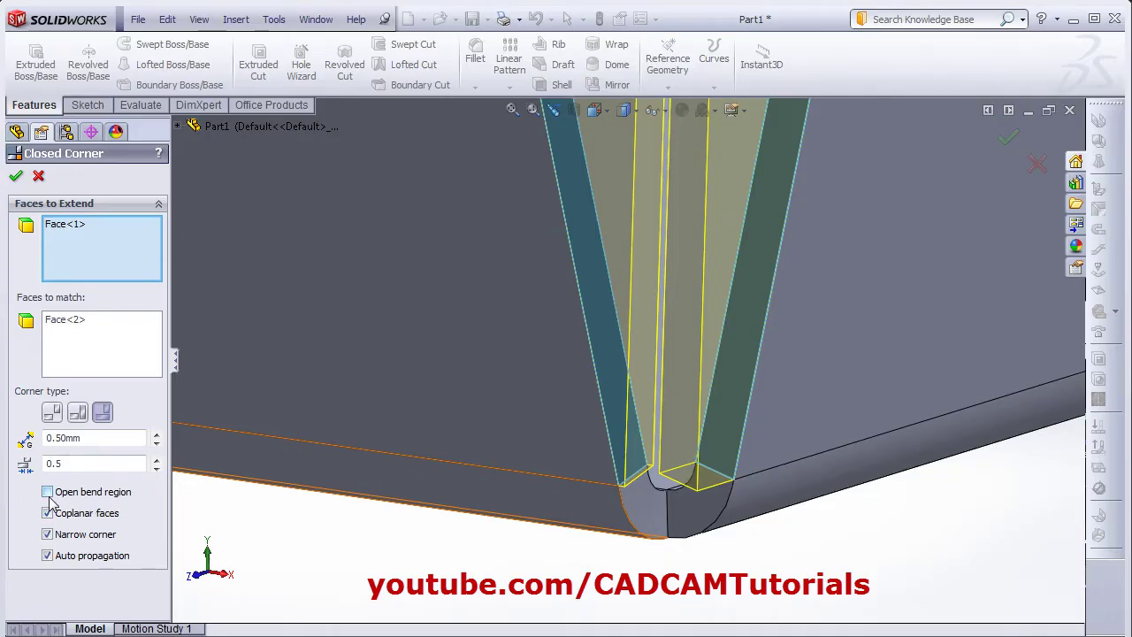
{"action": "left_click", "coordinate": [17, 180]}
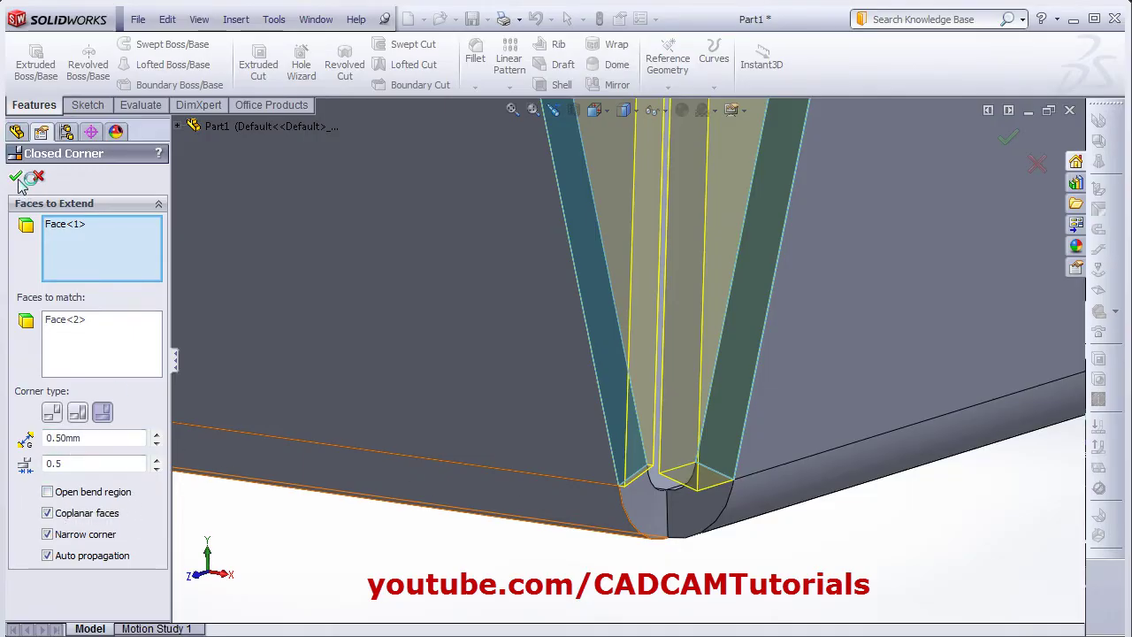
Reopen the closed corner feature, review its open bend region option at the bend, and accept it
{"action": "middle_click_drag", "start_coordinate": [652, 559], "coordinate": [701, 421]}
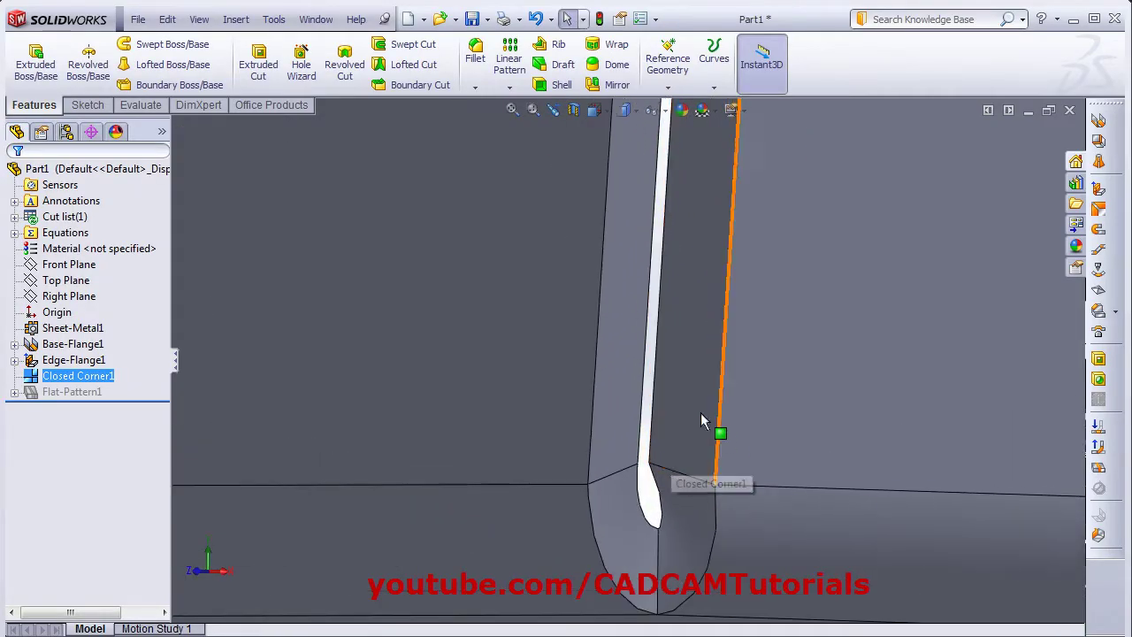
{"action": "left_click", "coordinate": [31, 397], "text": "ctrl"}
{"action": "left_click", "coordinate": [53, 376]}
{"action": "left_click", "coordinate": [44, 325]}
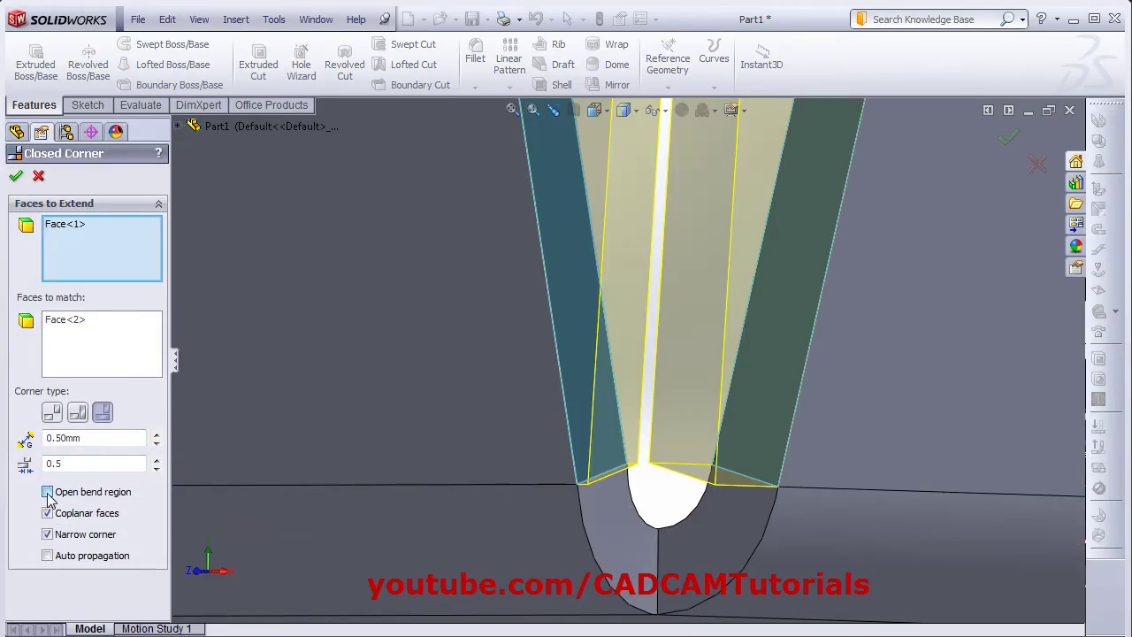
{"action": "left_click", "coordinate": [17, 177]}
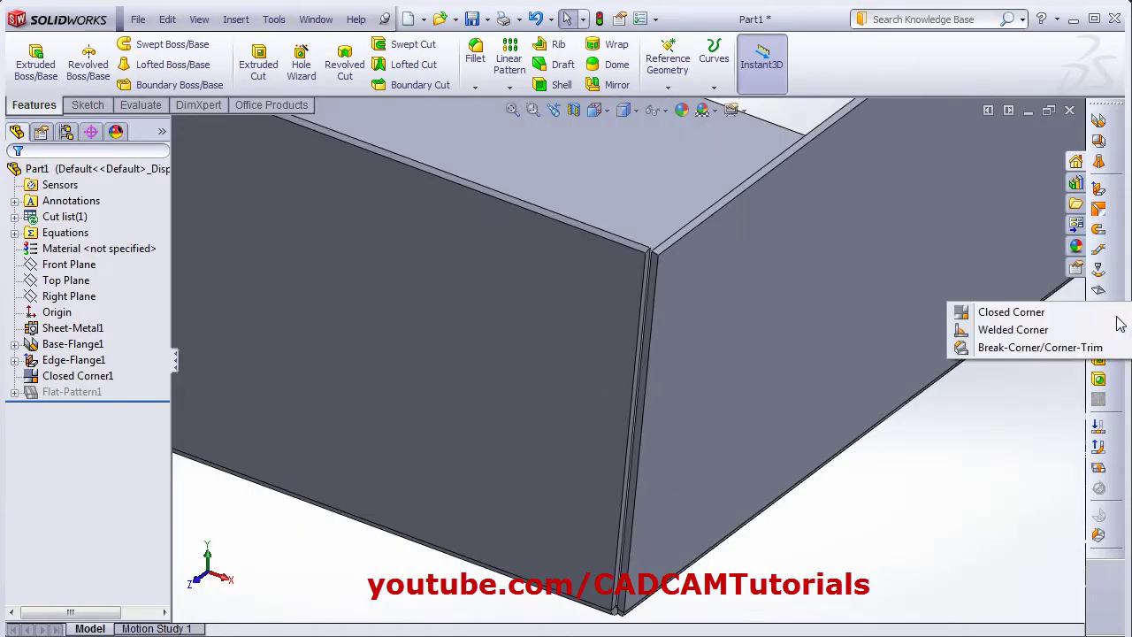
Add 90-degree edge flanges 61 mm long along the base's remaining short and long edges
{"action": "scroll", "coordinate": [734, 477], "scroll_direction": "up", "scroll_amount": 3}
{"action": "middle_click_drag", "start_coordinate": [726, 469], "coordinate": [648, 563]}
{"action": "scroll", "coordinate": [814, 244], "scroll_direction": "down", "scroll_amount": 3}
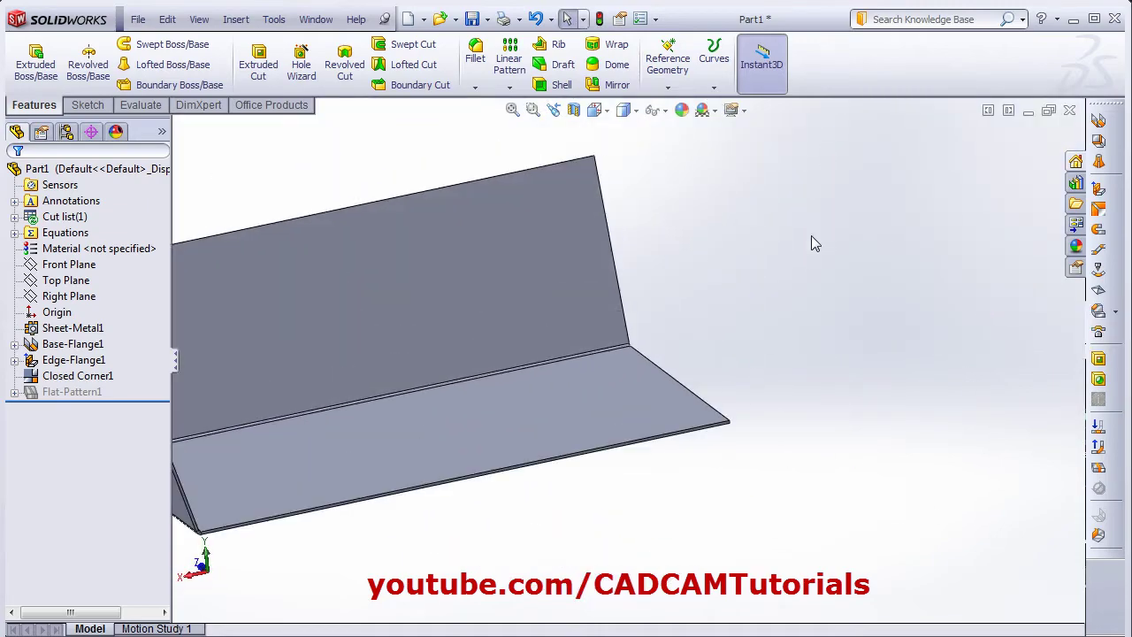
{"action": "left_click", "coordinate": [1098, 188]}
{"action": "middle_click_drag", "start_coordinate": [1044, 263], "coordinate": [600, 421]}
{"action": "left_click", "coordinate": [575, 428]}
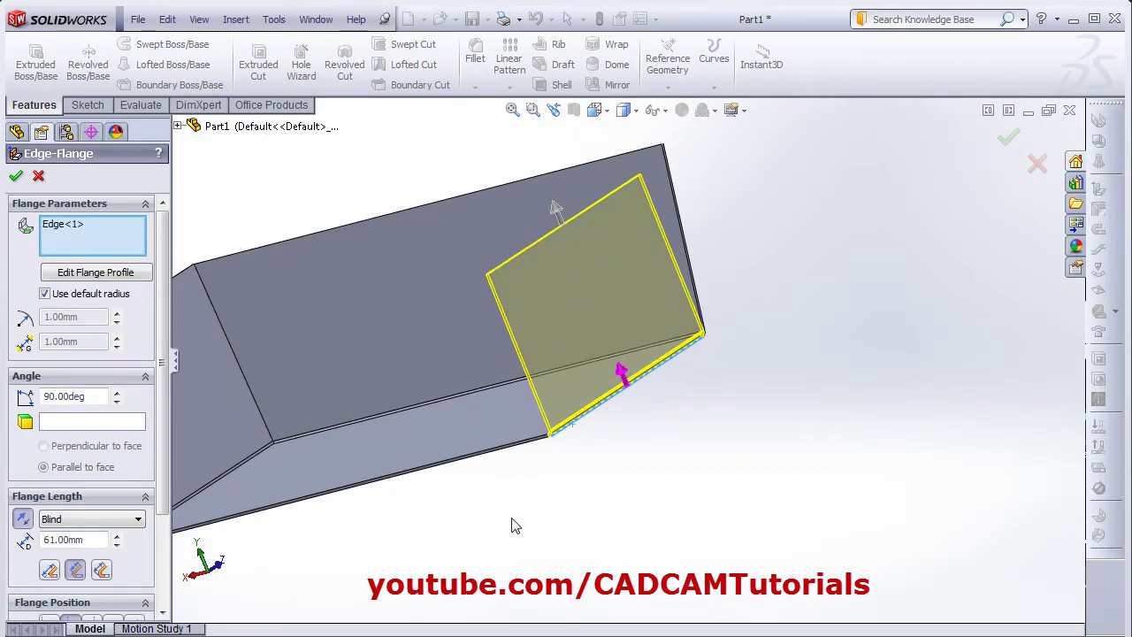
{"action": "left_click", "coordinate": [459, 462]}
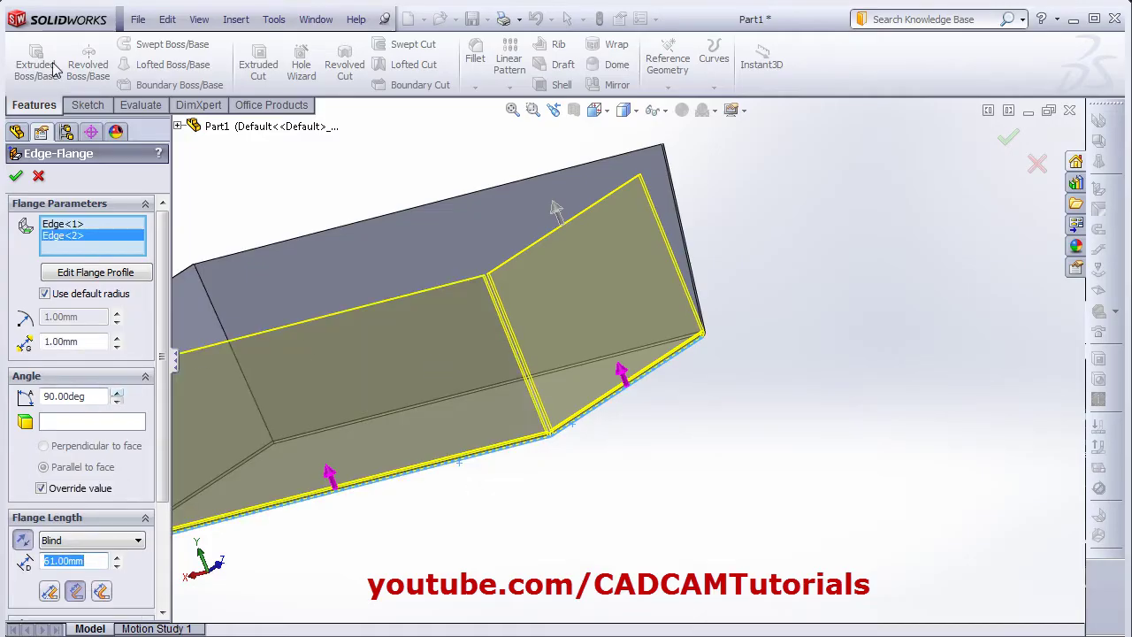
{"action": "left_click", "coordinate": [15, 176]}
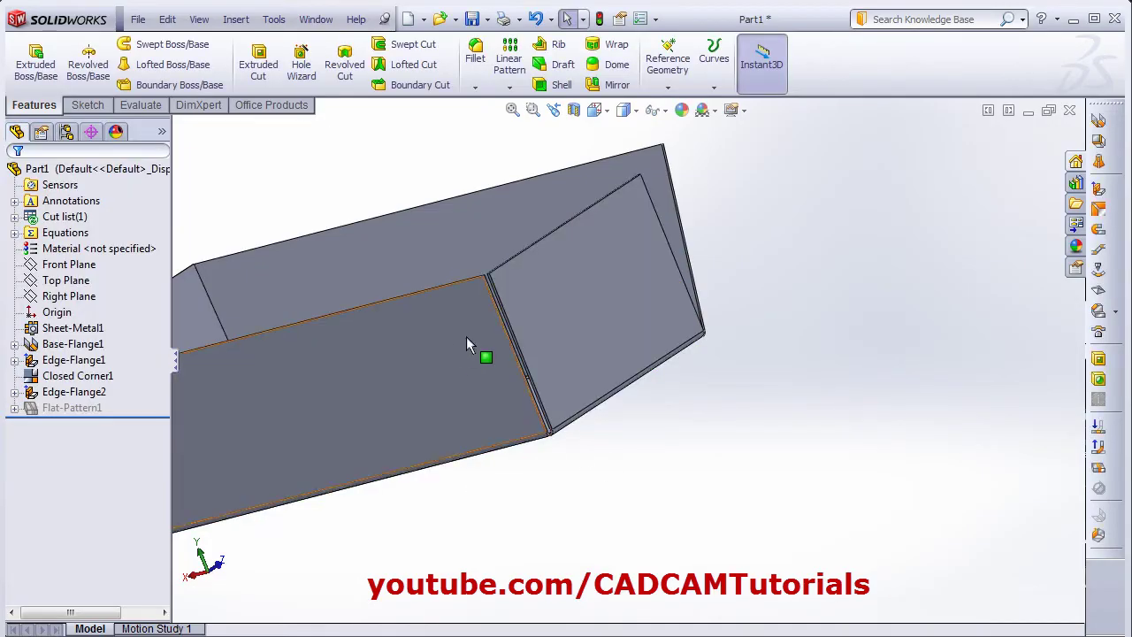
Start a welded corner at the gap between the two new flanges, using the long flange's slanted end face as the side face
{"action": "scroll", "coordinate": [539, 413], "scroll_direction": "down", "scroll_amount": 3}
{"action": "scroll", "coordinate": [538, 412], "scroll_direction": "down", "scroll_amount": 2}
{"action": "scroll", "coordinate": [566, 430], "scroll_direction": "up", "scroll_amount": 1}
{"action": "scroll", "coordinate": [584, 306], "scroll_direction": "down", "scroll_amount": 2}
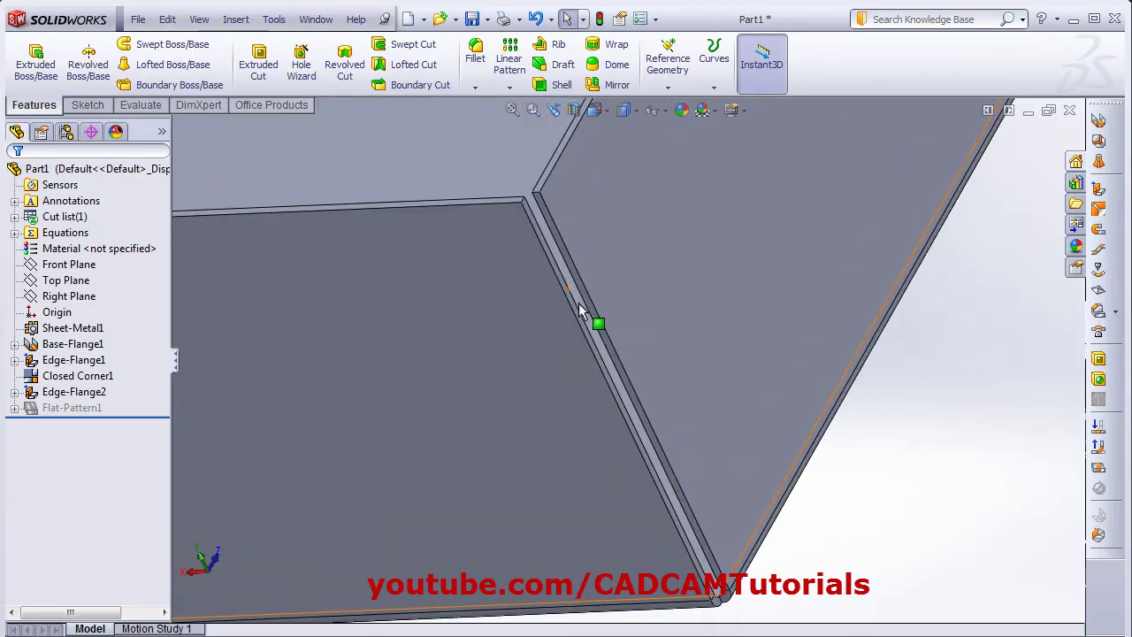
{"action": "left_click", "coordinate": [1116, 312]}
{"action": "left_click", "coordinate": [1011, 332]}
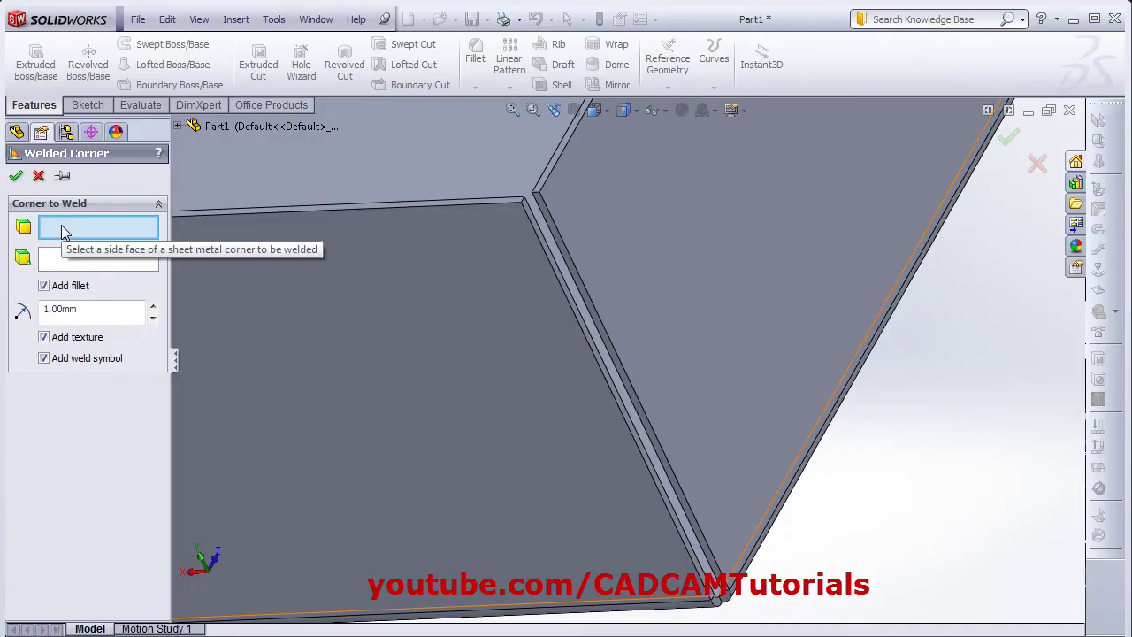
{"action": "scroll", "coordinate": [751, 335], "scroll_direction": "down", "scroll_amount": 2}
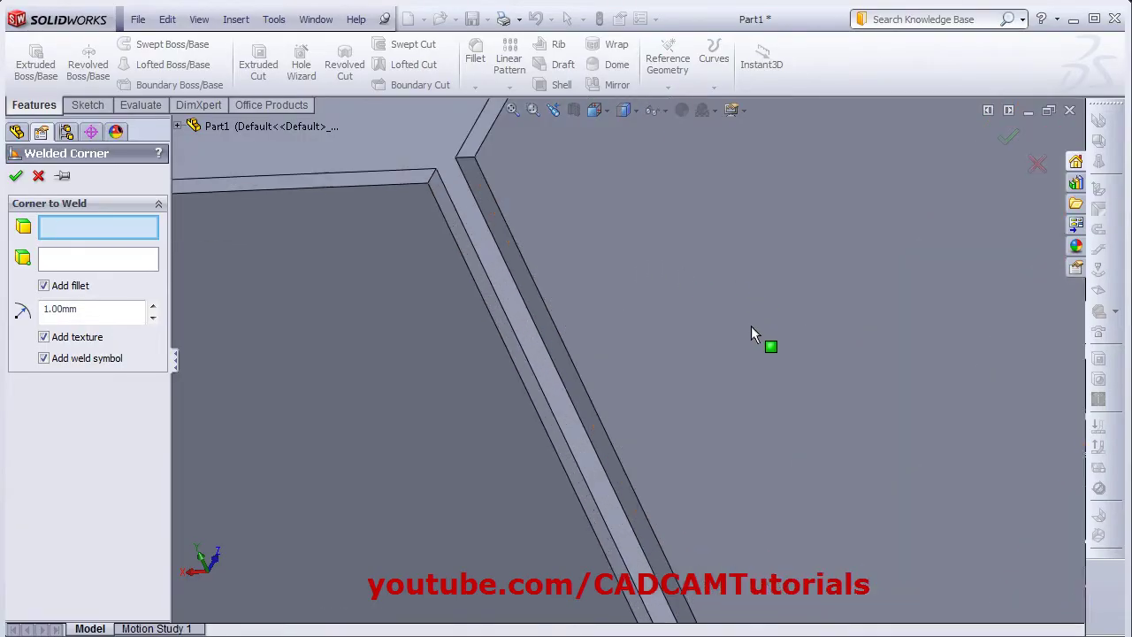
{"action": "left_click", "coordinate": [505, 324]}
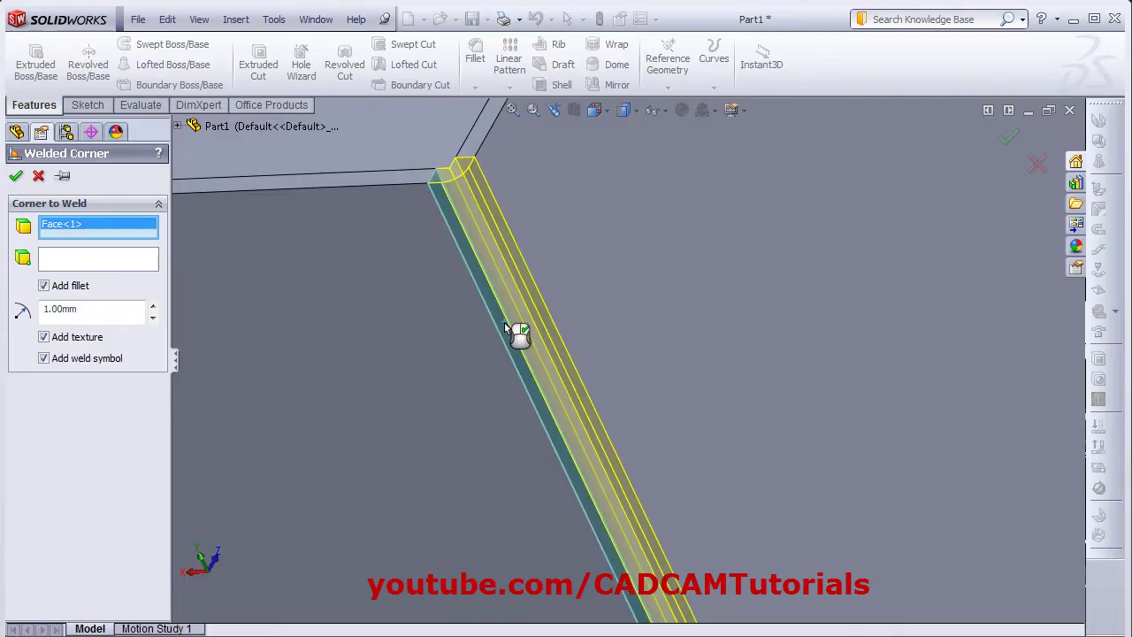
{"action": "middle_click_drag", "start_coordinate": [499, 298], "coordinate": [523, 259]}
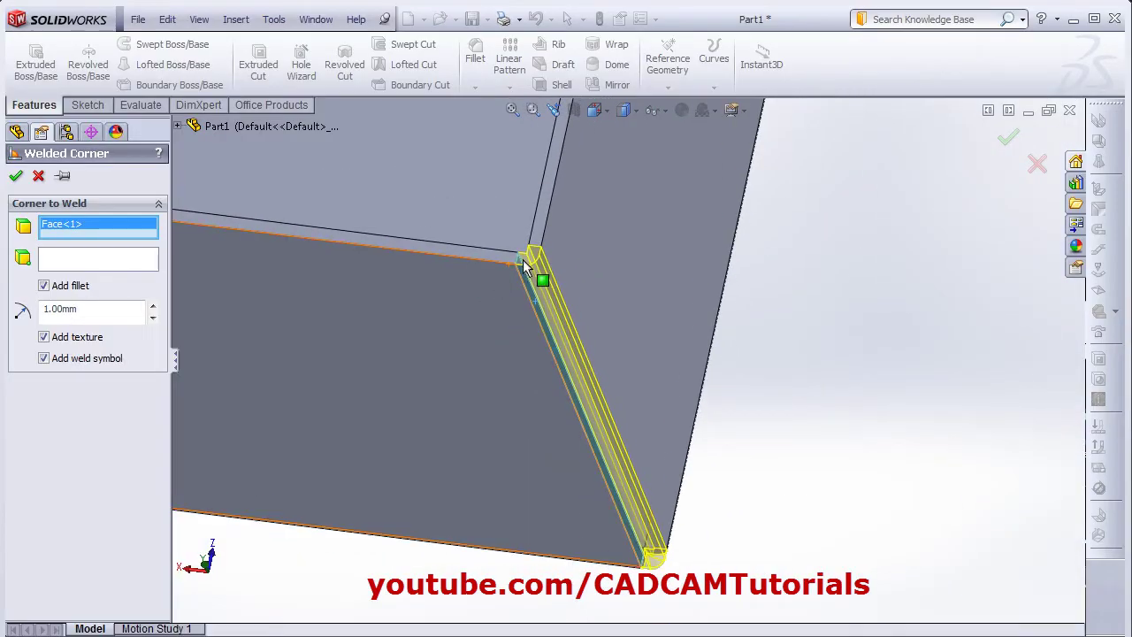
{"action": "scroll", "coordinate": [522, 259], "scroll_direction": "down", "scroll_amount": 2}
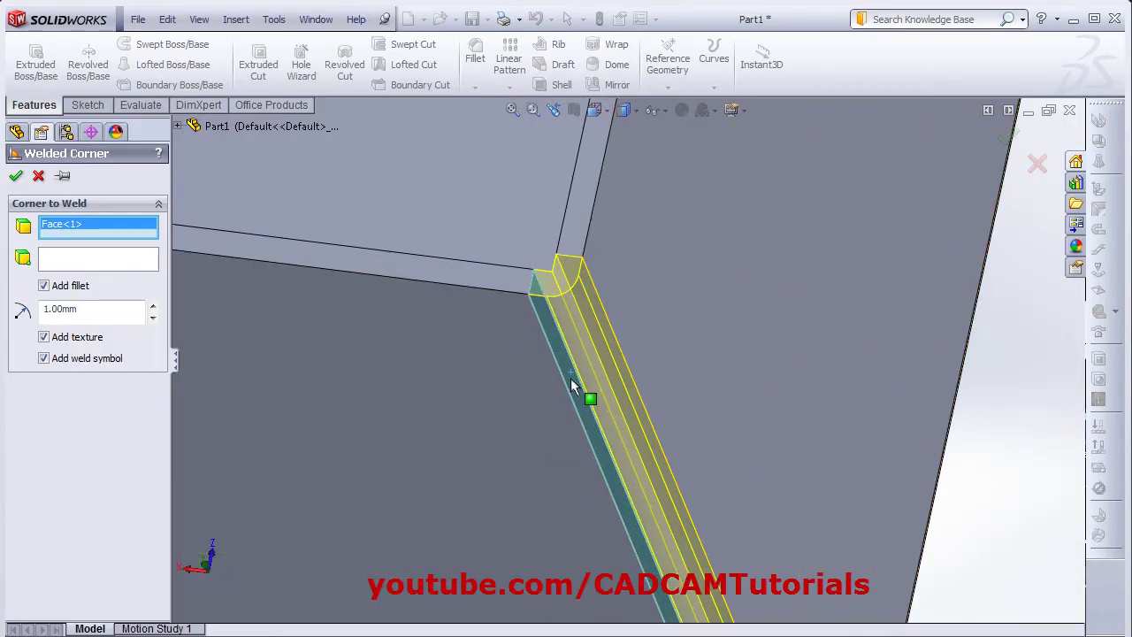
Try the side face as the weld's stop point, and replace it with the vertex at the long flange's upper corner
{"action": "left_click", "coordinate": [56, 263]}
{"action": "middle_click_drag", "start_coordinate": [352, 352], "coordinate": [626, 425]}
{"action": "scroll", "coordinate": [551, 384], "scroll_direction": "down", "scroll_amount": 4}
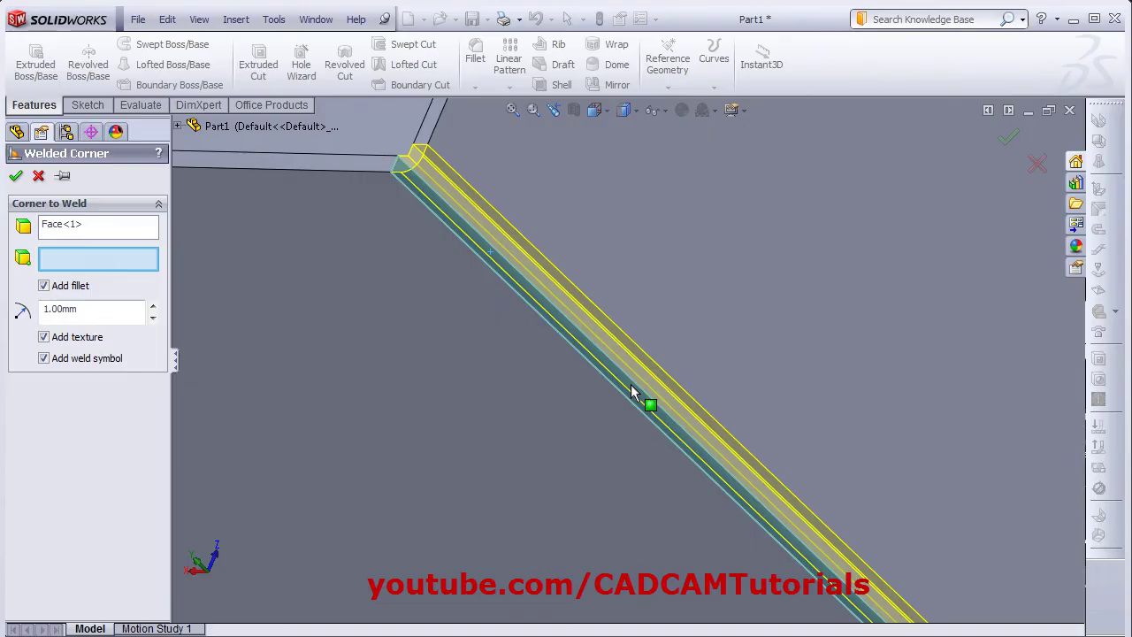
{"action": "left_click", "coordinate": [626, 389]}
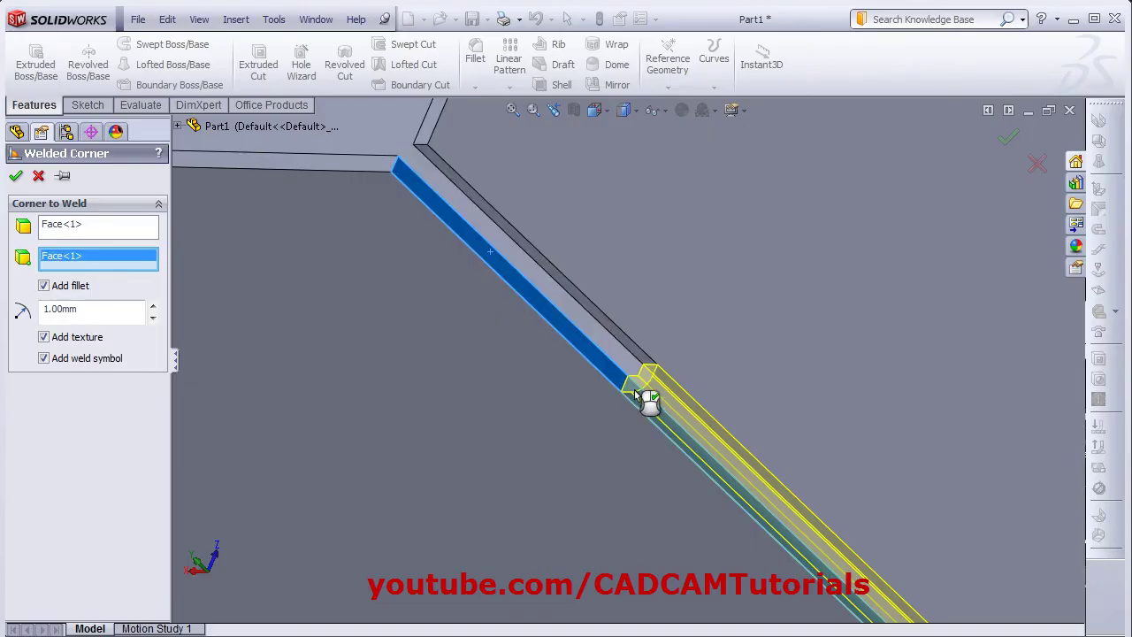
{"action": "scroll", "coordinate": [681, 443], "scroll_direction": "up", "scroll_amount": 4}
{"action": "scroll", "coordinate": [602, 372], "scroll_direction": "down", "scroll_amount": 1}
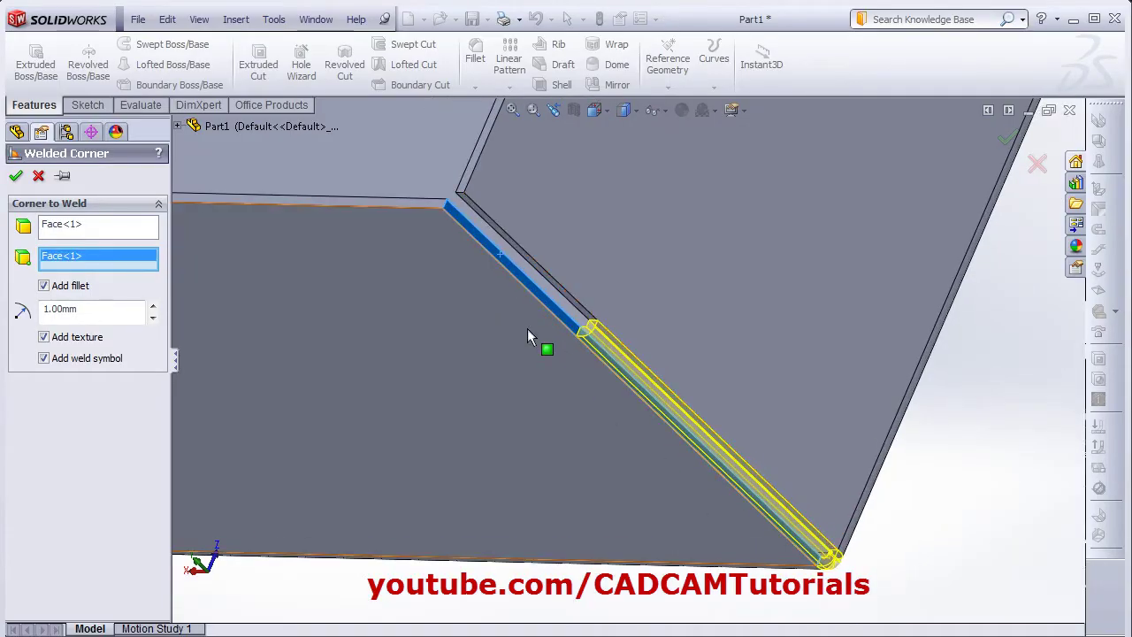
{"action": "scroll", "coordinate": [479, 257], "scroll_direction": "down", "scroll_amount": 3}
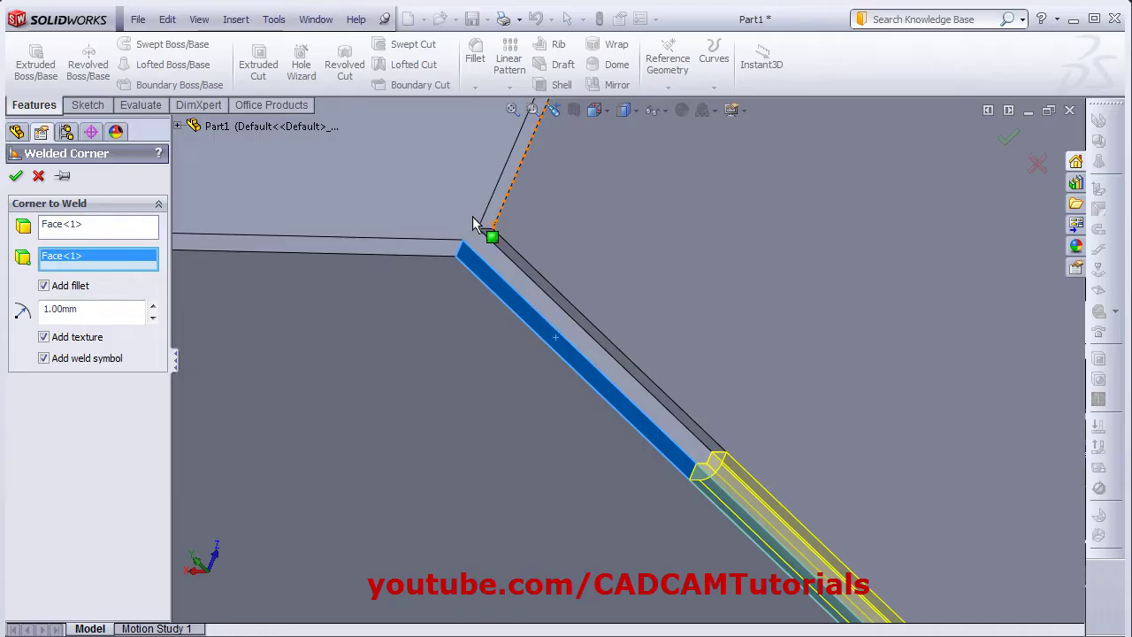
{"action": "left_click", "coordinate": [475, 267]}
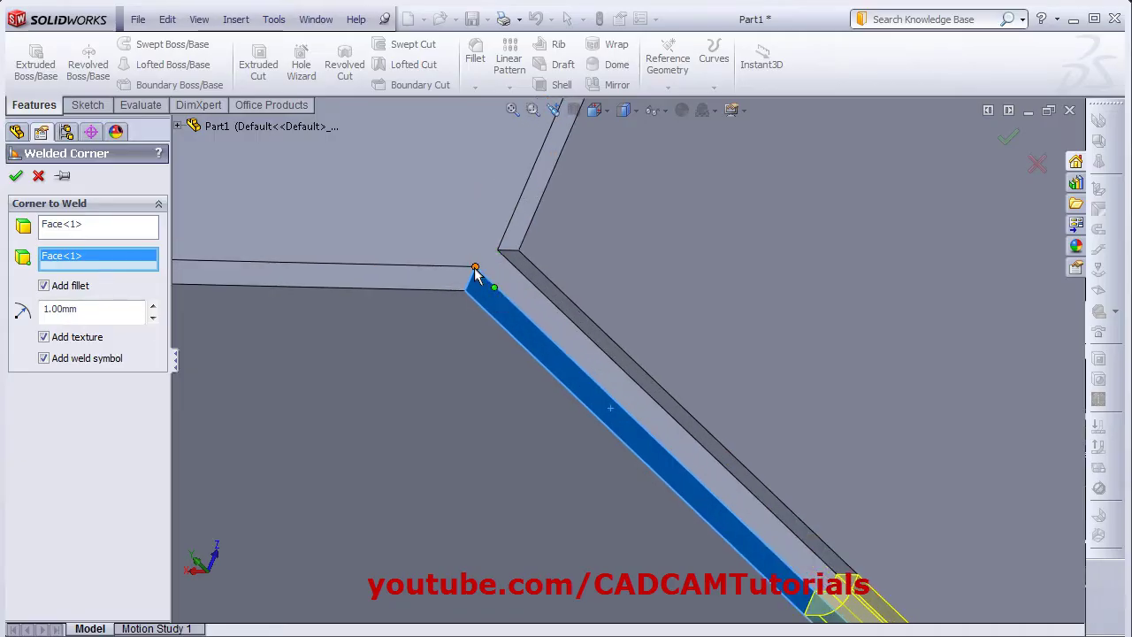
{"action": "left_click", "coordinate": [44, 285]}
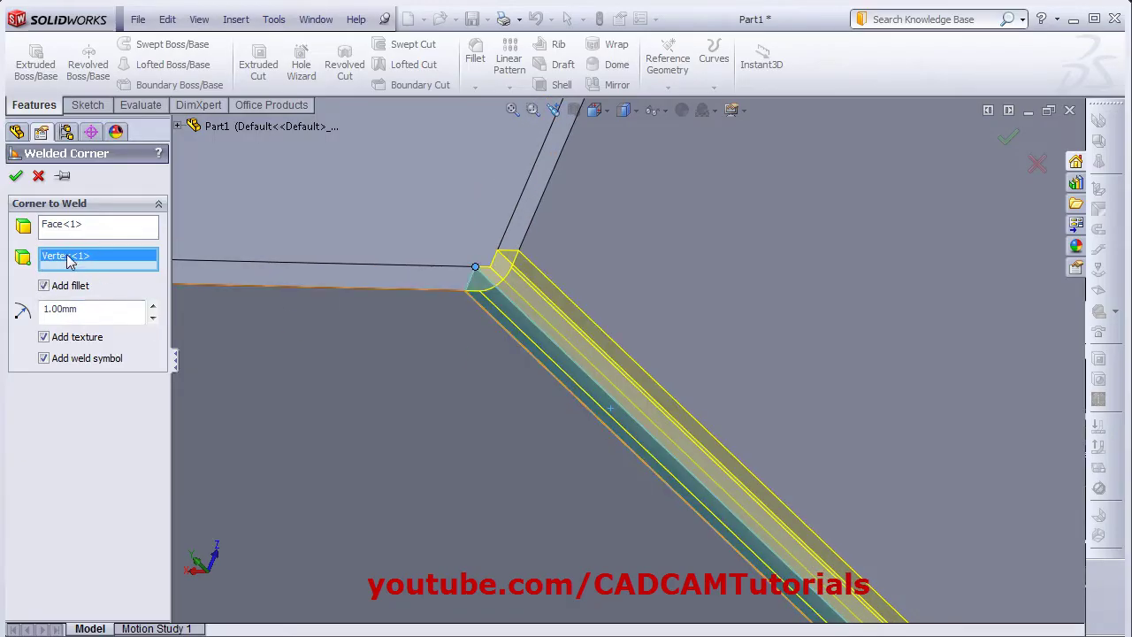
{"action": "middle_click_drag", "start_coordinate": [549, 443], "coordinate": [585, 437]}
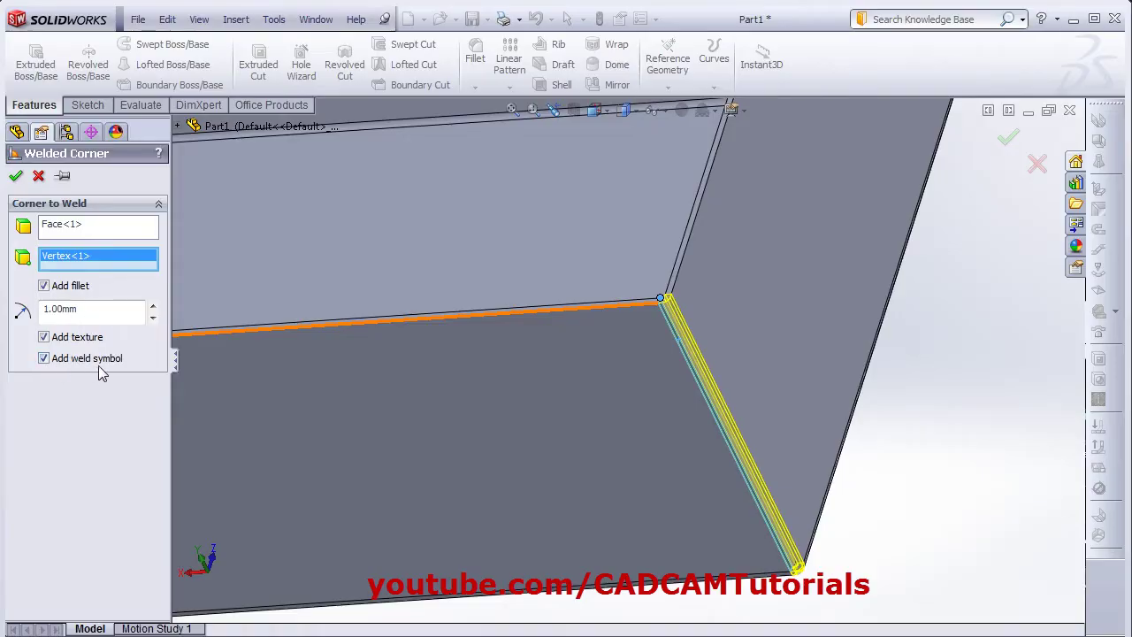
Try the weld without its fillet, restore the fillet with a 1.5 mm radius, and accept the welded corner
{"action": "middle_click_drag", "start_coordinate": [576, 404], "coordinate": [595, 320]}
{"action": "scroll", "coordinate": [594, 320], "scroll_direction": "down", "scroll_amount": 5}
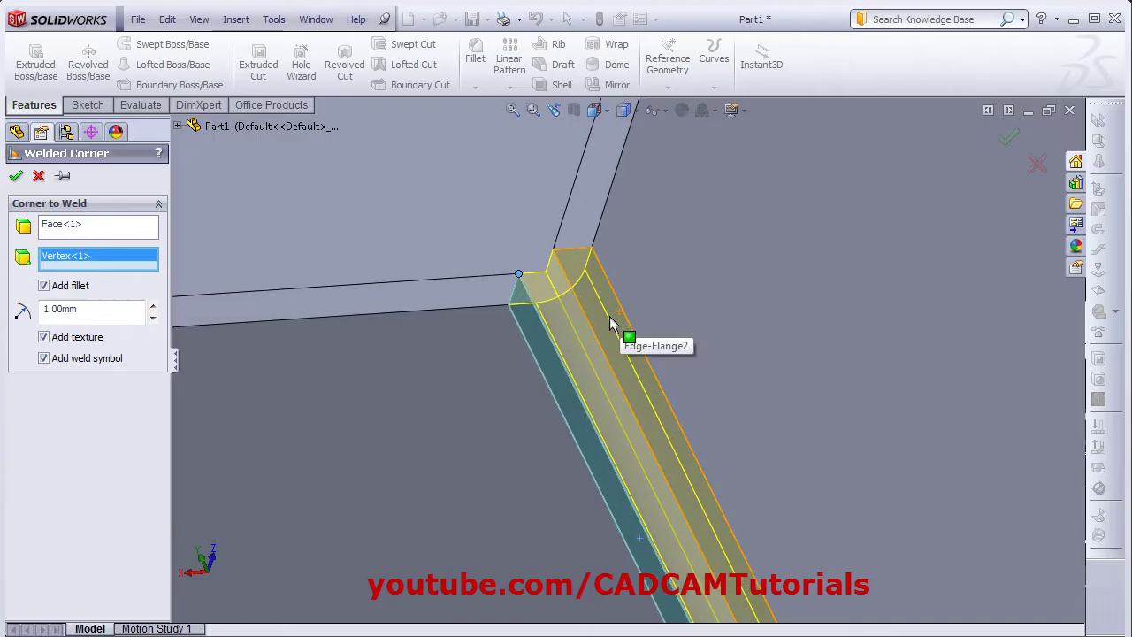
{"action": "left_click", "coordinate": [45, 287]}
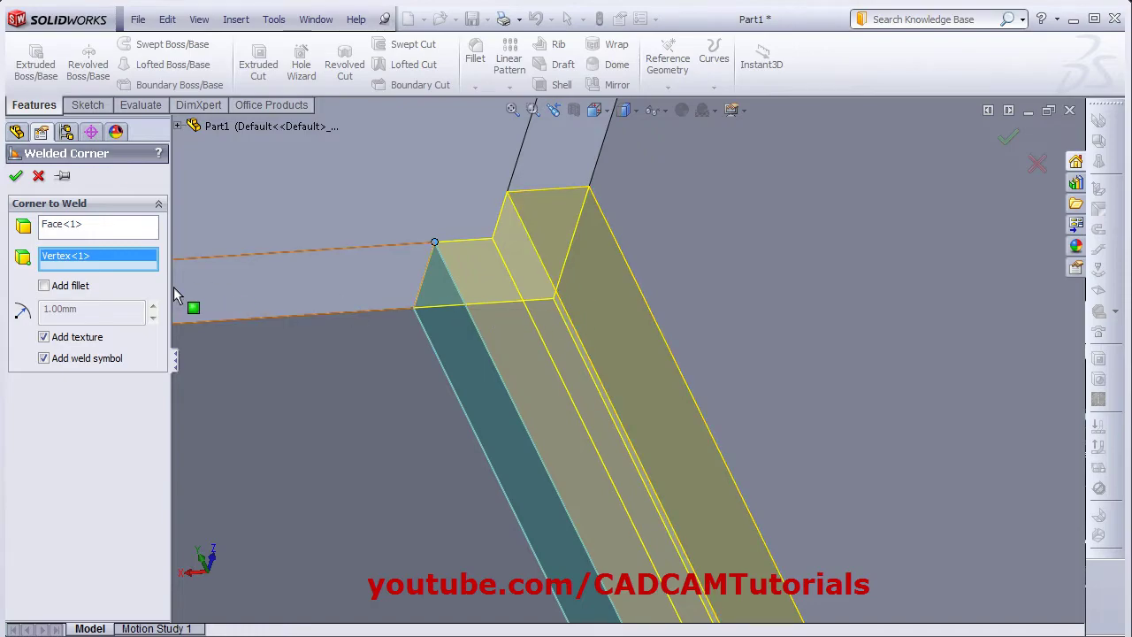
{"action": "left_click", "coordinate": [44, 285]}
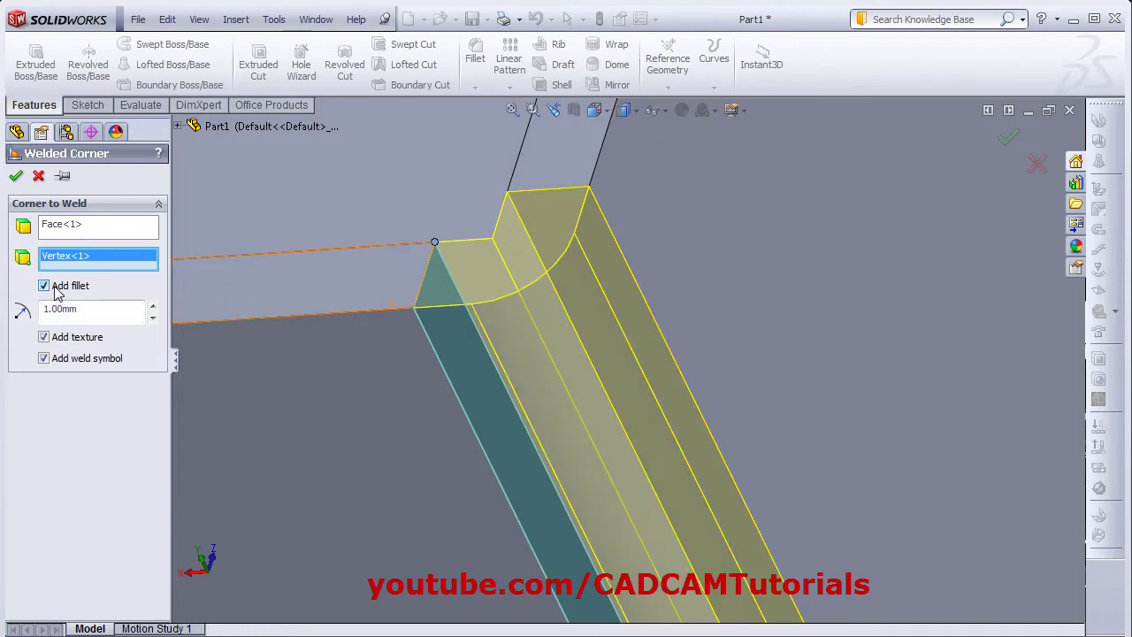
{"action": "double_click", "coordinate": [124, 316]}
{"action": "type", "text": "1.5"}
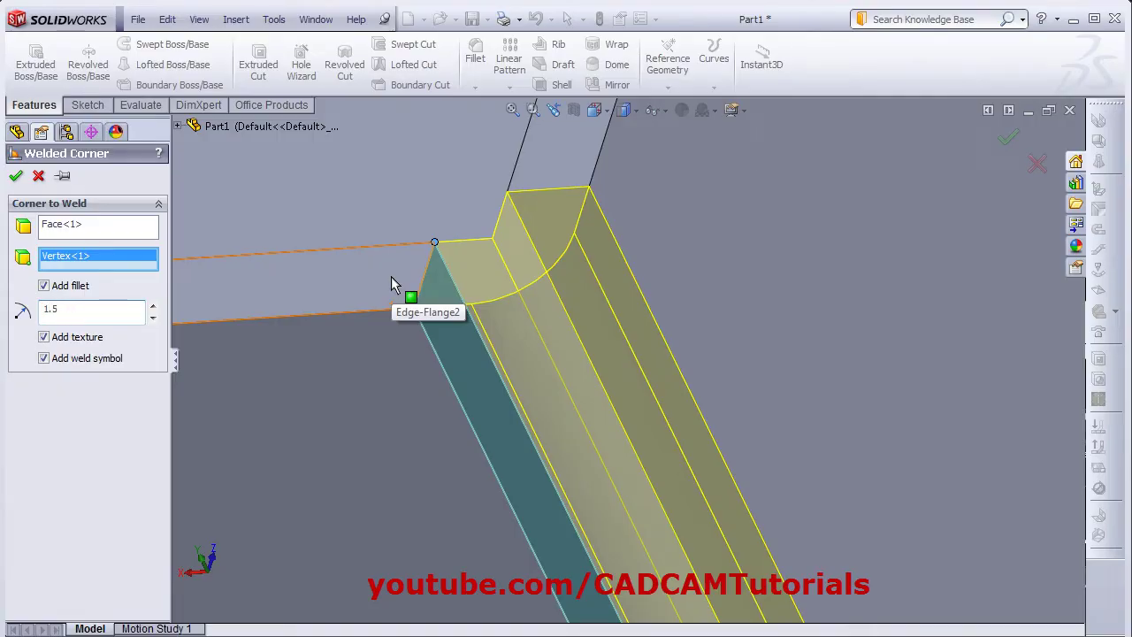
{"action": "key", "text": "Return"}
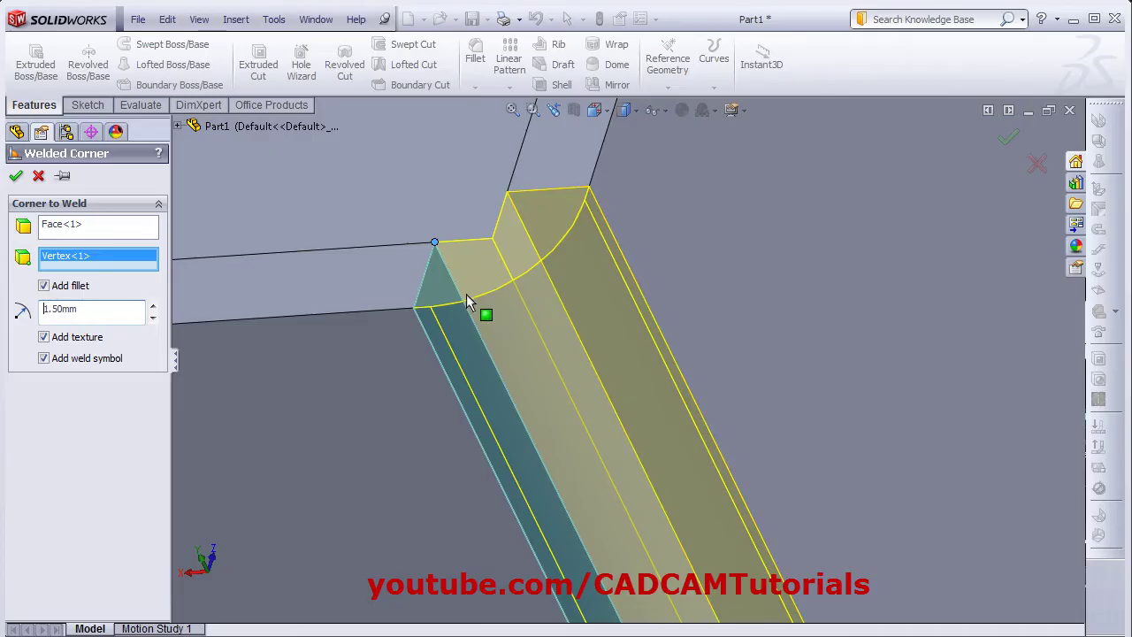
{"action": "left_click", "coordinate": [17, 177]}
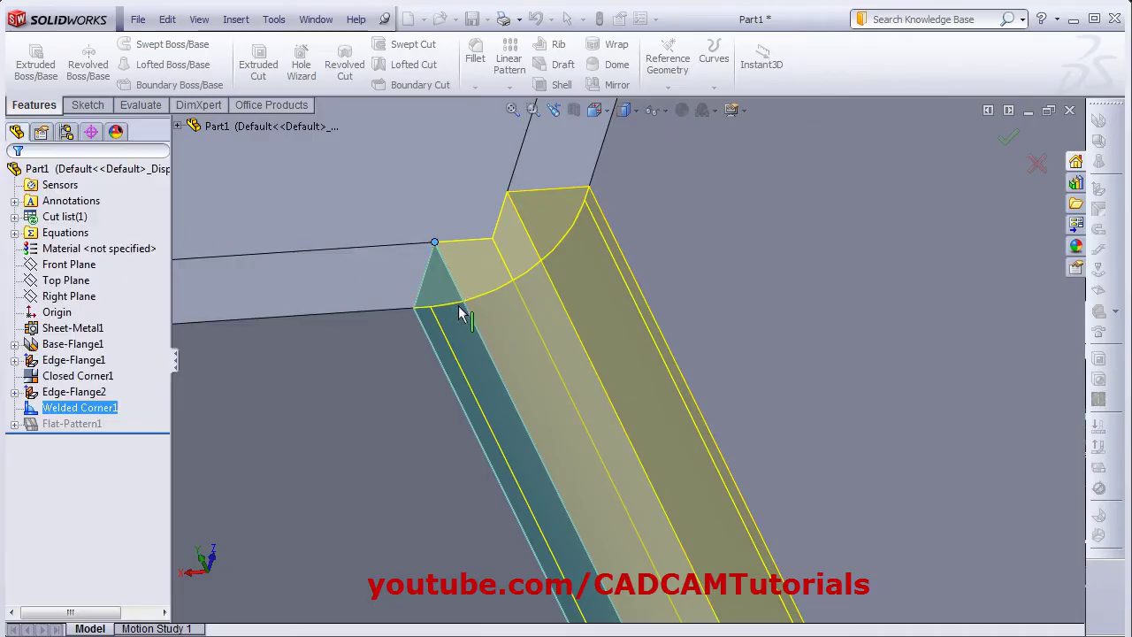
Inspect the weld bead and its symbol at the corner, and delete the Welded Corner1 feature
{"action": "scroll", "coordinate": [460, 313], "scroll_direction": "down", "scroll_amount": 5}
{"action": "scroll", "coordinate": [632, 420], "scroll_direction": "up", "scroll_amount": 5}
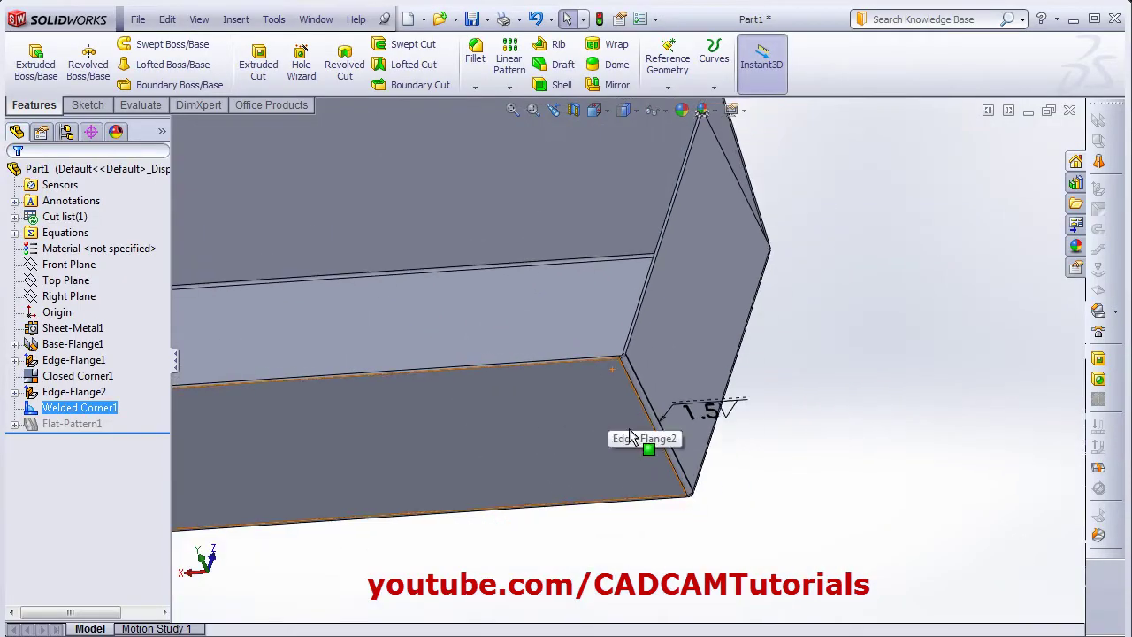
{"action": "scroll", "coordinate": [699, 451], "scroll_direction": "down", "scroll_amount": 5}
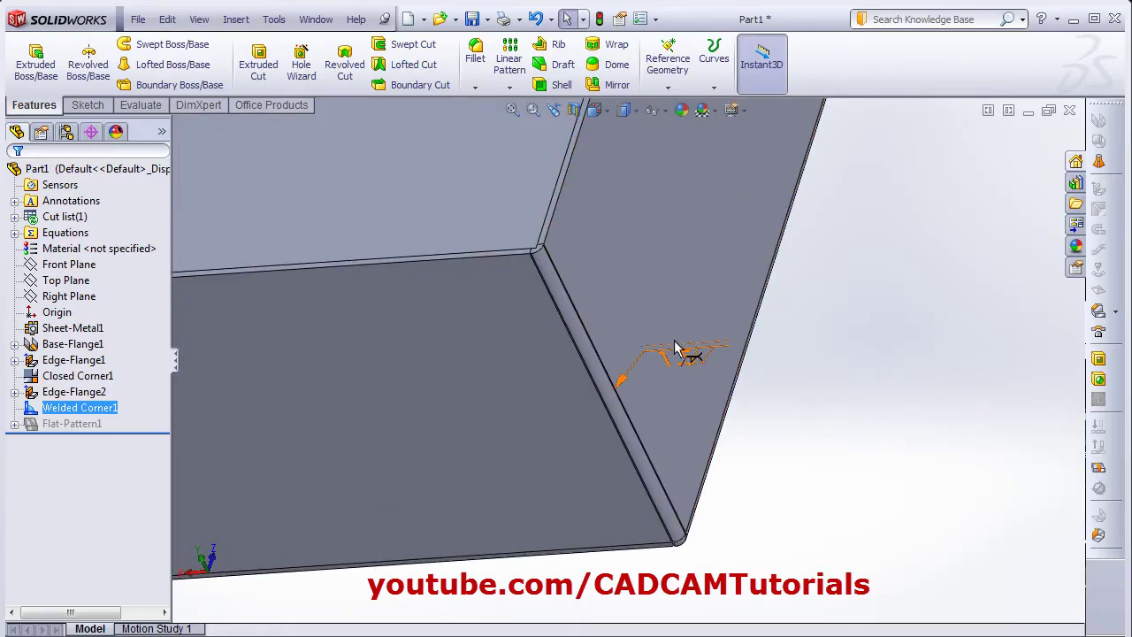
{"action": "scroll", "coordinate": [700, 461], "scroll_direction": "up", "scroll_amount": 2}
{"action": "scroll", "coordinate": [699, 462], "scroll_direction": "up", "scroll_amount": 3}
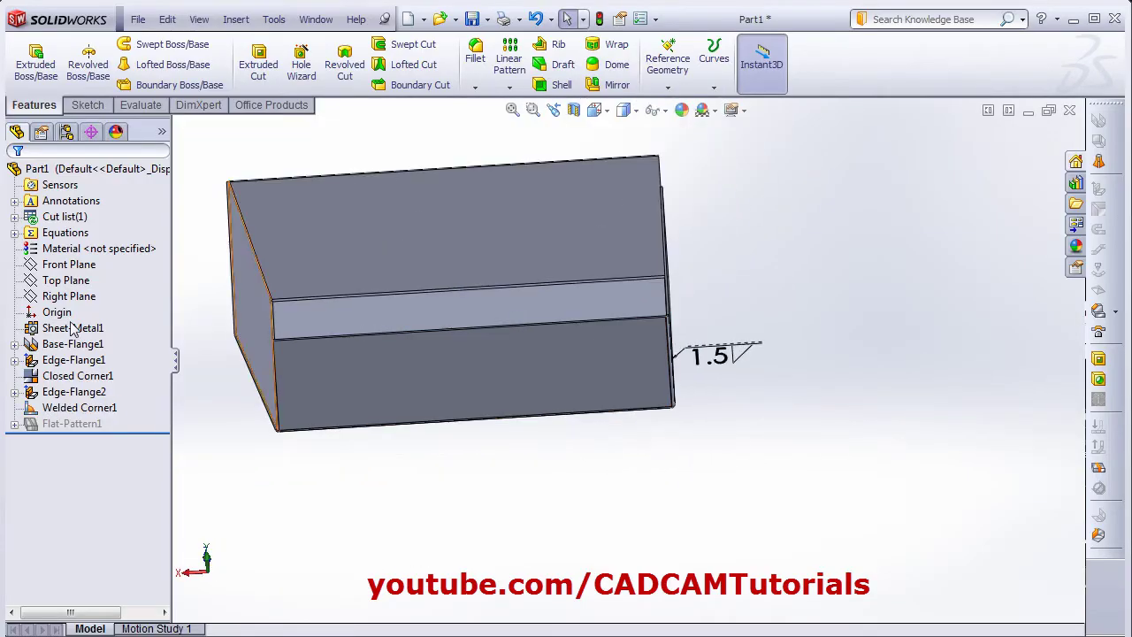
{"action": "right_click", "coordinate": [32, 409]}
{"action": "left_click", "coordinate": [72, 489]}
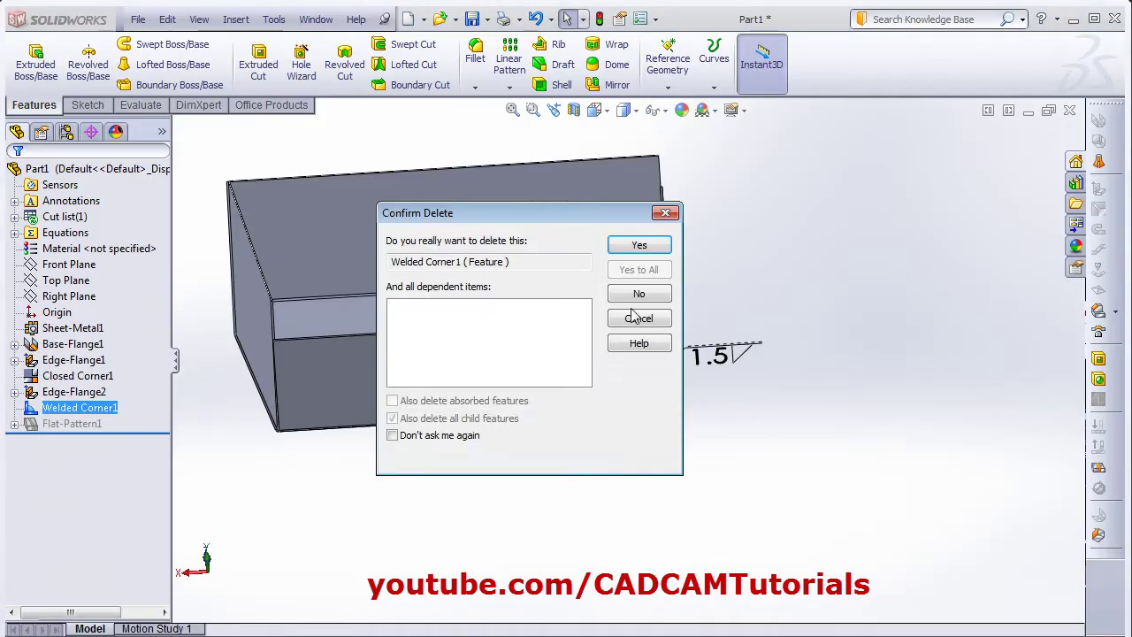
{"action": "left_click", "coordinate": [642, 243]}
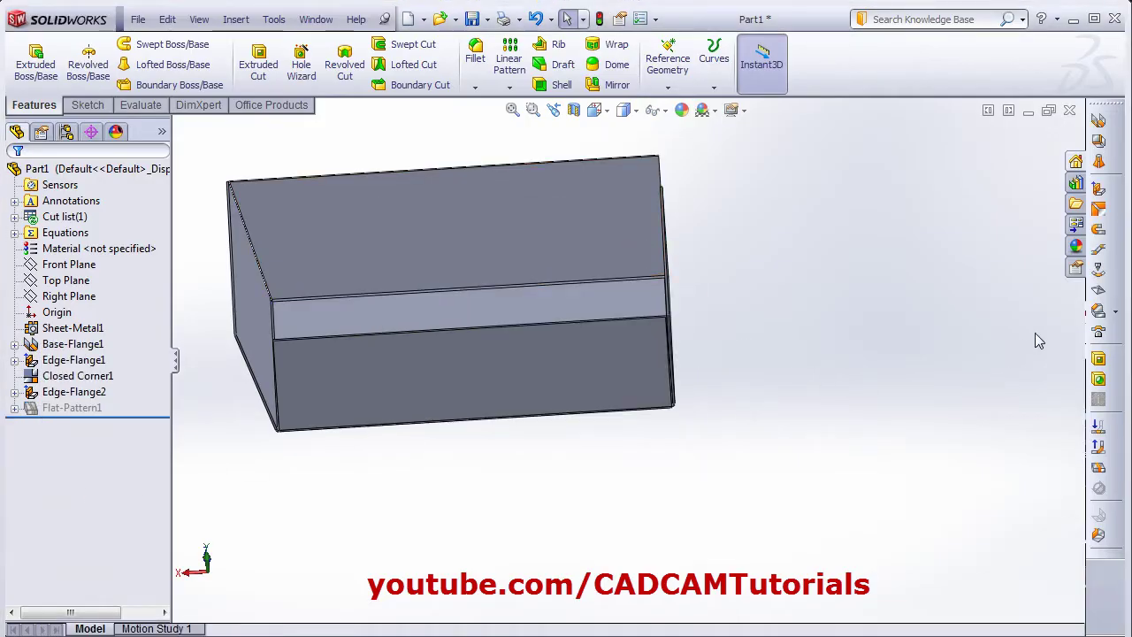
Start a chamfer Break Corner on the side flange's outer corner edge with a distance of 10 mm
{"action": "left_click", "coordinate": [1115, 312]}
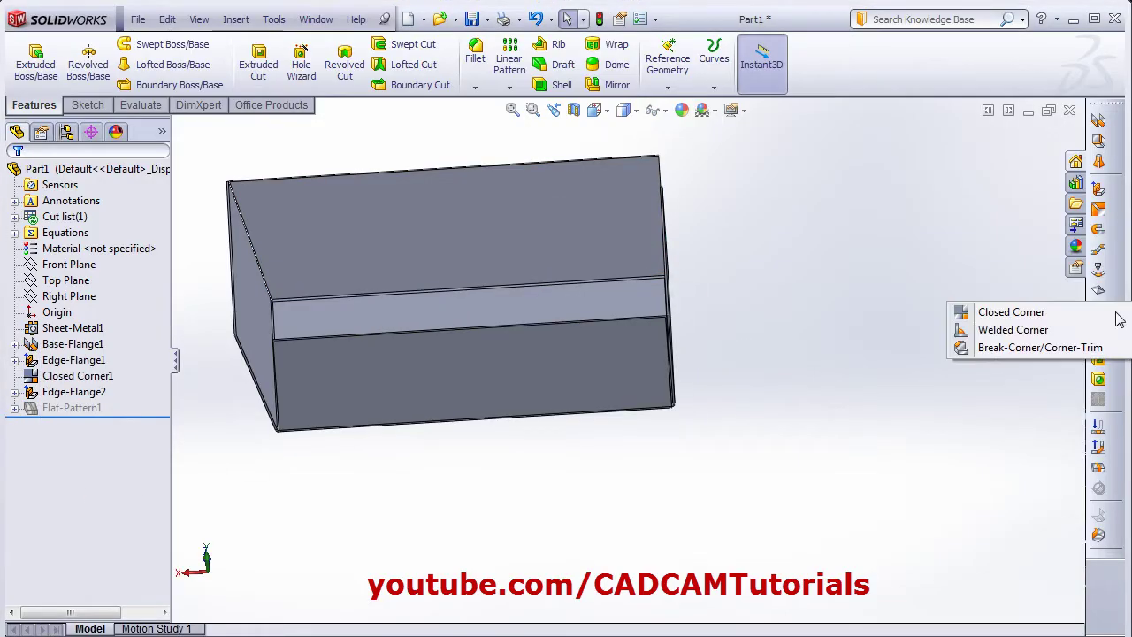
{"action": "left_click", "coordinate": [1005, 351]}
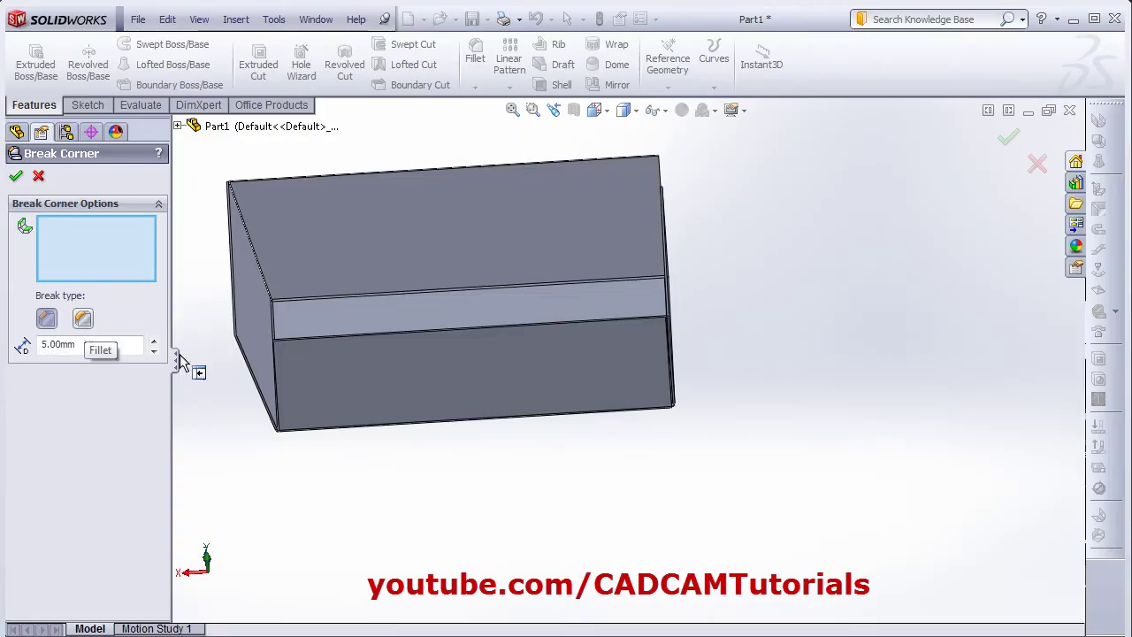
{"action": "scroll", "coordinate": [224, 337], "scroll_direction": "down", "scroll_amount": 8}
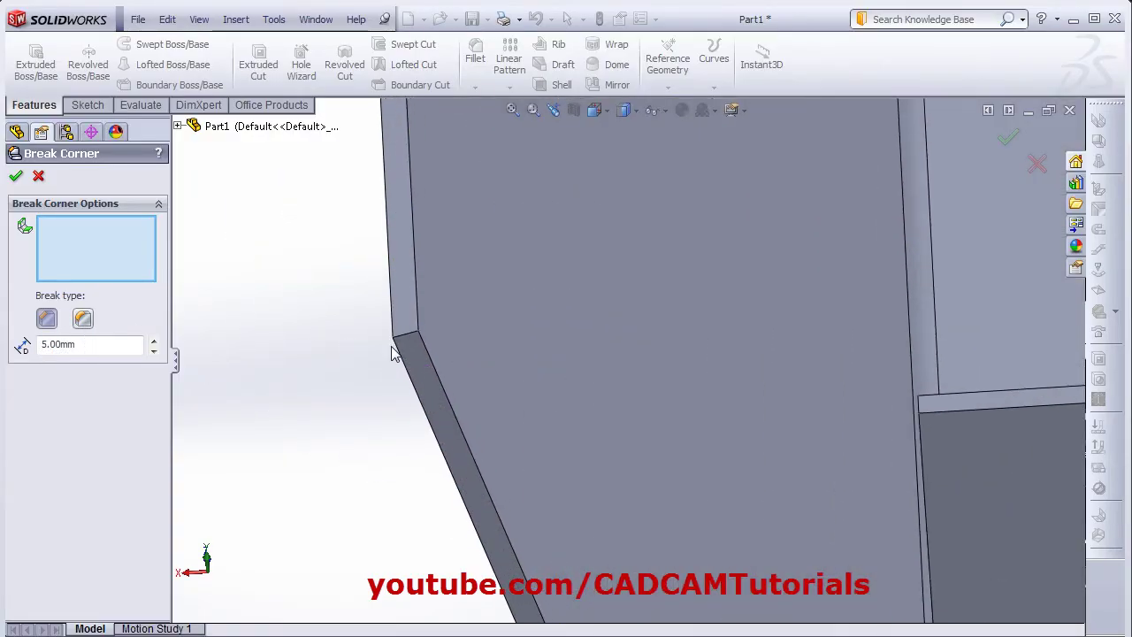
{"action": "left_click", "coordinate": [399, 340]}
{"action": "middle_click_drag", "start_coordinate": [430, 425], "coordinate": [455, 439]}
{"action": "left_click", "coordinate": [99, 345]}
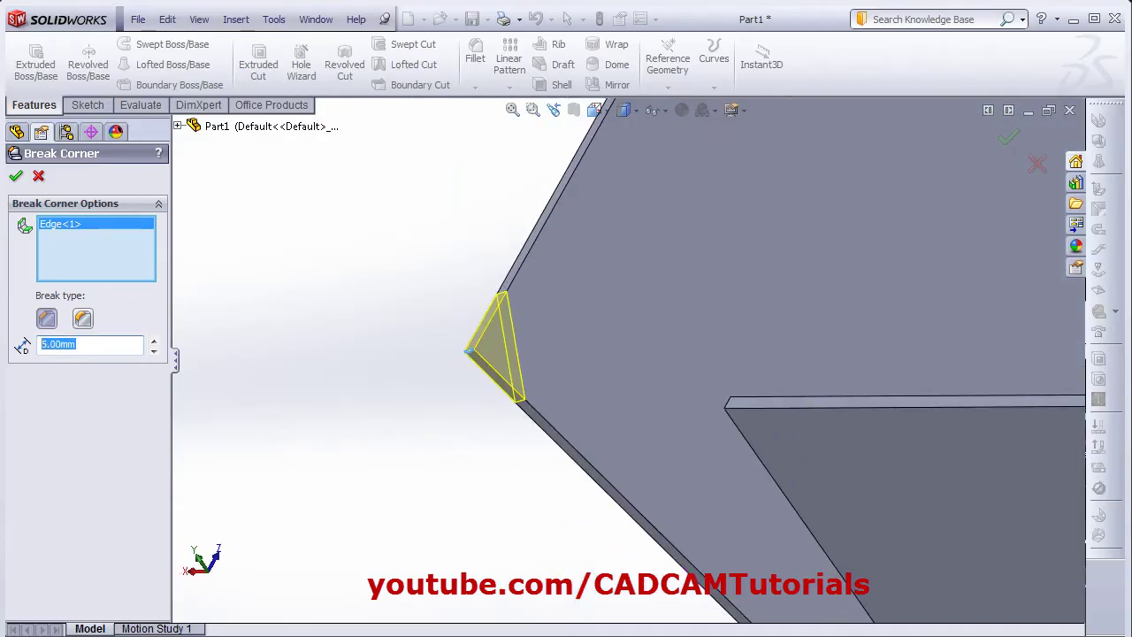
{"action": "type", "text": "10"}
{"action": "key", "text": "Return"}
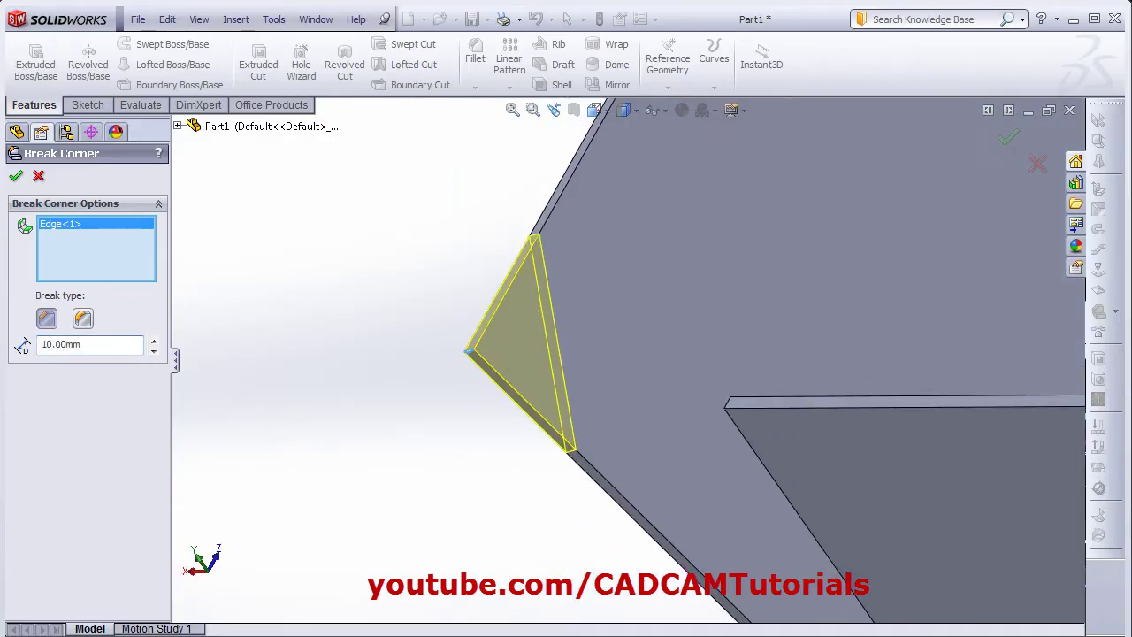
Switch the break type to fillet and add the long flange's upper corner edge to the selection
{"action": "left_click", "coordinate": [83, 319]}
{"action": "middle_click_drag", "start_coordinate": [517, 412], "coordinate": [693, 395]}
{"action": "scroll", "coordinate": [691, 390], "scroll_direction": "down", "scroll_amount": 6}
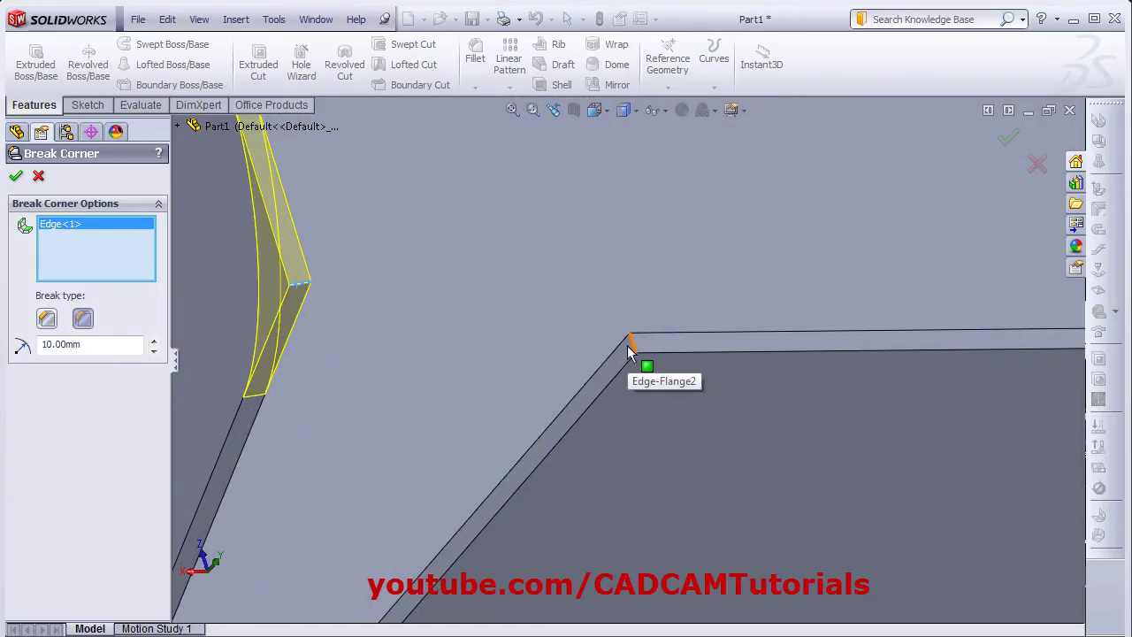
{"action": "left_click", "coordinate": [631, 342]}
{"action": "scroll", "coordinate": [606, 478], "scroll_direction": "up", "scroll_amount": 3}
{"action": "middle_click_drag", "start_coordinate": [607, 478], "coordinate": [343, 319]}
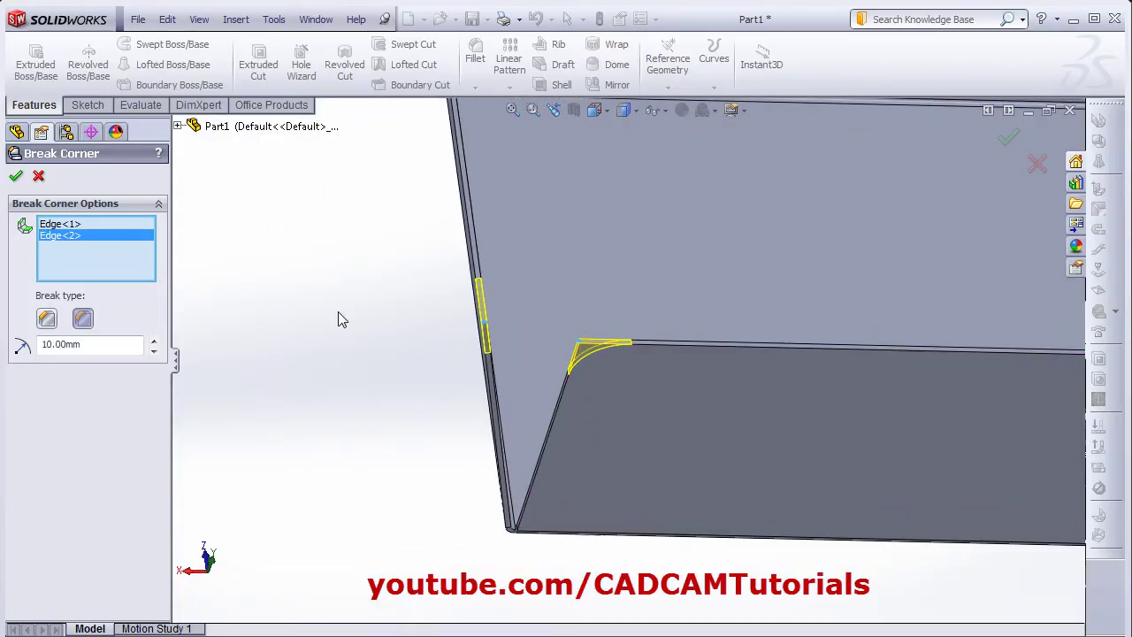
Accept the 10 mm fillet break corner on both selected edges and flatten the sheet-metal part
{"action": "left_click", "coordinate": [15, 177]}
{"action": "middle_click_drag", "start_coordinate": [617, 376], "coordinate": [575, 390]}
{"action": "scroll", "coordinate": [627, 369], "scroll_direction": "down", "scroll_amount": 3}
{"action": "left_click", "coordinate": [1115, 311]}
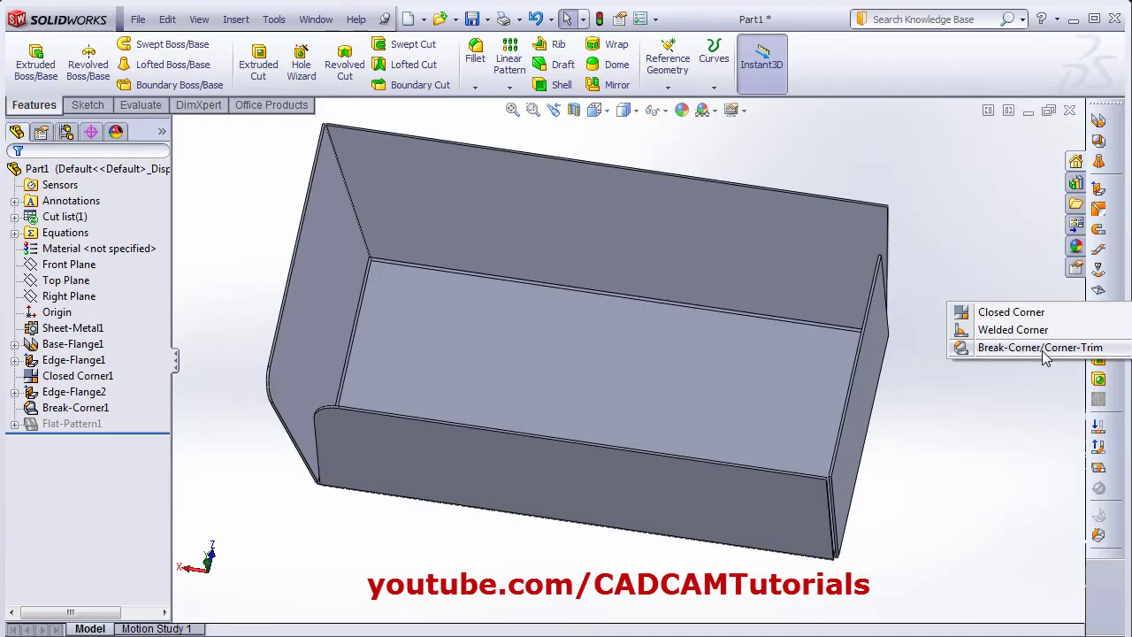
{"action": "left_click", "coordinate": [1099, 467]}
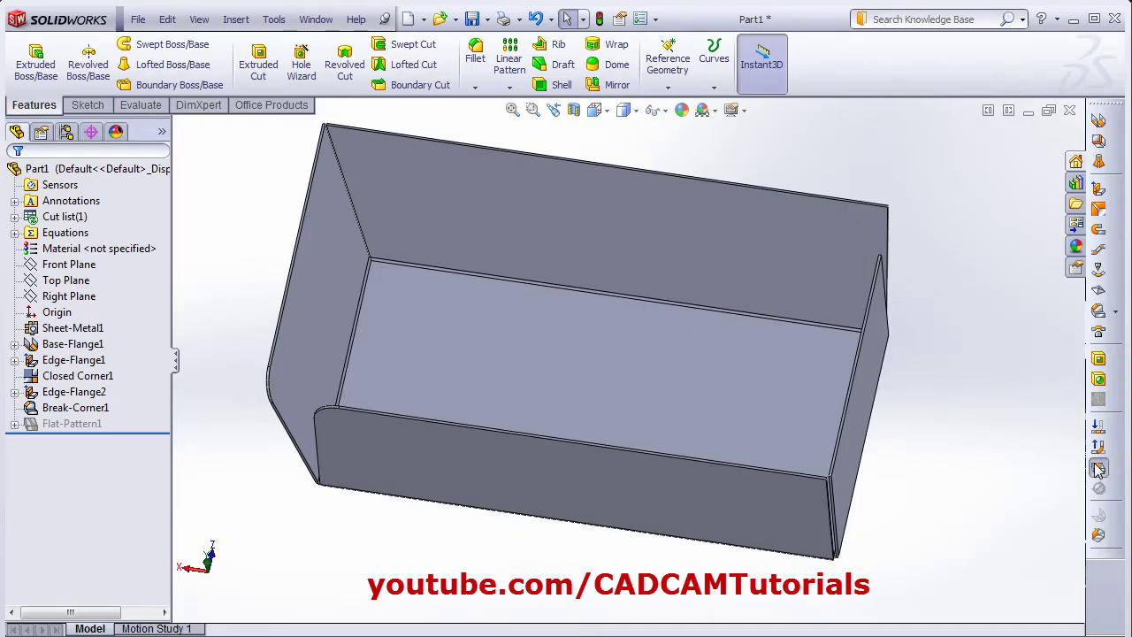
{"action": "key", "text": "f"}
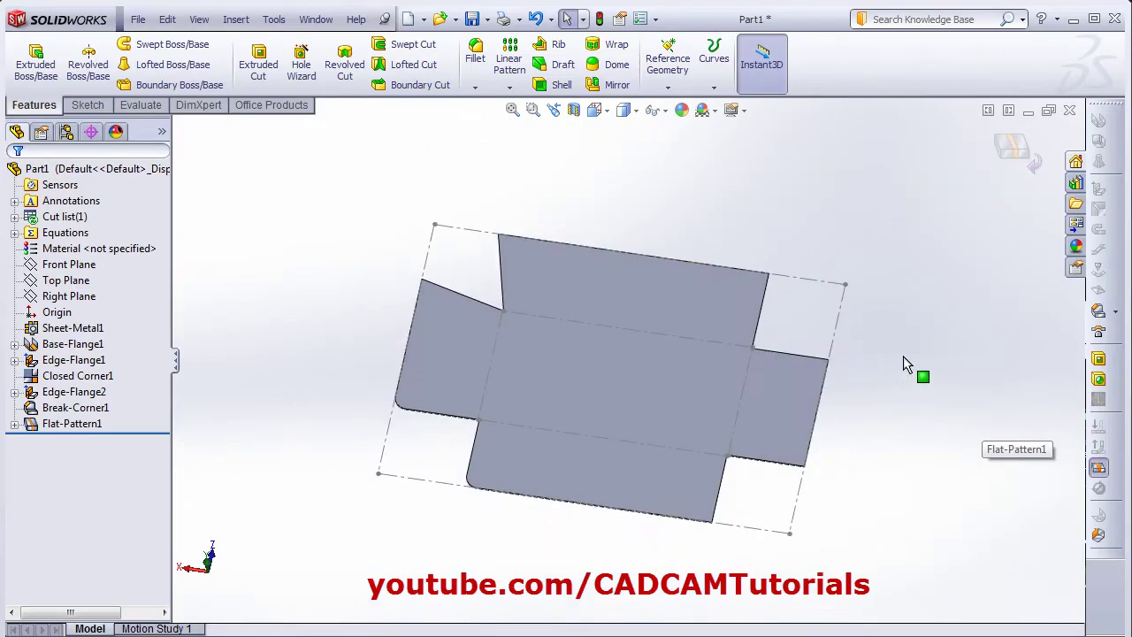
Start a Corner-Trim on the flat pattern and select one inner corner edge between adjacent flanges for relief
{"action": "left_click", "coordinate": [1115, 312]}
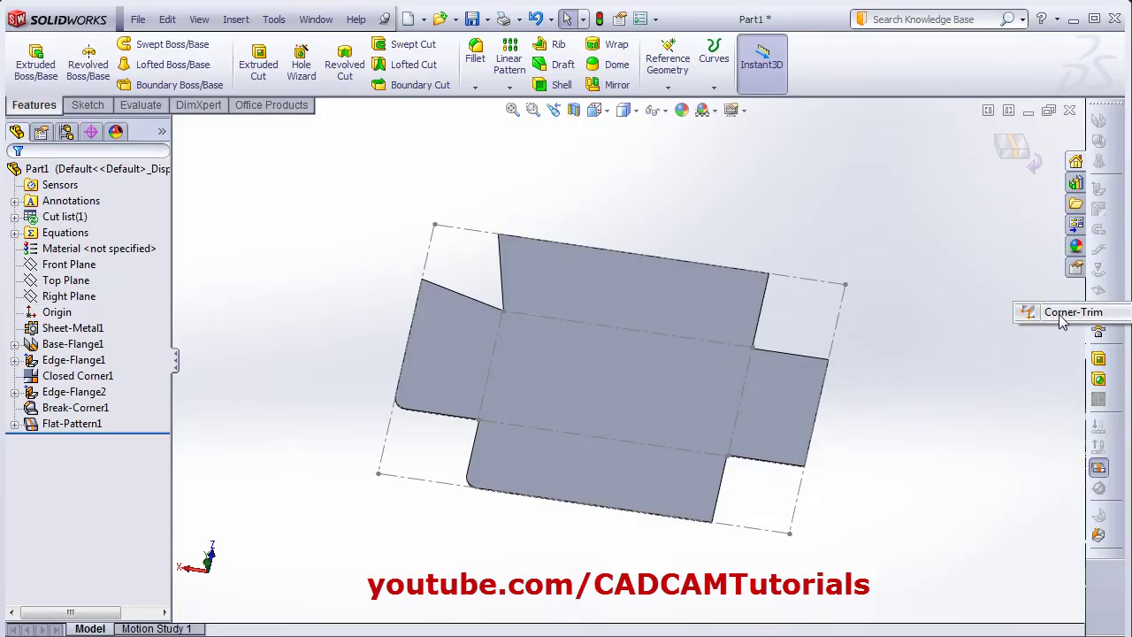
{"action": "left_click", "coordinate": [1066, 312]}
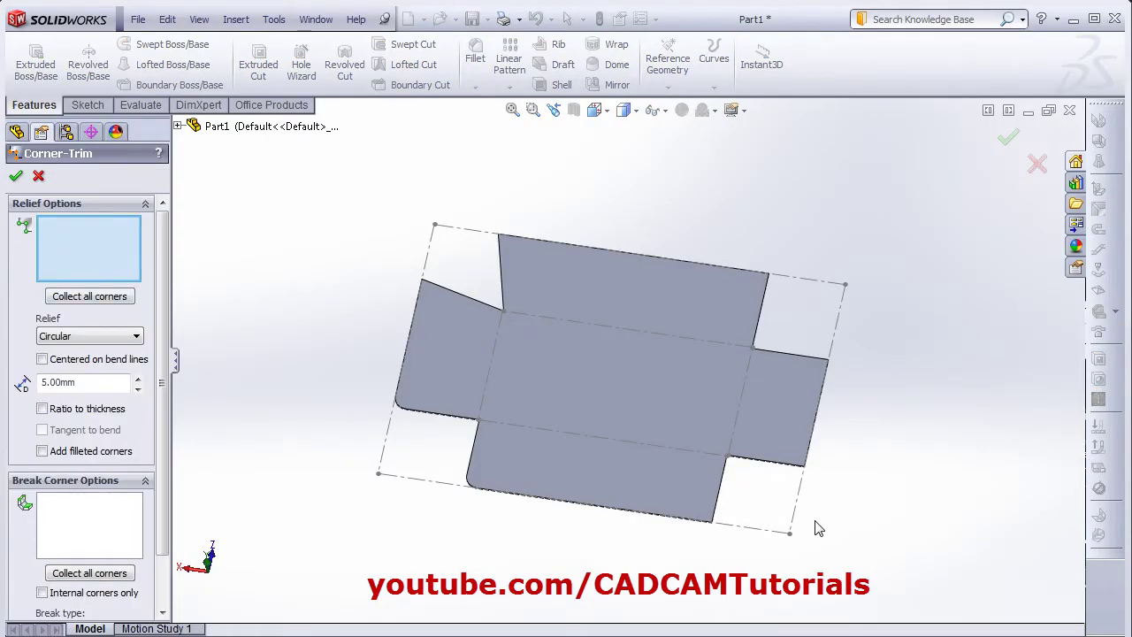
{"action": "scroll", "coordinate": [818, 528], "scroll_direction": "down", "scroll_amount": 10}
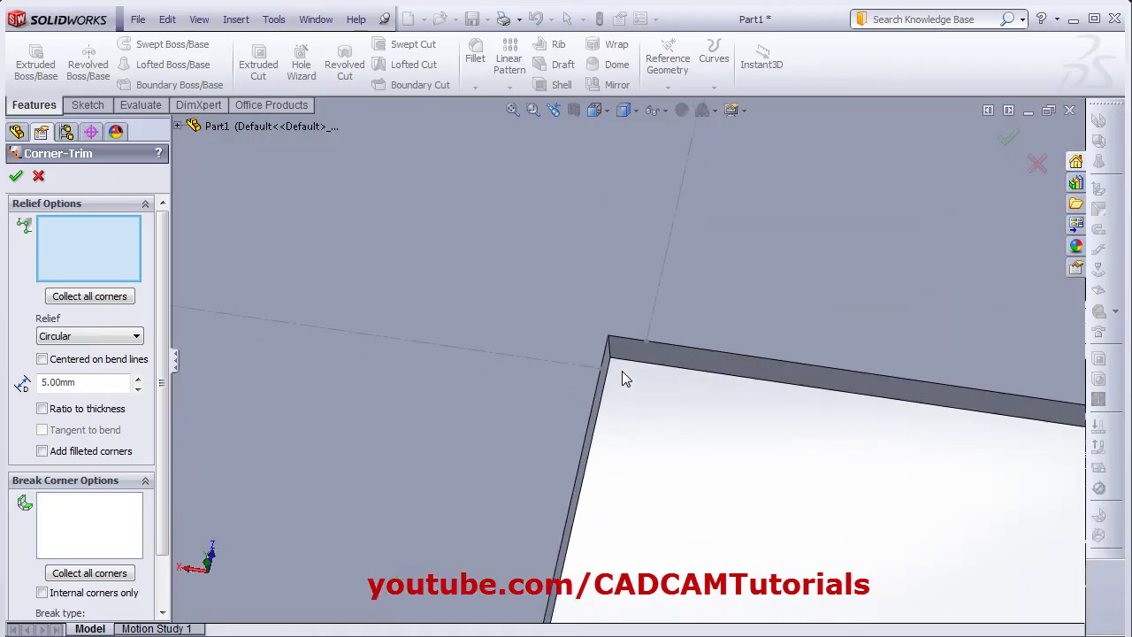
{"action": "scroll", "coordinate": [622, 378], "scroll_direction": "down", "scroll_amount": 1}
{"action": "left_click", "coordinate": [608, 349]}
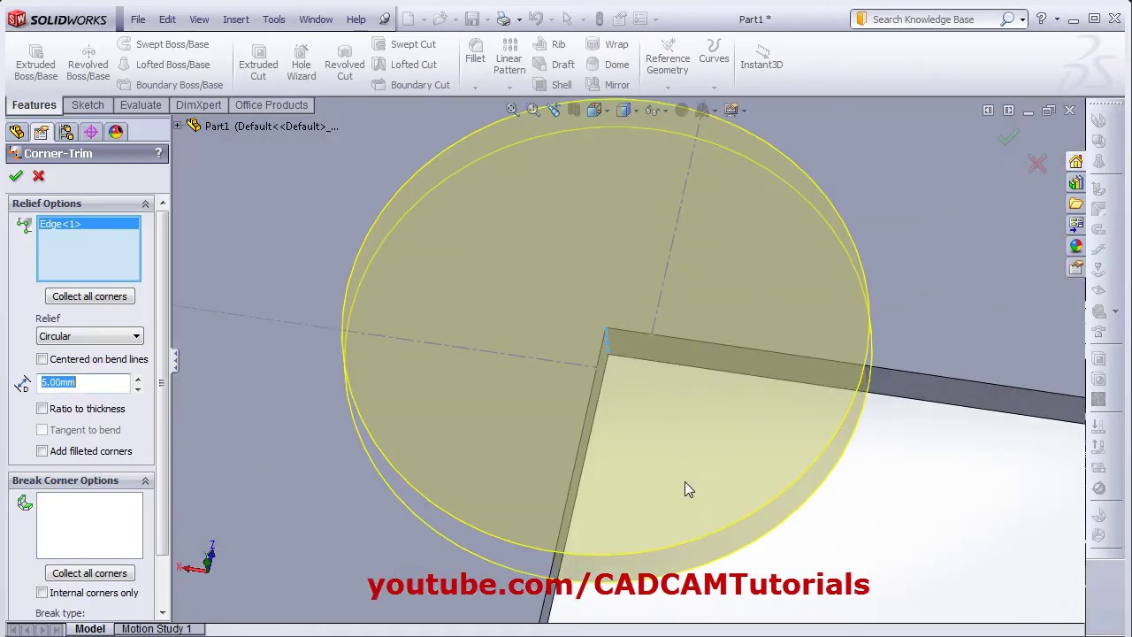
{"action": "scroll", "coordinate": [672, 487], "scroll_direction": "up", "scroll_amount": 5}
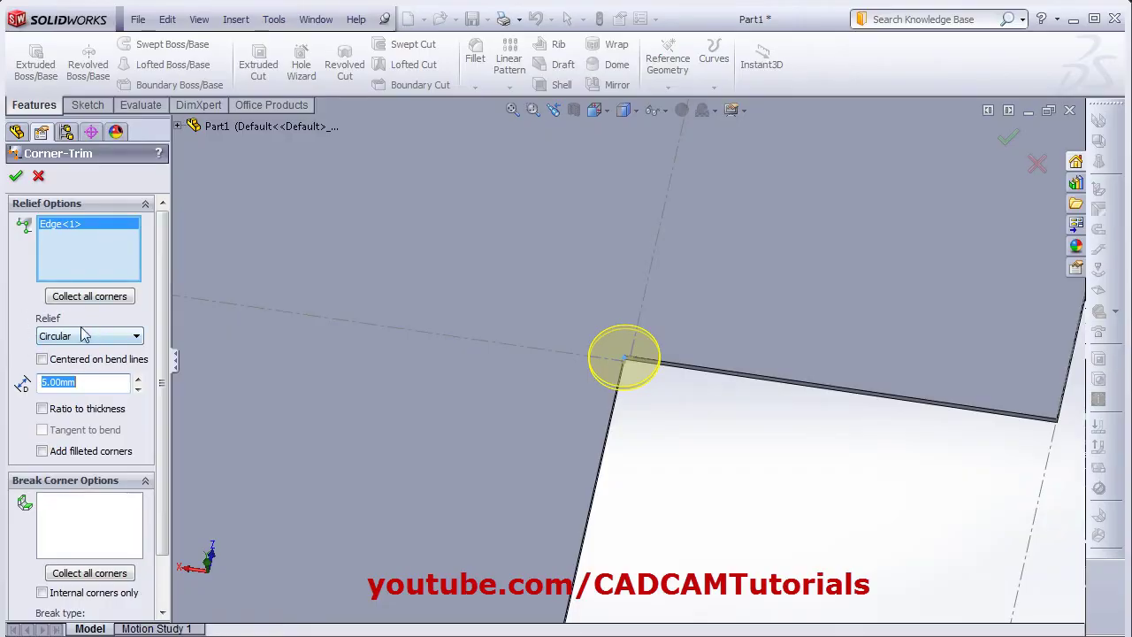
Try the Square and Bend Waist relief types on the selected corner, and return to Circular
{"action": "left_click", "coordinate": [135, 336]}
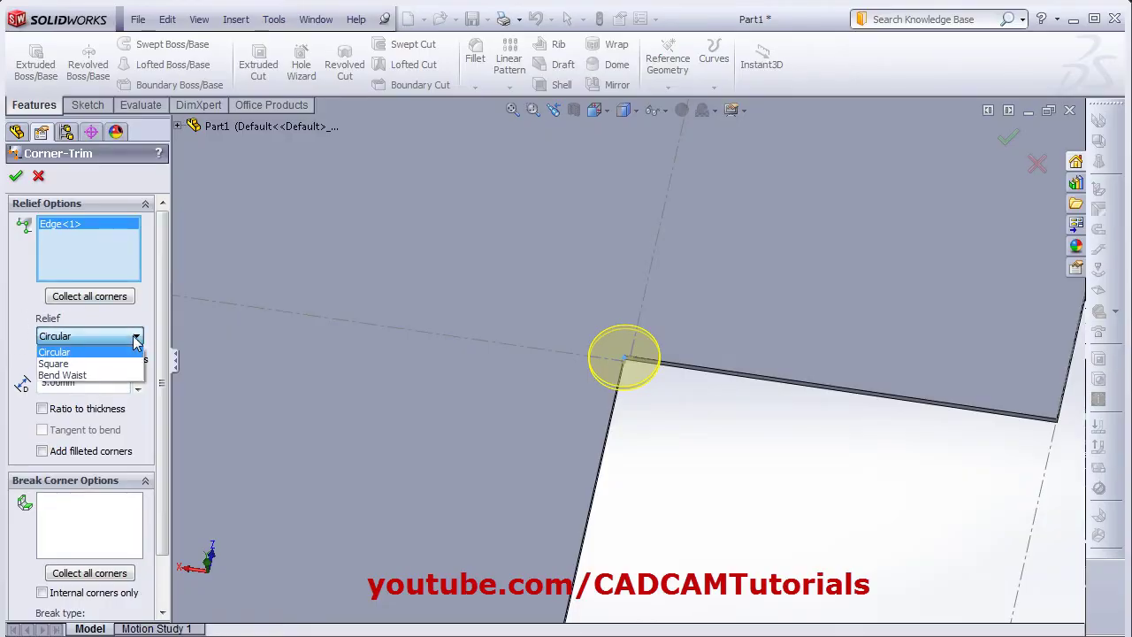
{"action": "left_click", "coordinate": [86, 363]}
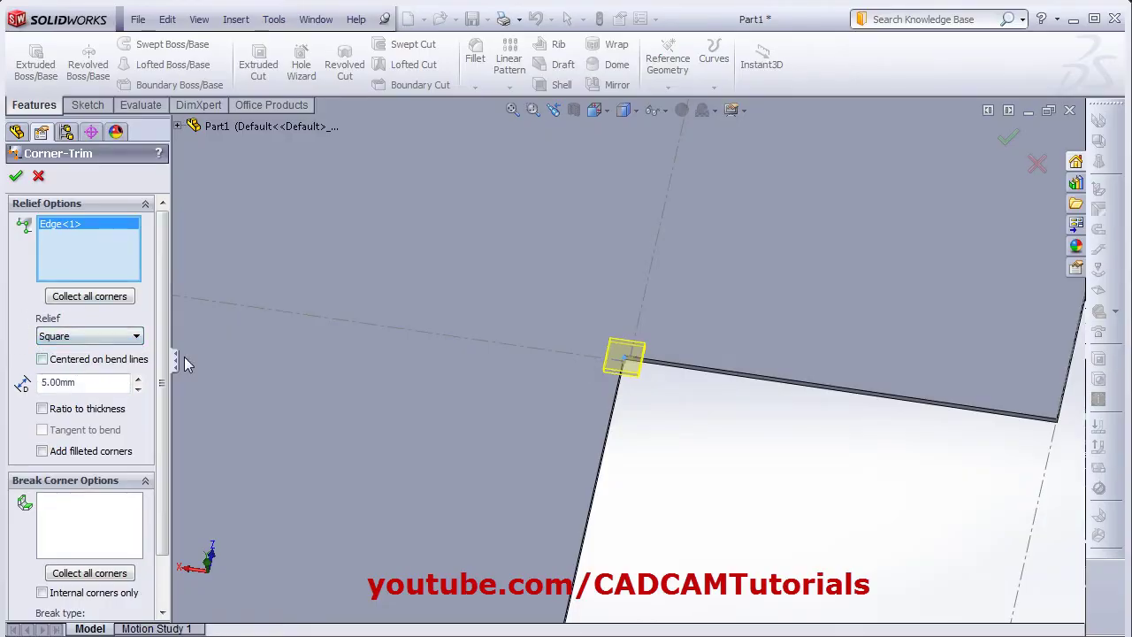
{"action": "left_click", "coordinate": [76, 336]}
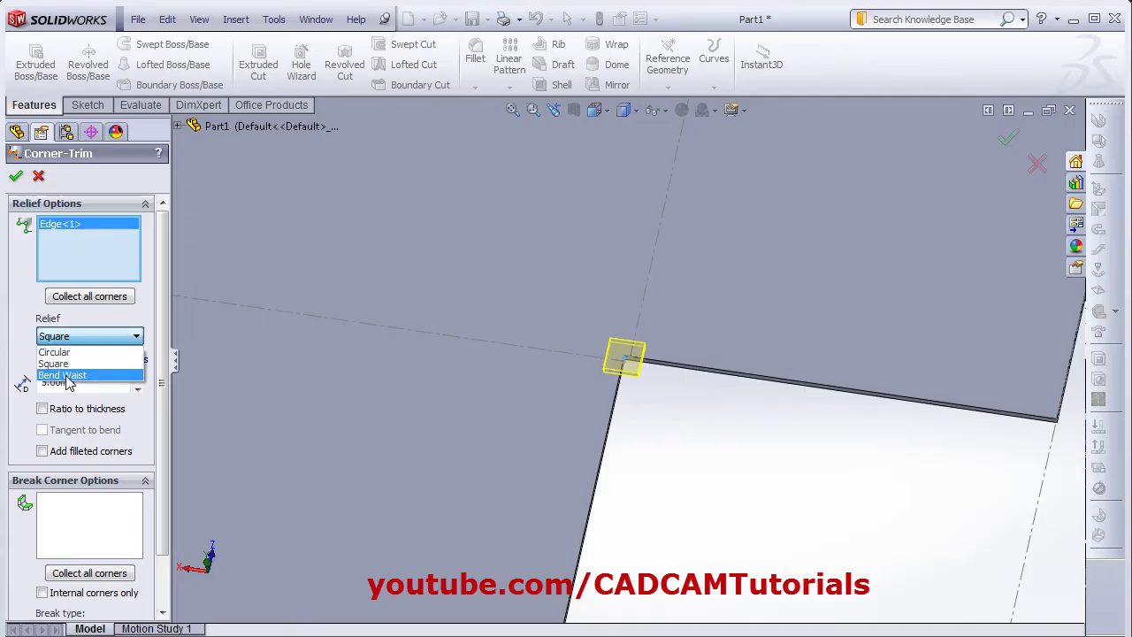
{"action": "left_click", "coordinate": [69, 375]}
{"action": "middle_click_drag", "start_coordinate": [550, 358], "coordinate": [525, 395]}
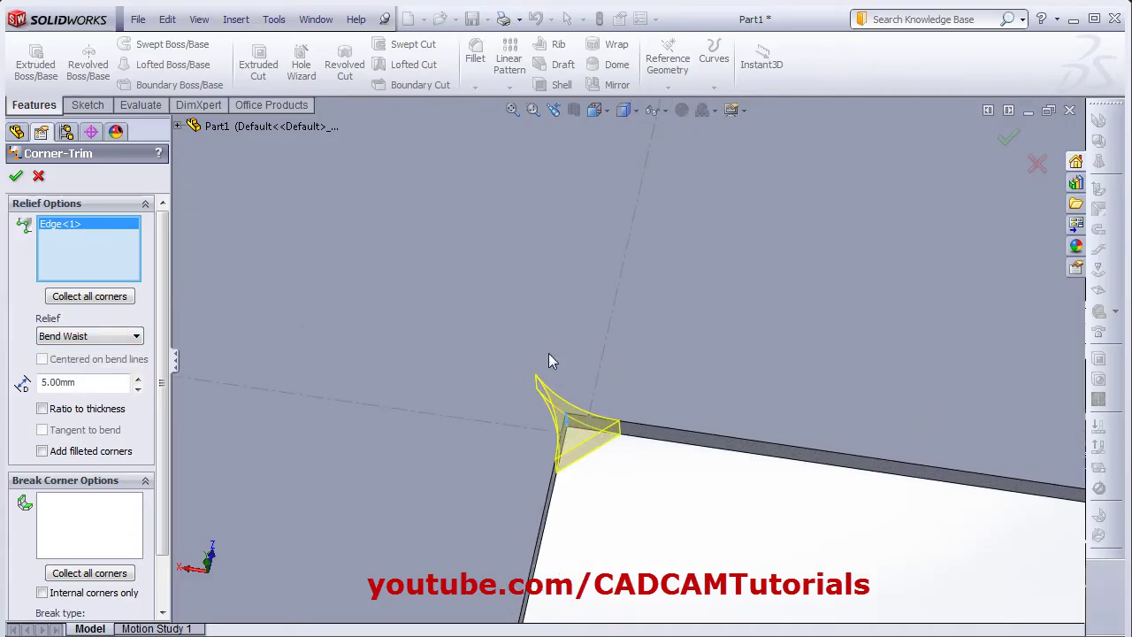
{"action": "left_click", "coordinate": [111, 337]}
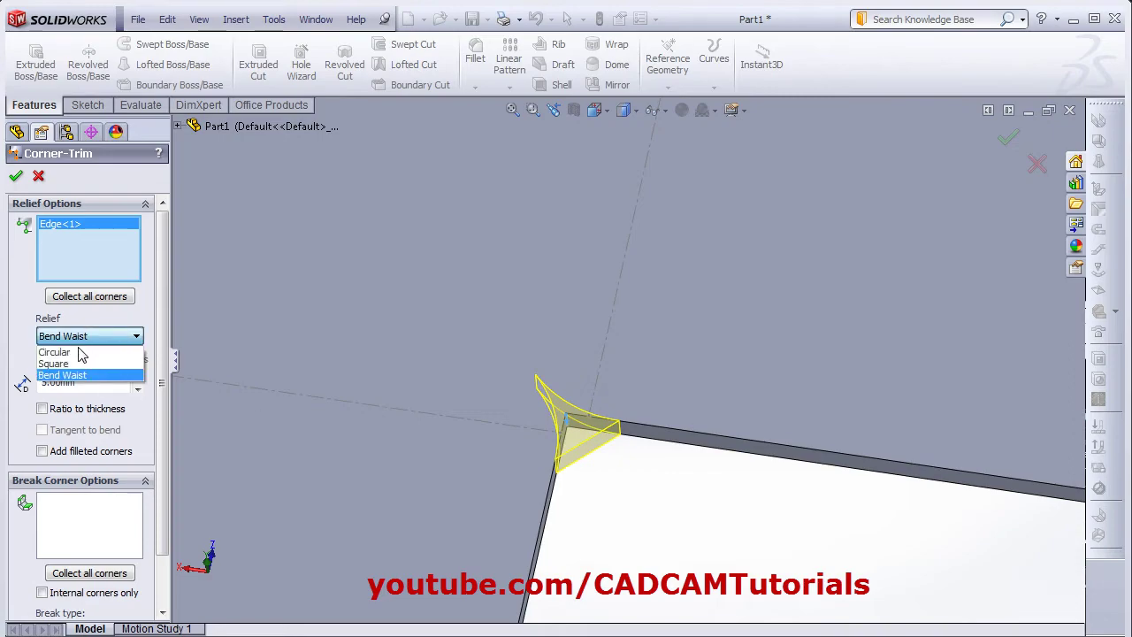
{"action": "left_click", "coordinate": [76, 354]}
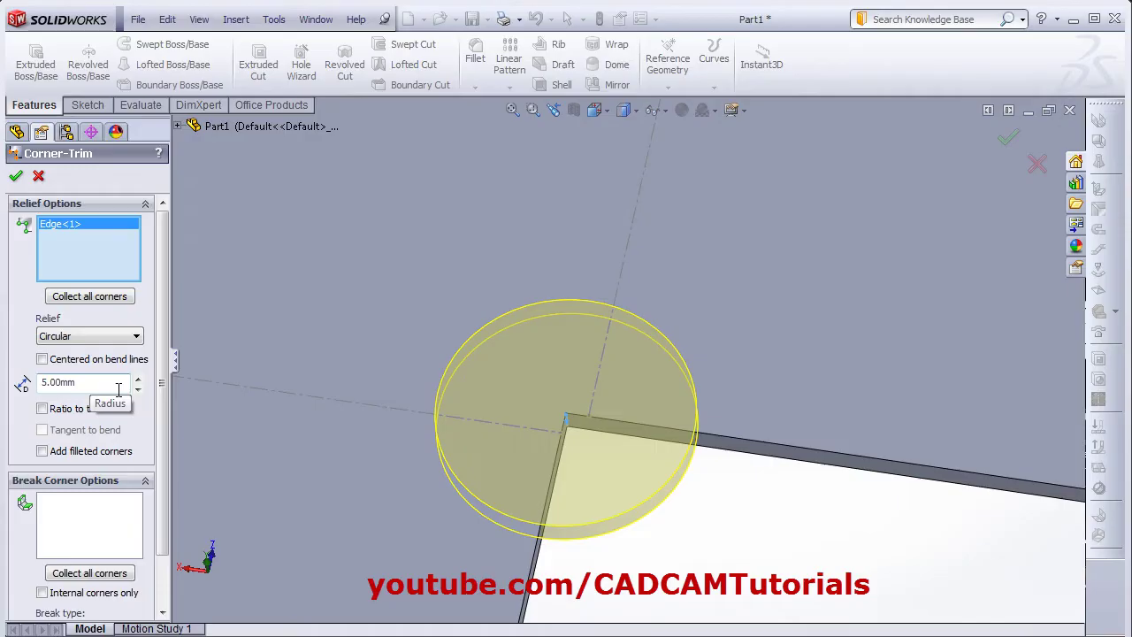
Size the circular relief by ratio to thickness with a ratio of 2
{"action": "scroll", "coordinate": [118, 390], "scroll_direction": "down", "scroll_amount": 2}
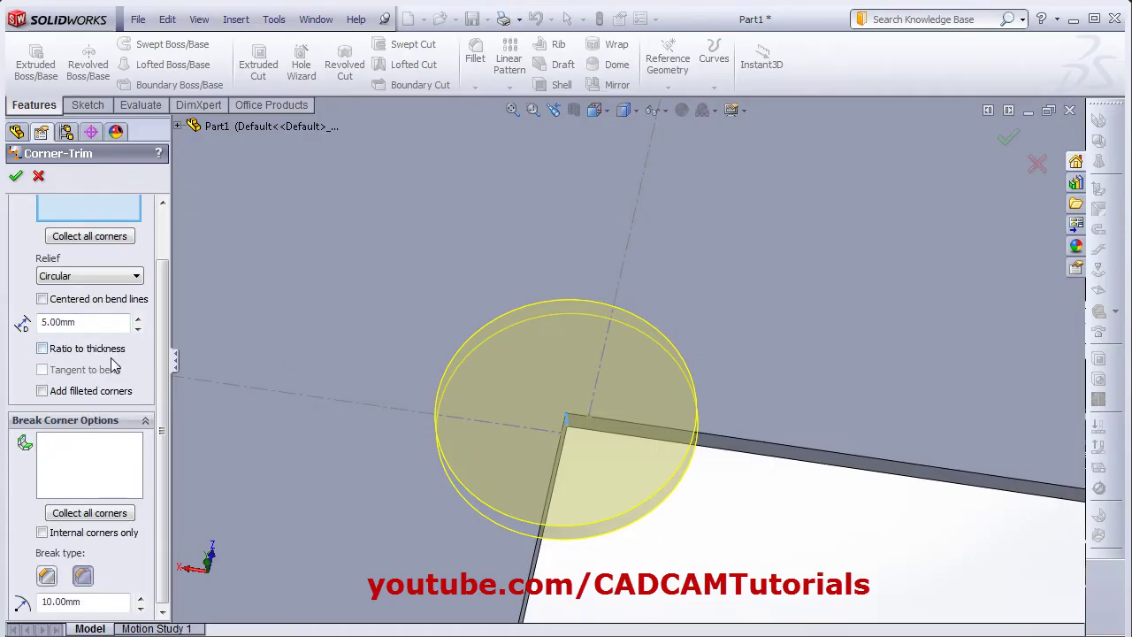
{"action": "left_click", "coordinate": [42, 349]}
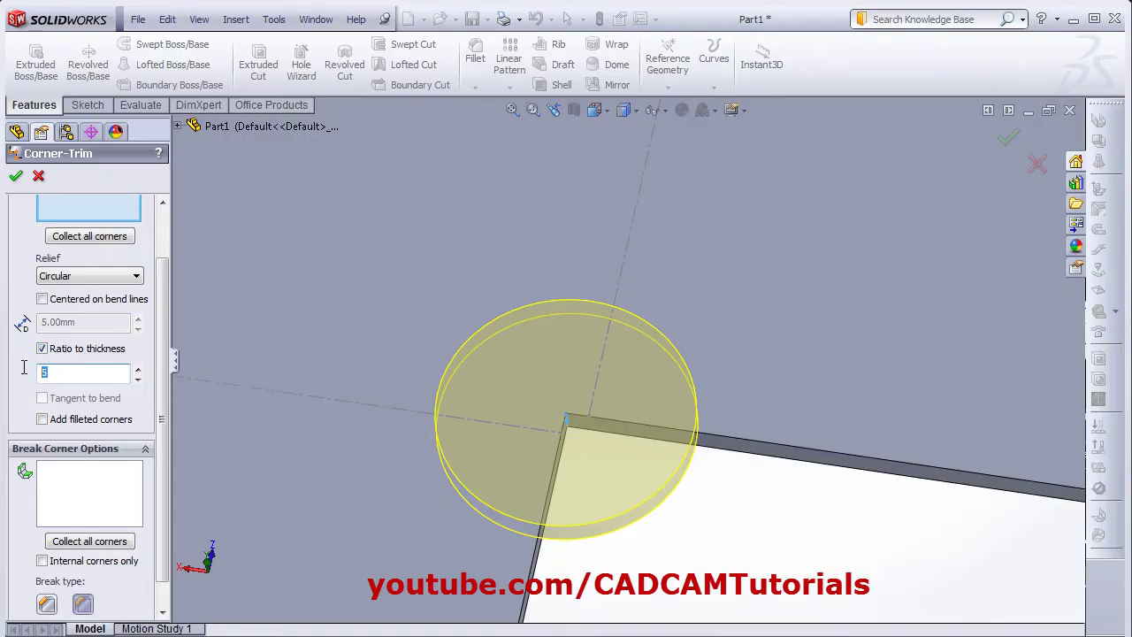
{"action": "type", "text": "2"}
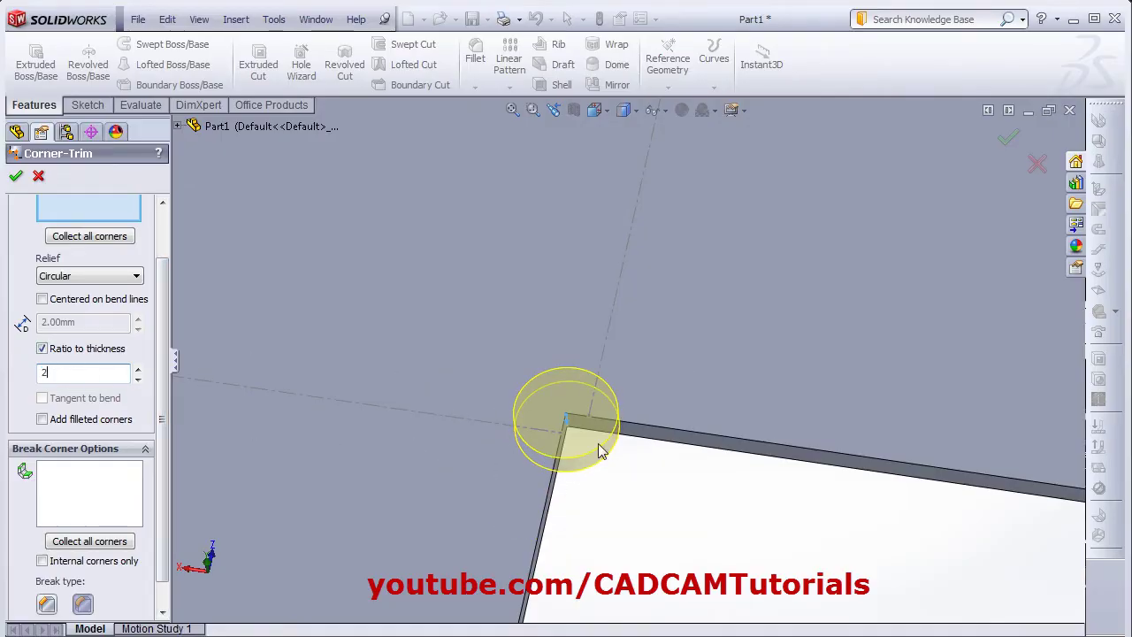
{"action": "scroll", "coordinate": [599, 448], "scroll_direction": "up", "scroll_amount": 5}
{"action": "scroll", "coordinate": [116, 415], "scroll_direction": "down", "scroll_amount": 1}
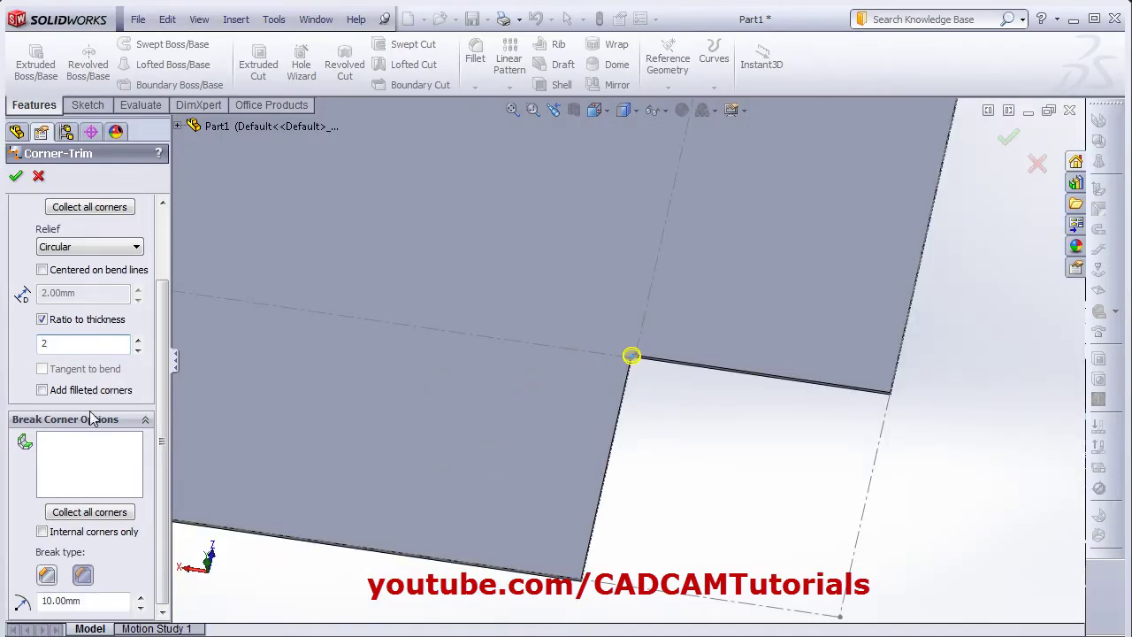
Add filleted corners with a 0.3 mm radius to the relief, accept the corner trim, and inspect the cut
{"action": "left_click", "coordinate": [41, 390]}
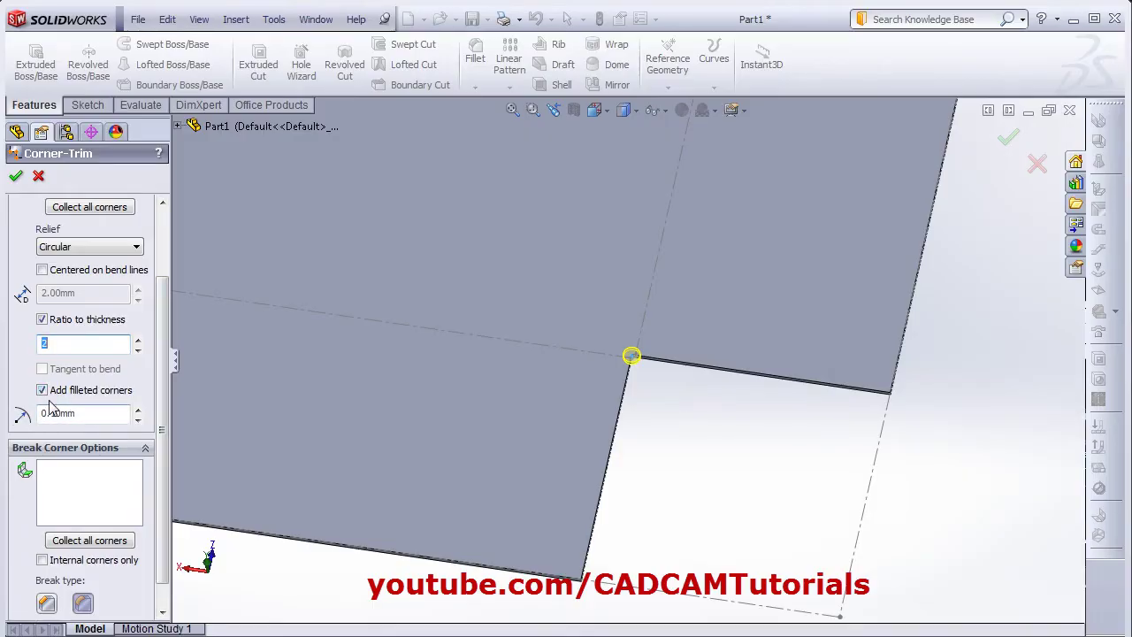
{"action": "left_click", "coordinate": [53, 413]}
{"action": "type", "text": "0.3"}
{"action": "key", "text": "Return"}
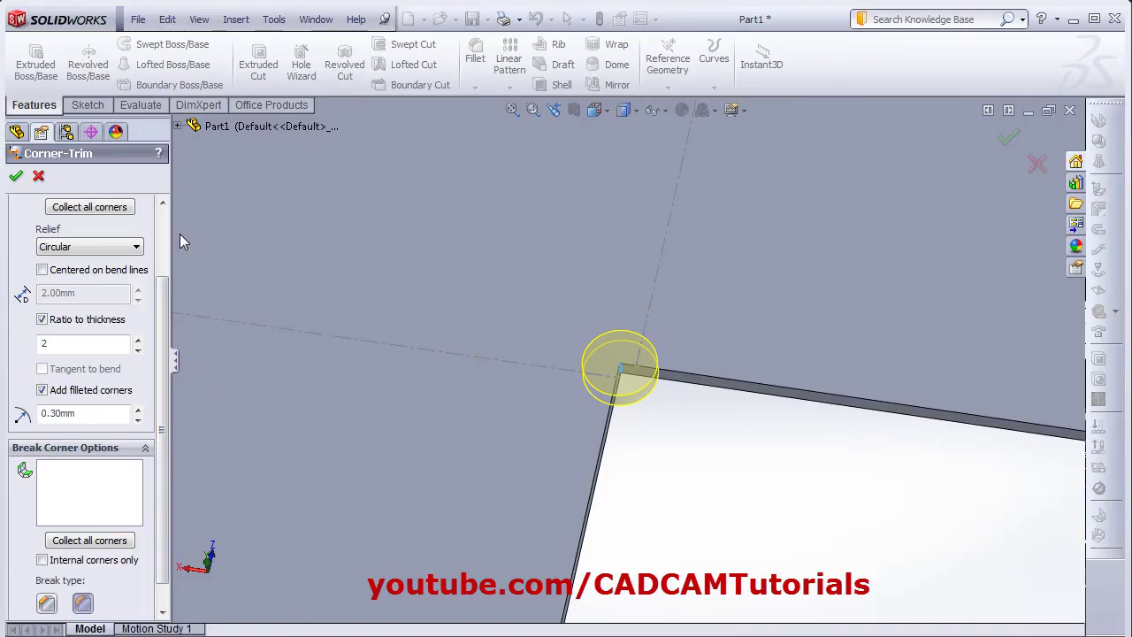
{"action": "left_click", "coordinate": [16, 175]}
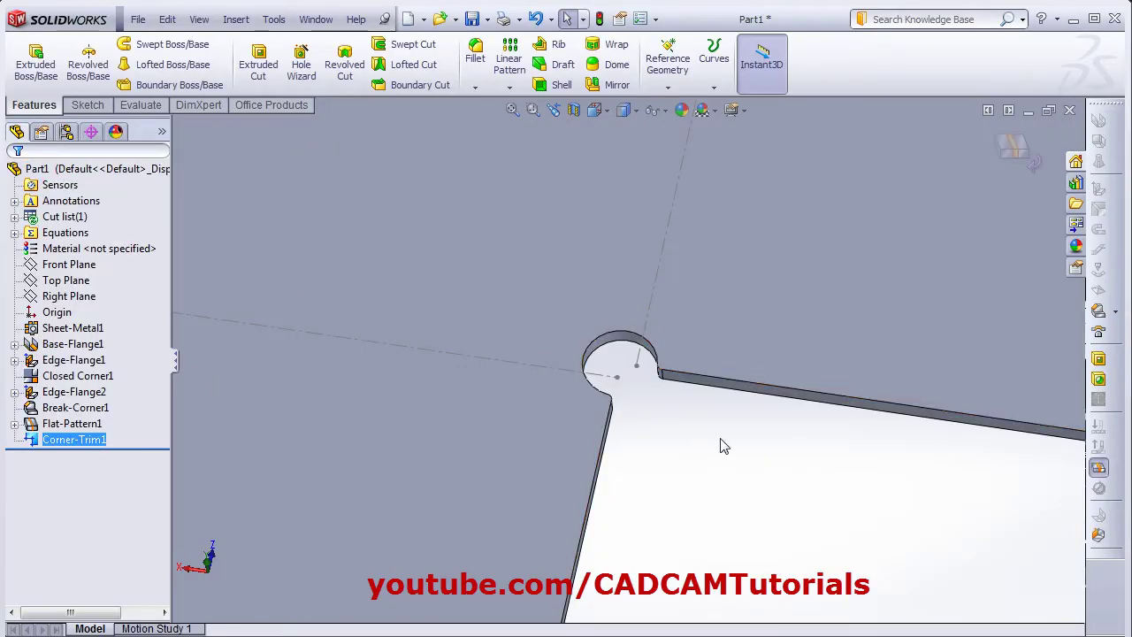
{"action": "scroll", "coordinate": [677, 376], "scroll_direction": "down", "scroll_amount": 6}
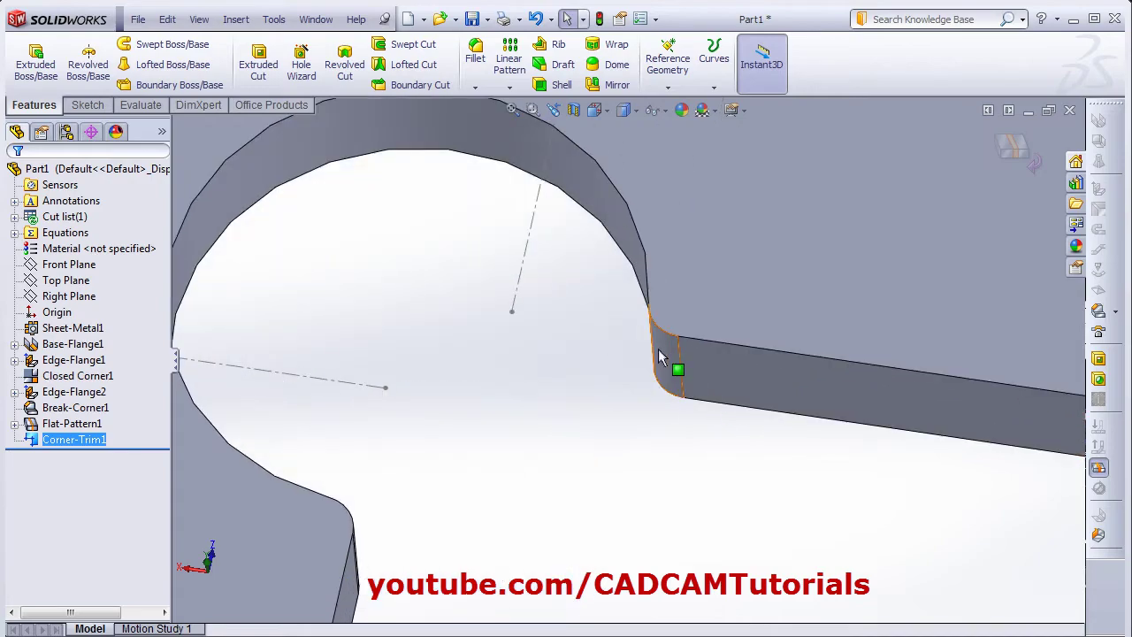
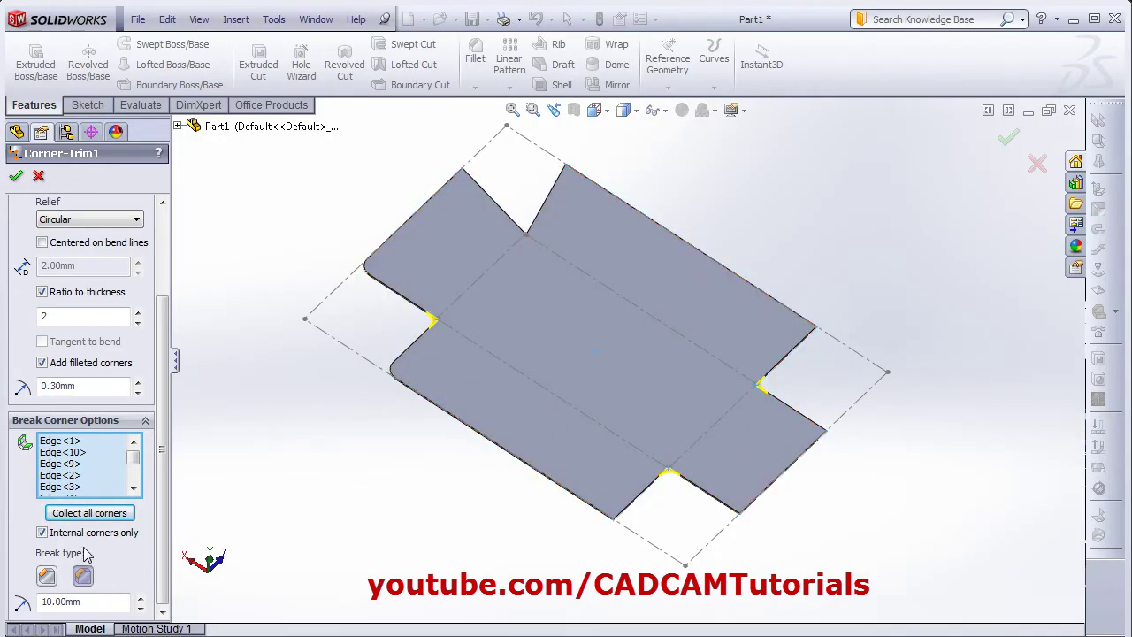
Extend the 10 mm fillet break beyond the internal corners to all collected corners, and accept the edited corner trim
{"action": "left_click", "coordinate": [50, 538]}
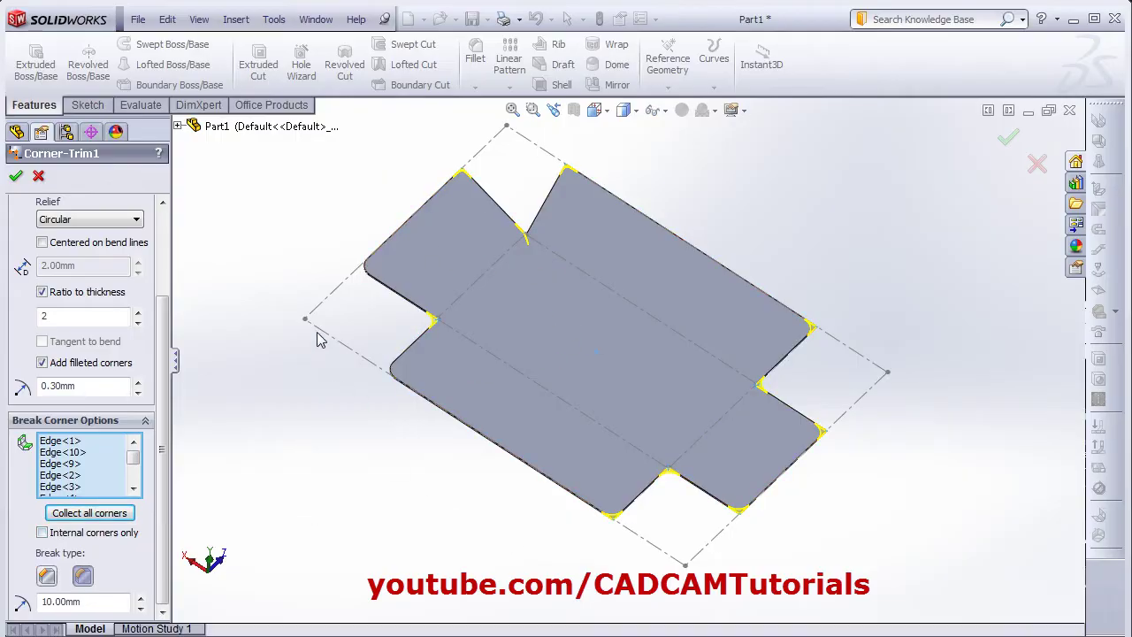
{"action": "scroll", "coordinate": [365, 270], "scroll_direction": "down", "scroll_amount": 1}
{"action": "scroll", "coordinate": [14, 212], "scroll_direction": "up", "scroll_amount": 3}
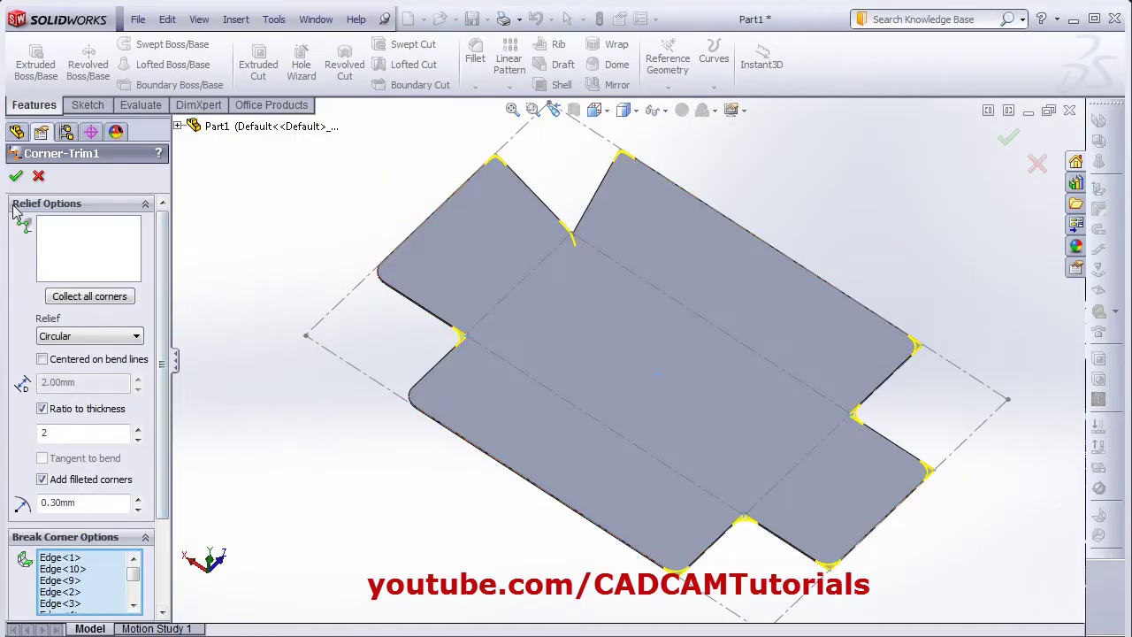
{"action": "left_click", "coordinate": [17, 178]}
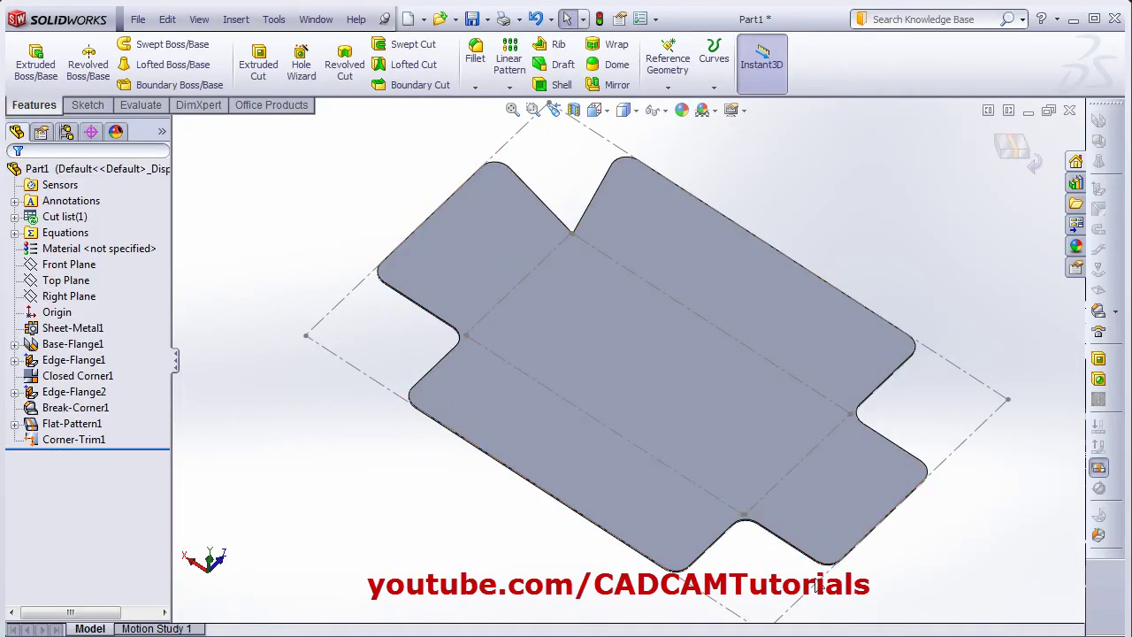
Fold the part to inspect its corners, compare it with the flat pattern again, and return it to the folded state
{"action": "left_click", "coordinate": [1100, 470]}
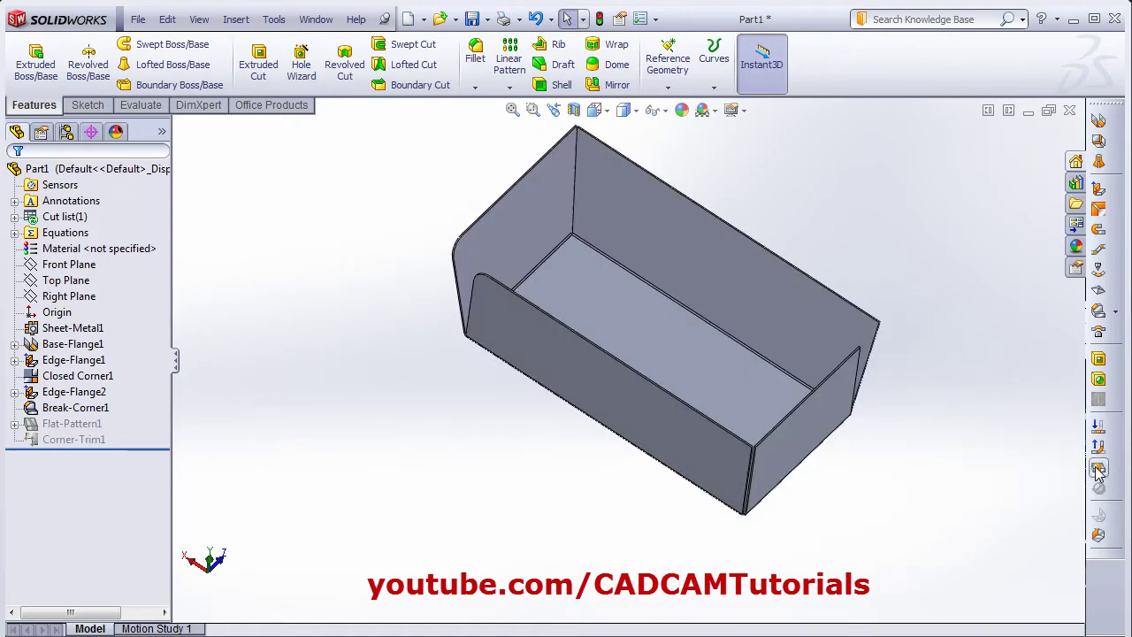
{"action": "middle_click_drag", "start_coordinate": [436, 210], "coordinate": [531, 315]}
{"action": "scroll", "coordinate": [579, 292], "scroll_direction": "down", "scroll_amount": 3}
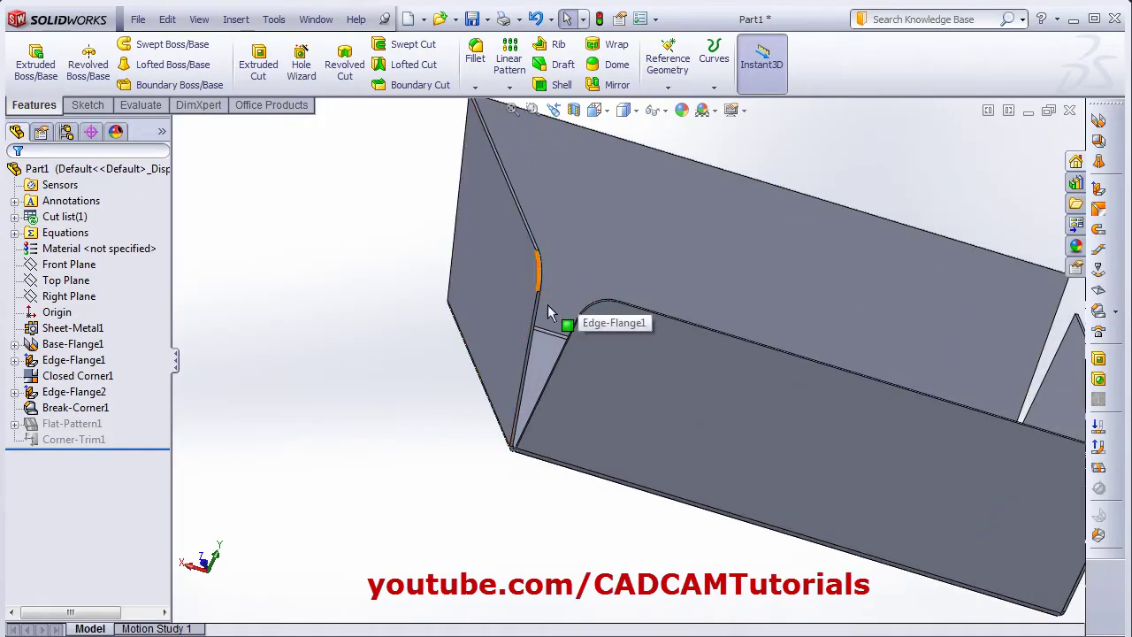
{"action": "middle_click_drag", "start_coordinate": [600, 318], "coordinate": [620, 425]}
{"action": "left_click", "coordinate": [1099, 467]}
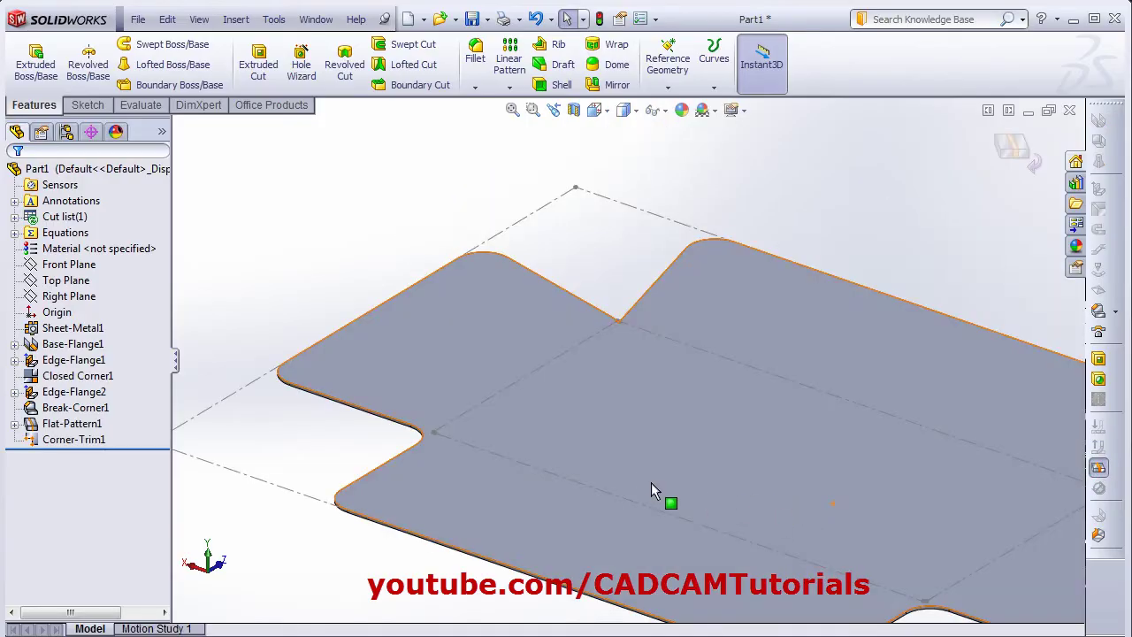
{"action": "scroll", "coordinate": [624, 554], "scroll_direction": "up", "scroll_amount": 4}
{"action": "left_click", "coordinate": [1098, 467]}
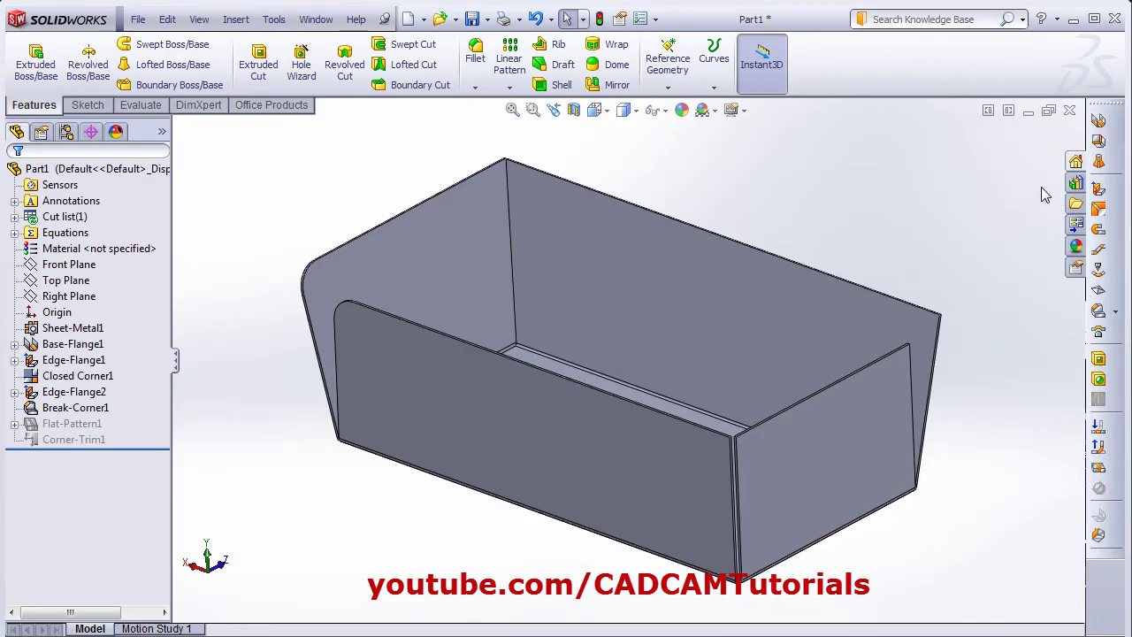
Place the circular emboss forming tool from the Design Library embosses onto the inner face of the long back flange
{"action": "left_click", "coordinate": [1076, 184]}
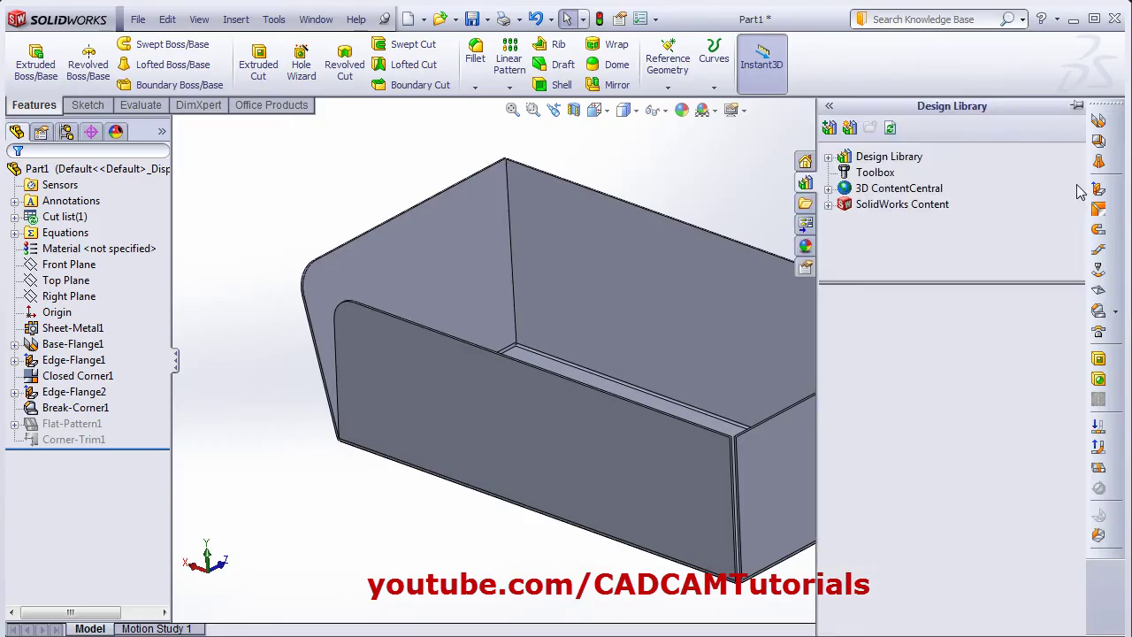
{"action": "left_click", "coordinate": [829, 158]}
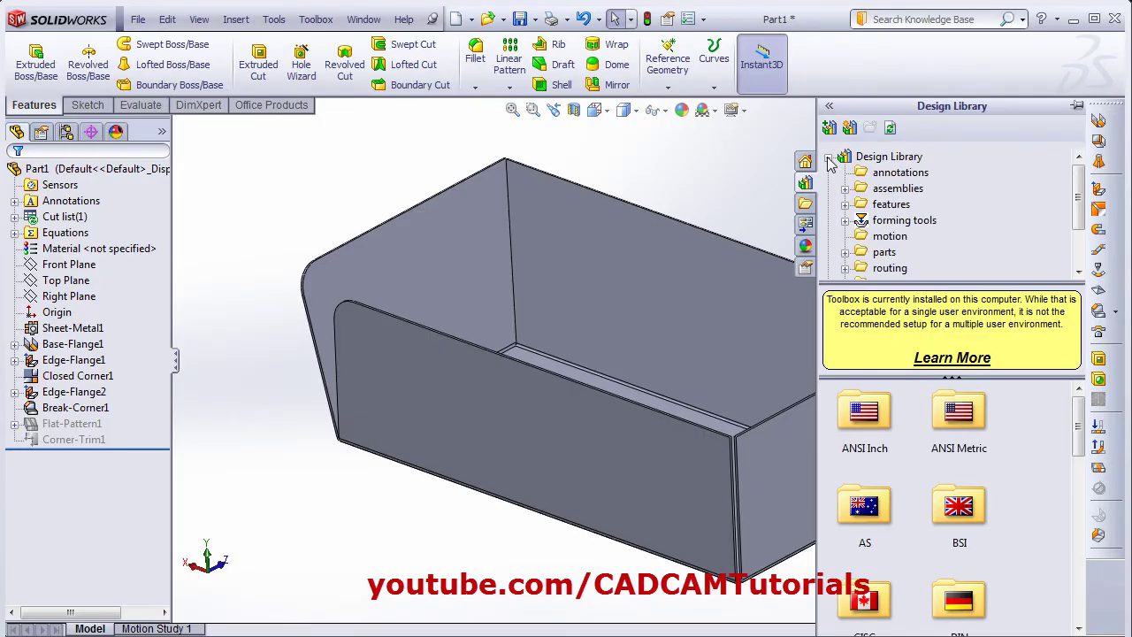
{"action": "left_click", "coordinate": [906, 222]}
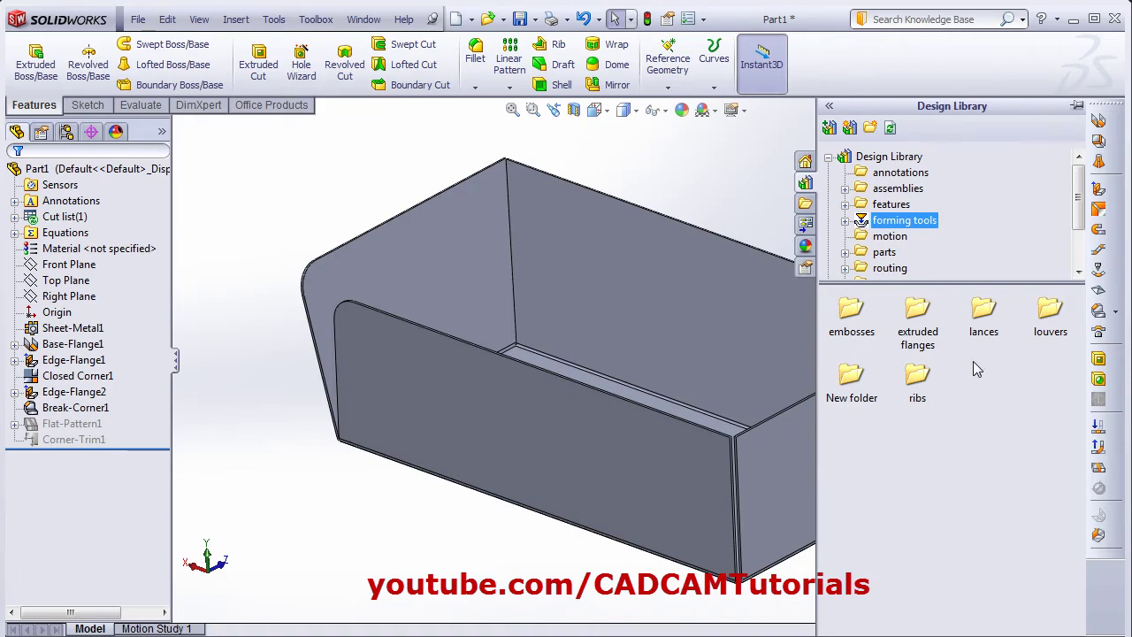
{"action": "double_click", "coordinate": [851, 311]}
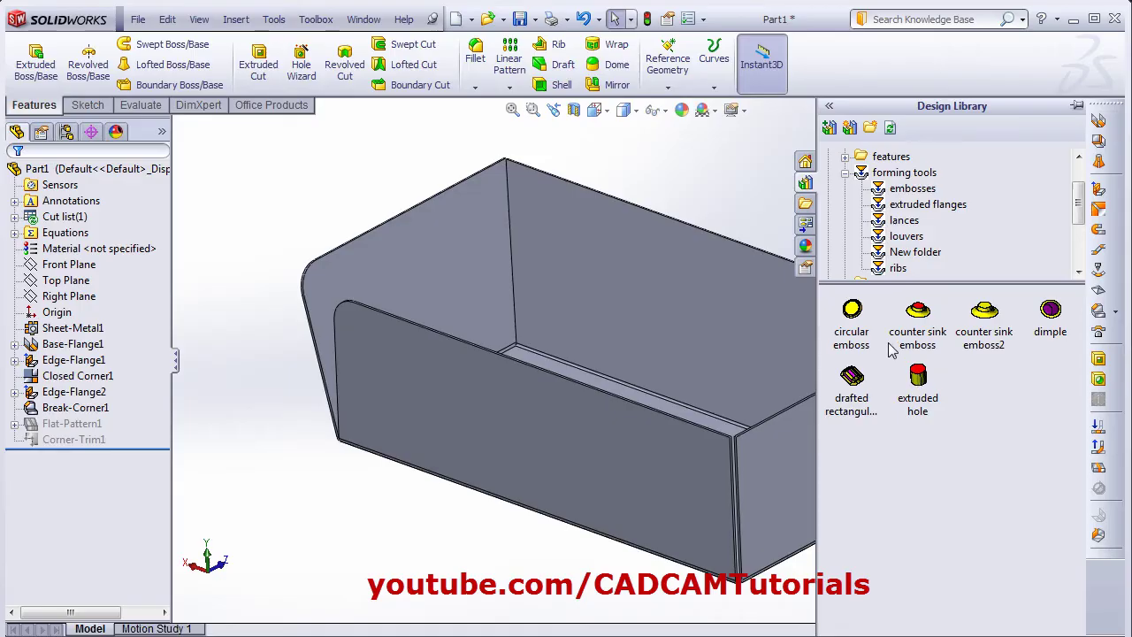
{"action": "left_click_drag", "start_coordinate": [856, 318], "coordinate": [685, 325]}
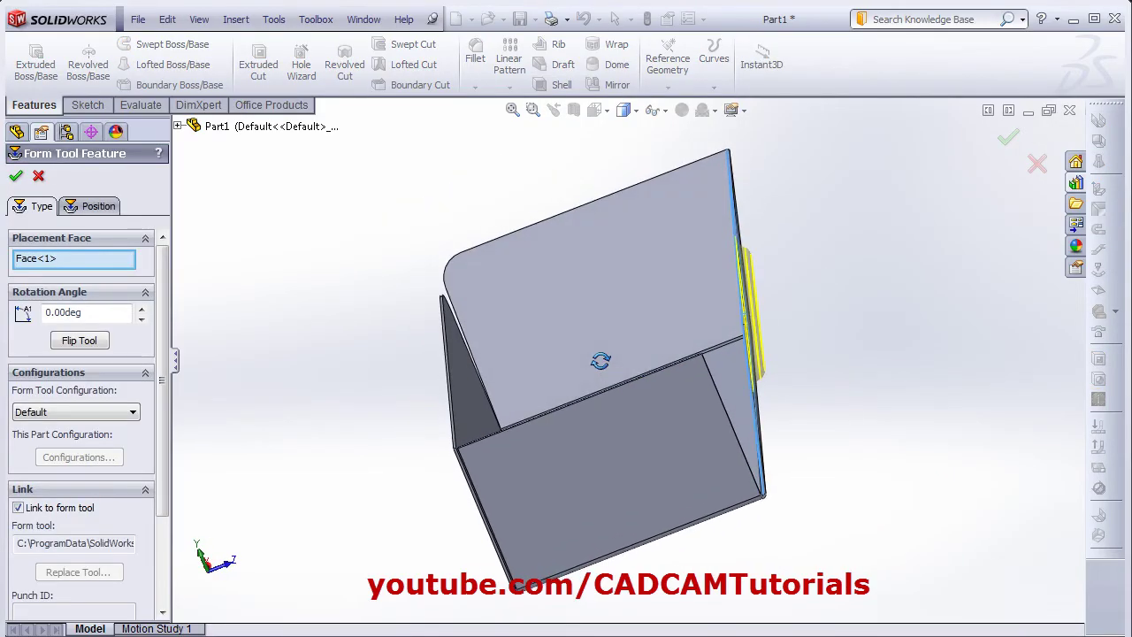
Flip the circular emboss tool to the opposite side of the flange and back to compare its forming directions
{"action": "scroll", "coordinate": [741, 349], "scroll_direction": "down", "scroll_amount": 5}
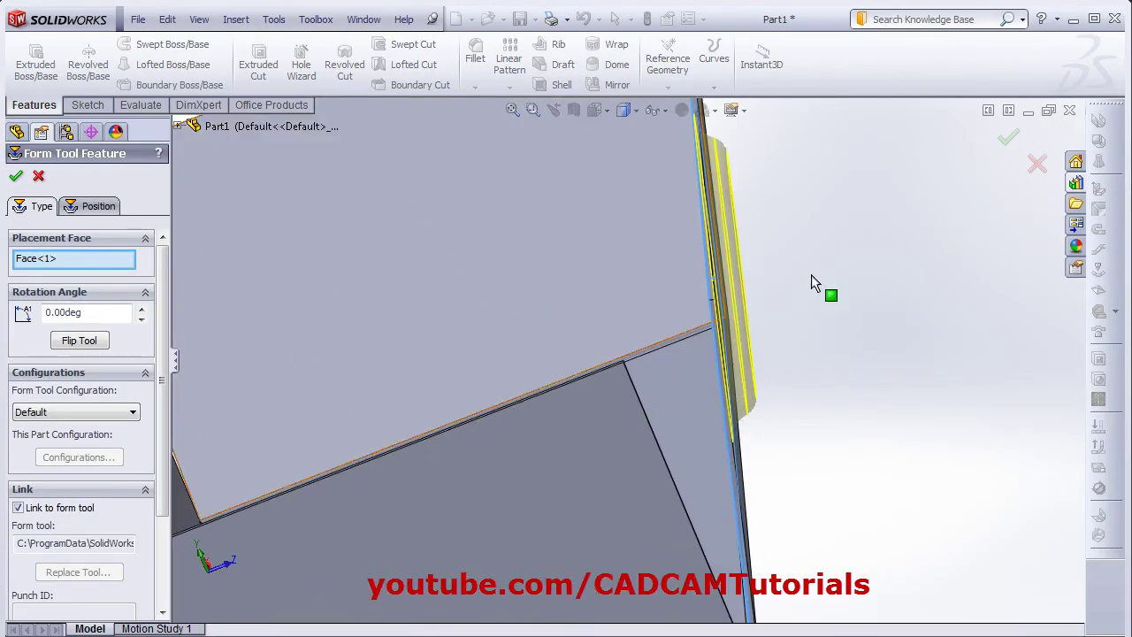
{"action": "left_click", "coordinate": [77, 343]}
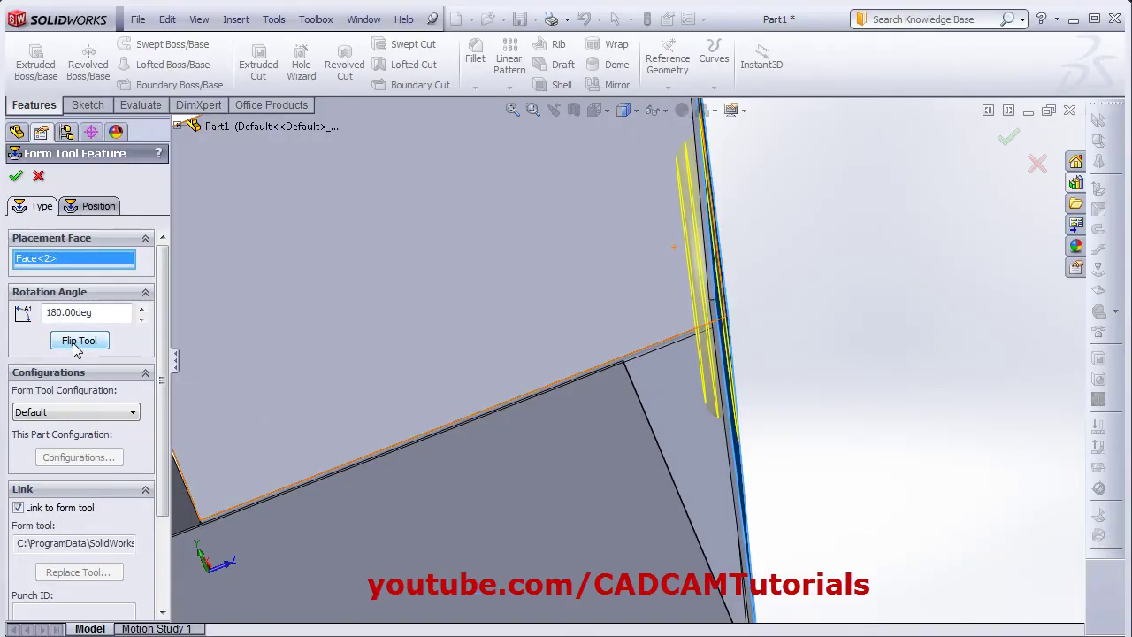
{"action": "left_click", "coordinate": [77, 343]}
{"action": "left_click", "coordinate": [77, 344]}
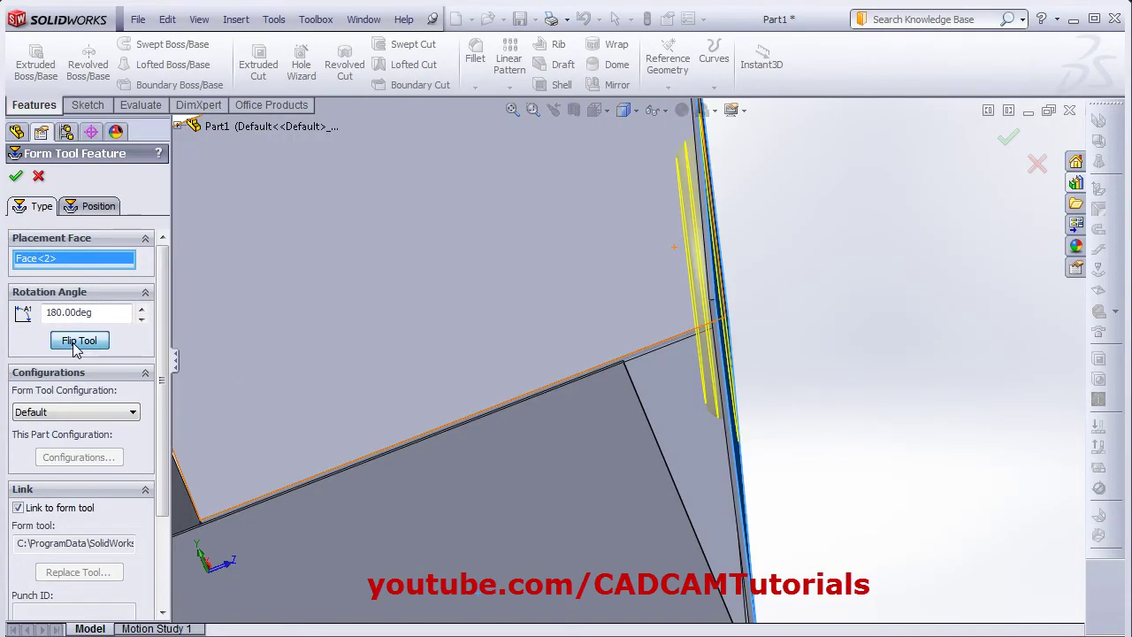
{"action": "left_click", "coordinate": [77, 343]}
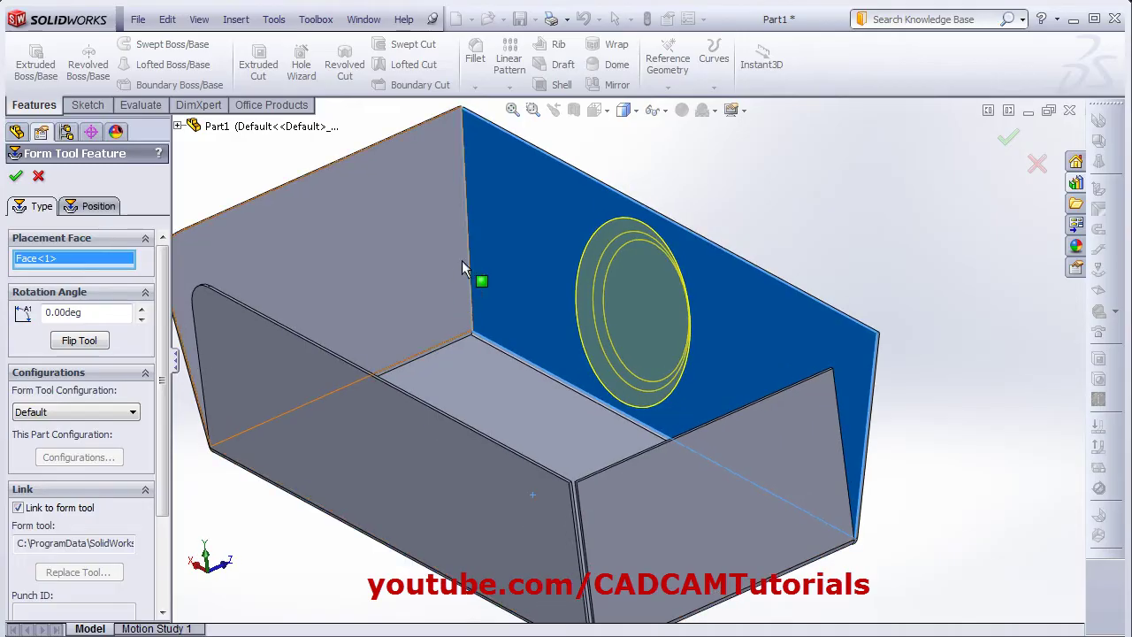
Position the emboss center point 30 mm from the upper edge of the back flange
{"action": "scroll", "coordinate": [453, 279], "scroll_direction": "up", "scroll_amount": 3}
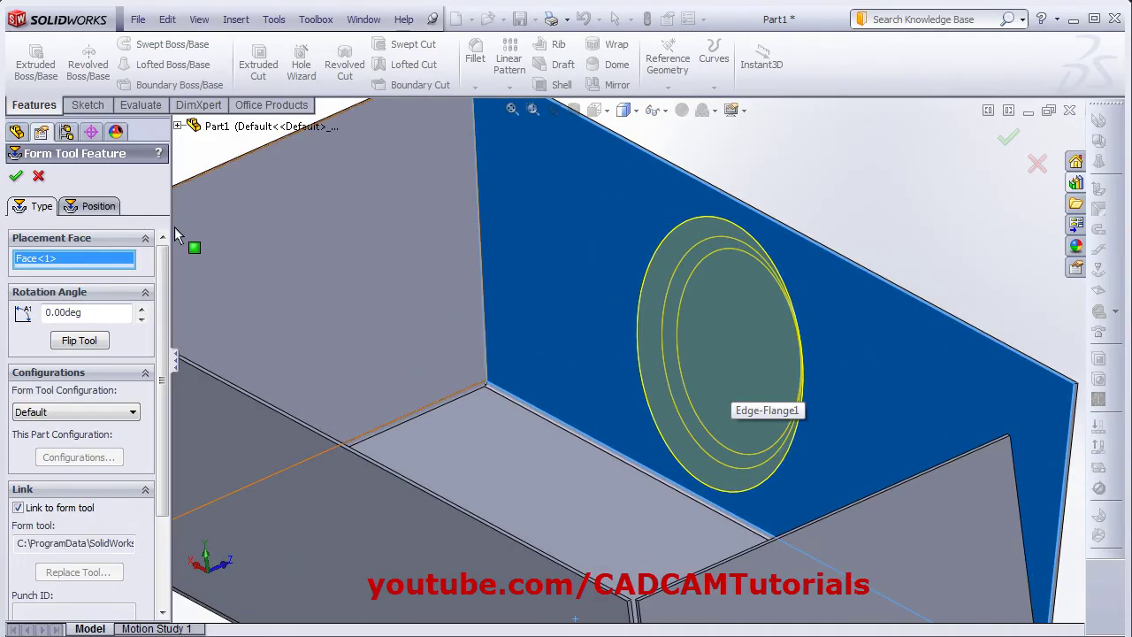
{"action": "left_click", "coordinate": [90, 209]}
{"action": "key", "text": "f"}
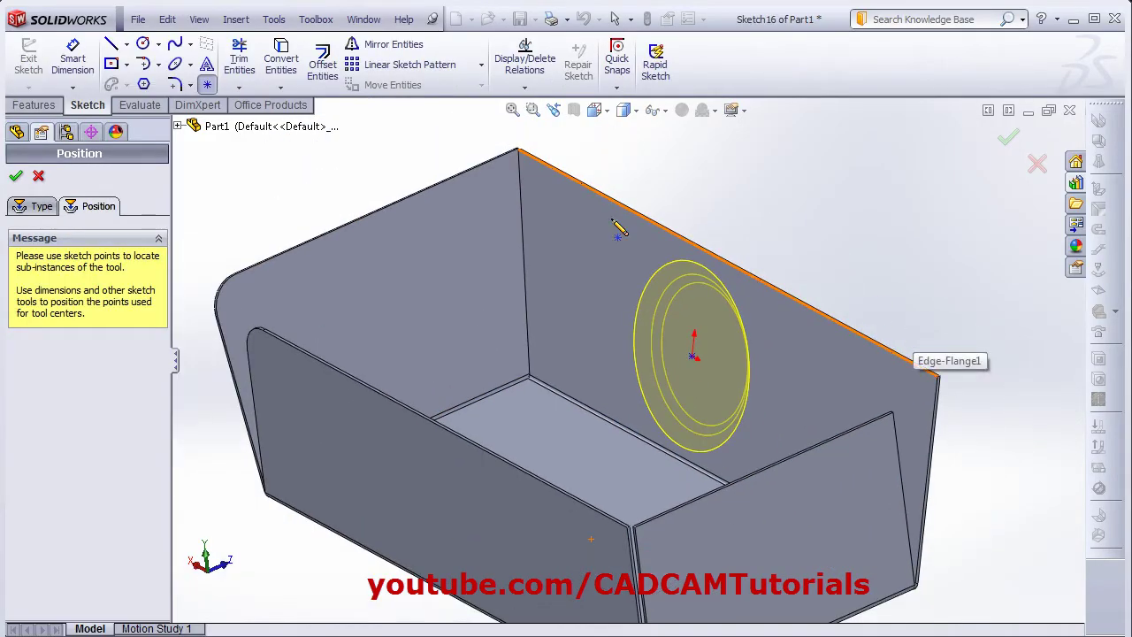
{"action": "left_click", "coordinate": [73, 58]}
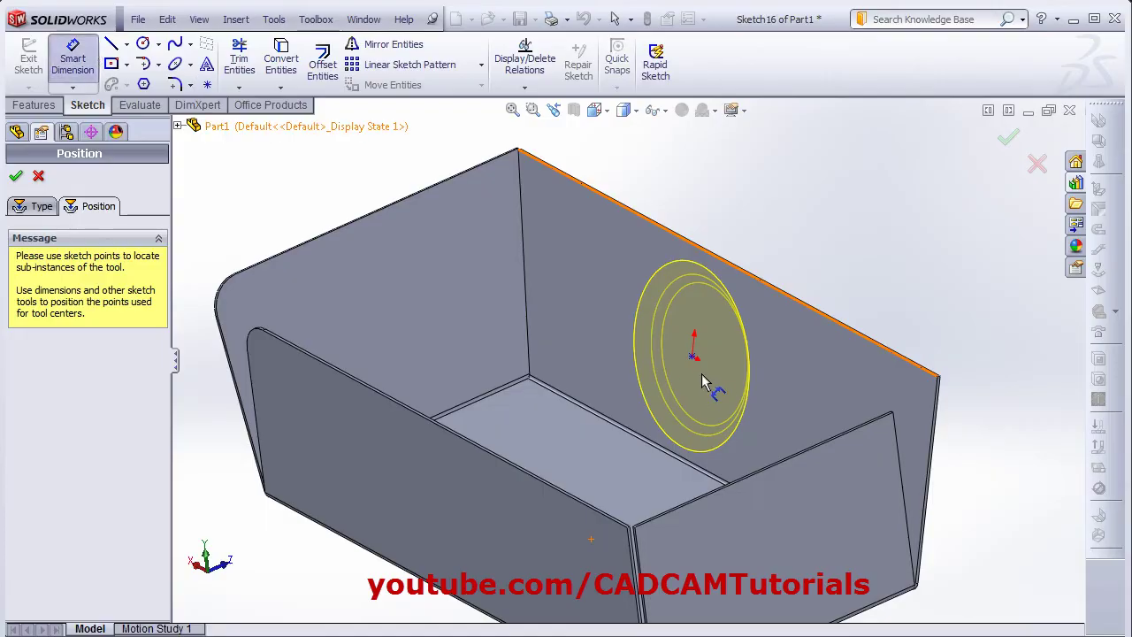
{"action": "left_click", "coordinate": [692, 357]}
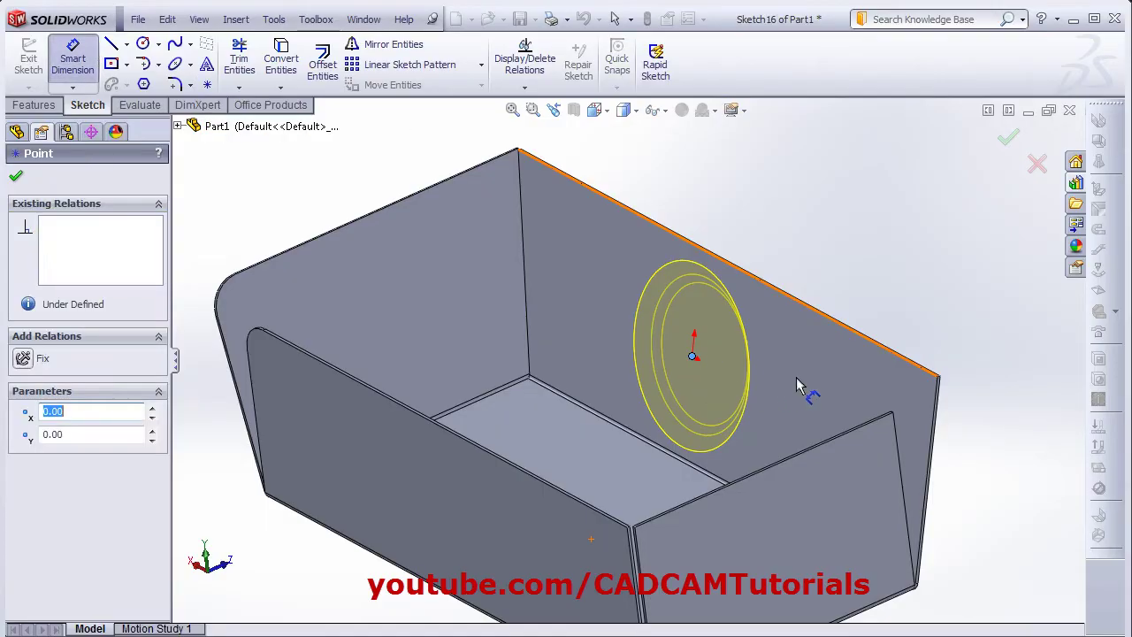
{"action": "left_click", "coordinate": [802, 311]}
{"action": "left_click", "coordinate": [852, 259]}
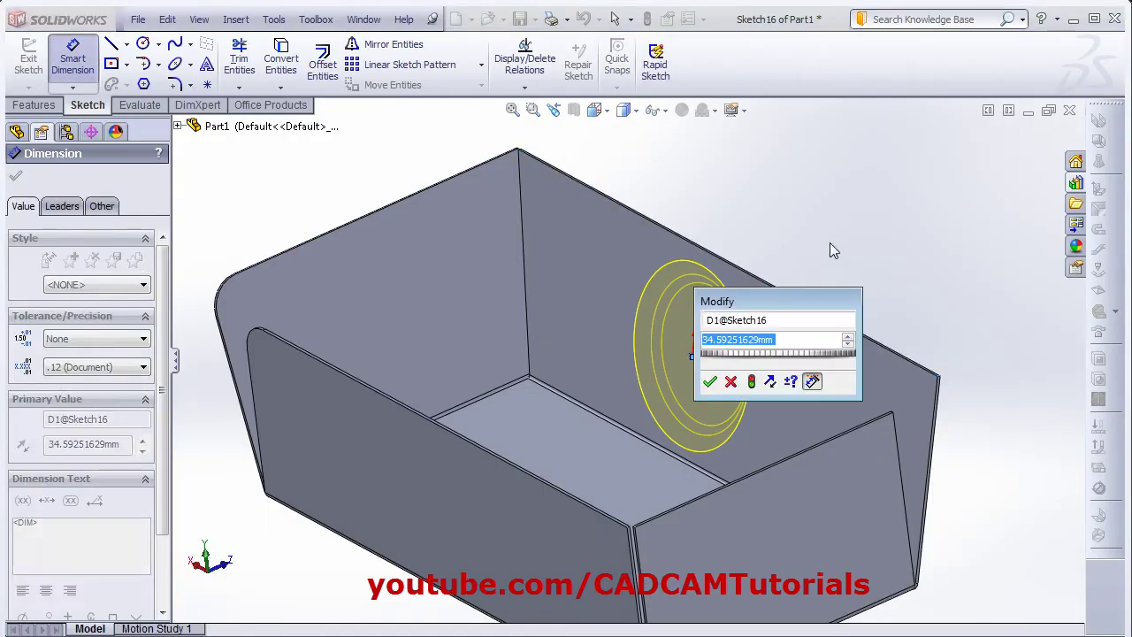
{"action": "type", "text": "30"}
{"action": "key", "text": "Return"}
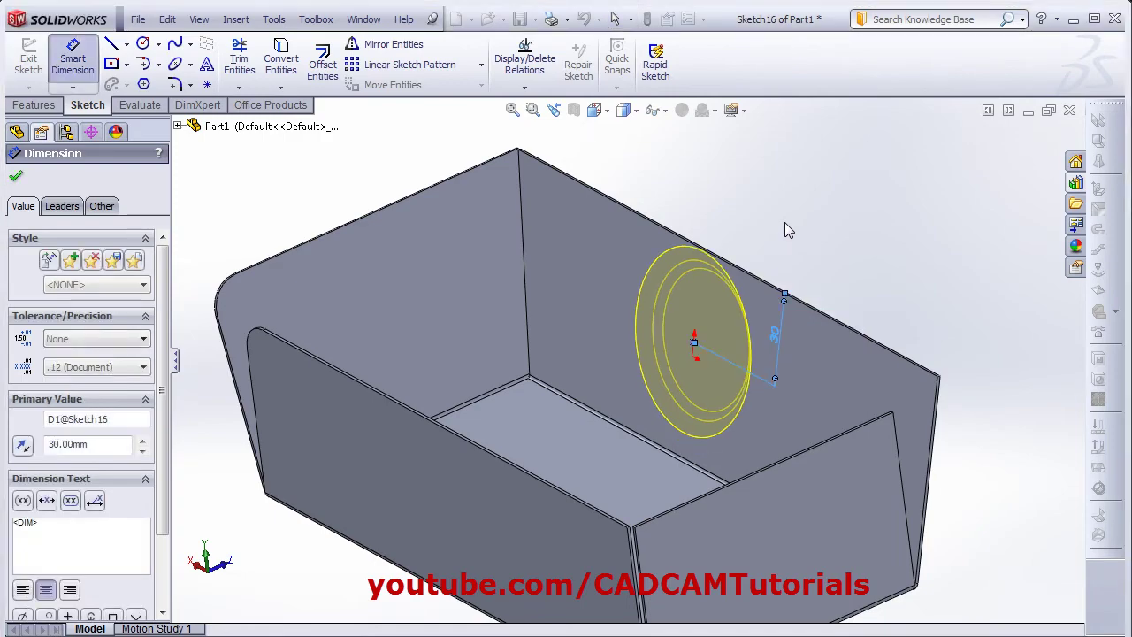
Dimension the emboss center point 80 mm from the flange's vertical corner edge
{"action": "left_click", "coordinate": [522, 237]}
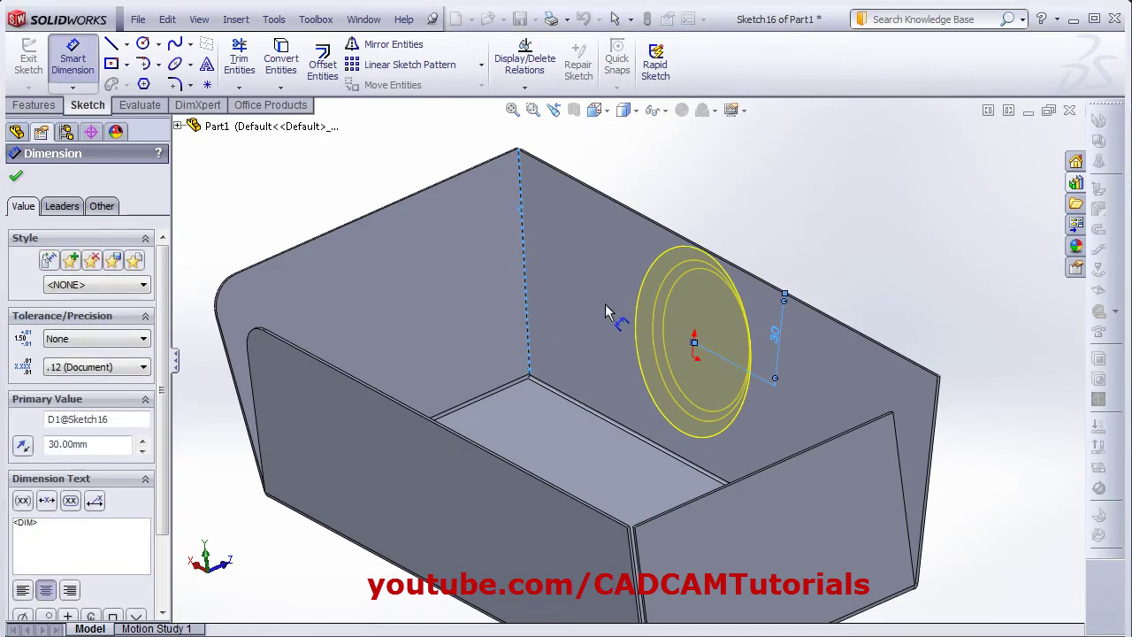
{"action": "left_click", "coordinate": [694, 344]}
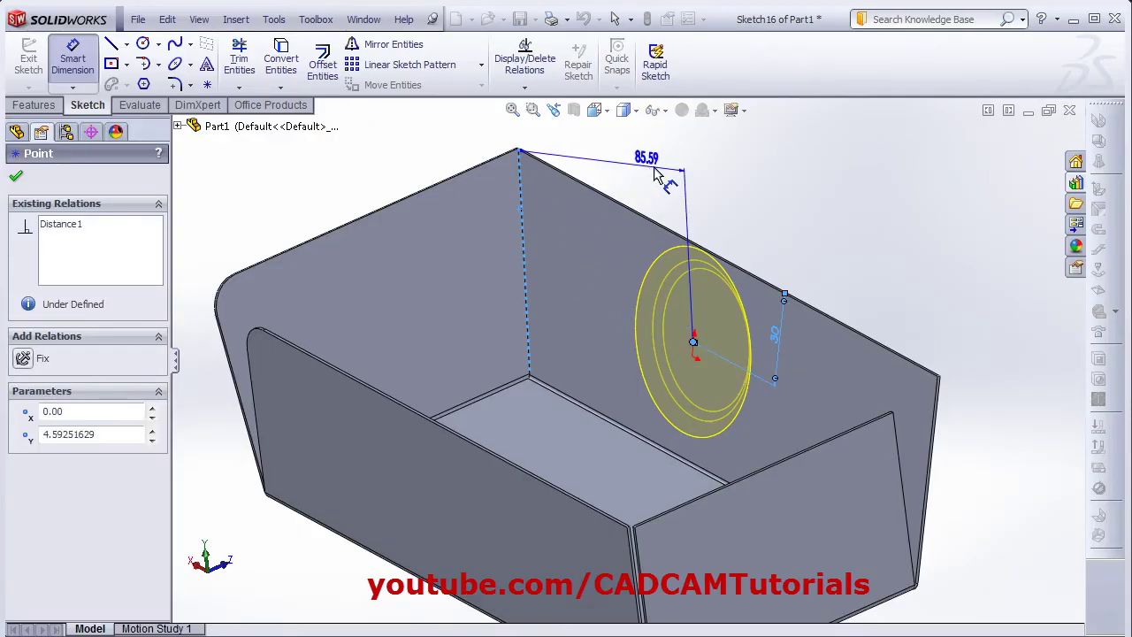
{"action": "left_click", "coordinate": [660, 167]}
{"action": "type", "text": "80"}
{"action": "key", "text": "Return"}
Accept the circular emboss, check it in the flat pattern, and return the part to the folded state
{"action": "middle_click_drag", "start_coordinate": [750, 352], "coordinate": [619, 416]}
{"action": "left_click", "coordinate": [16, 179]}
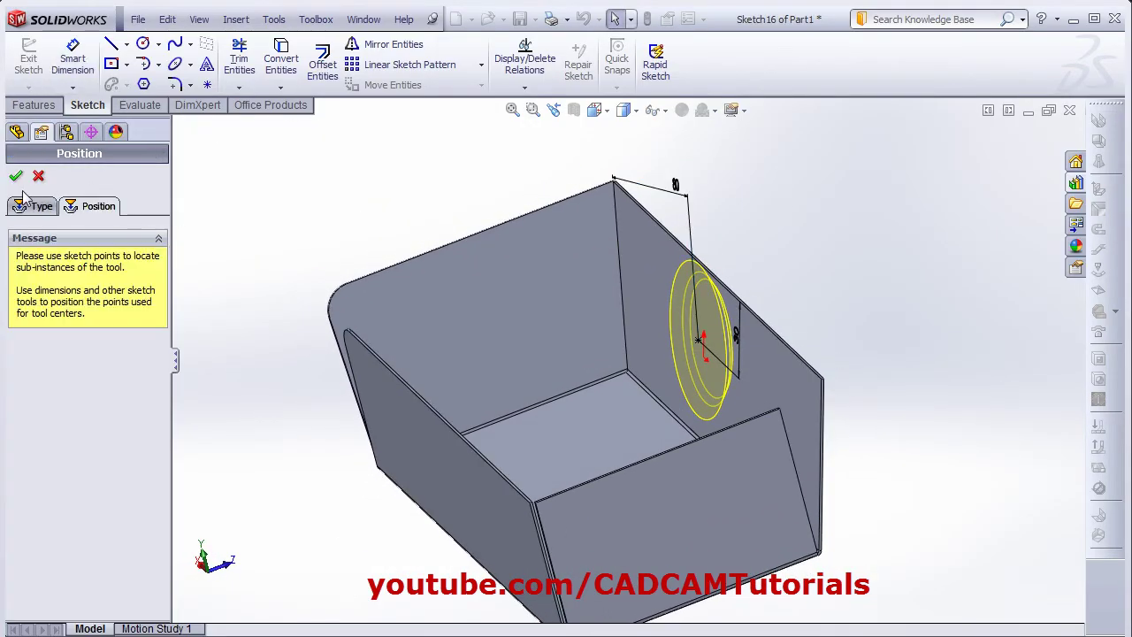
{"action": "left_click", "coordinate": [35, 206]}
{"action": "middle_click_drag", "start_coordinate": [655, 372], "coordinate": [611, 404]}
{"action": "left_click", "coordinate": [15, 178]}
{"action": "middle_click_drag", "start_coordinate": [756, 315], "coordinate": [636, 303]}
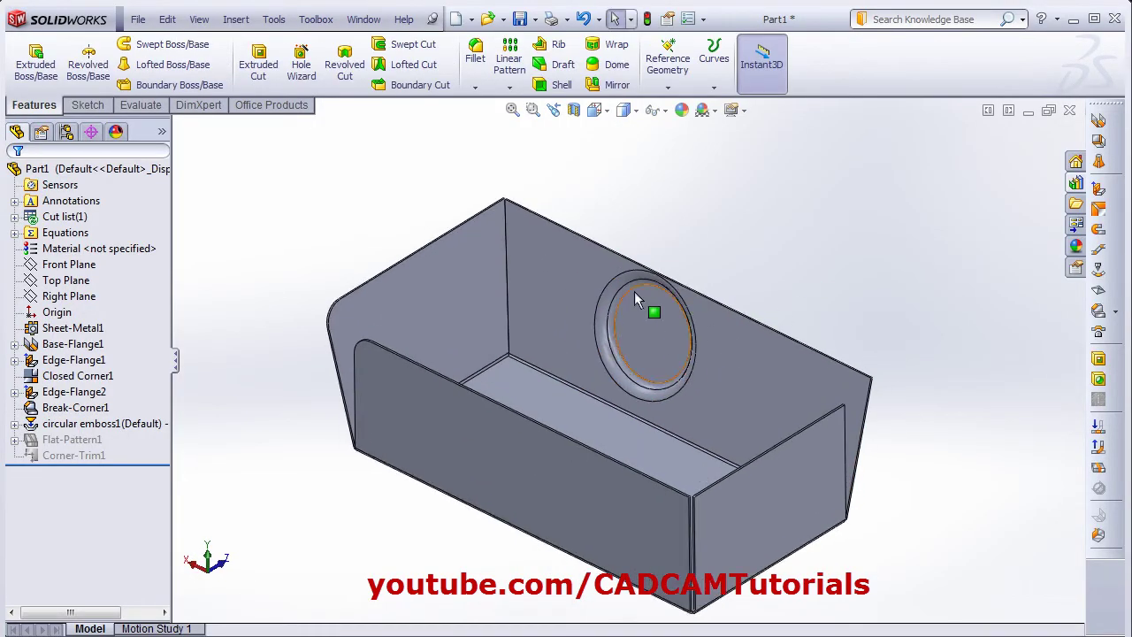
{"action": "left_click", "coordinate": [1098, 470]}
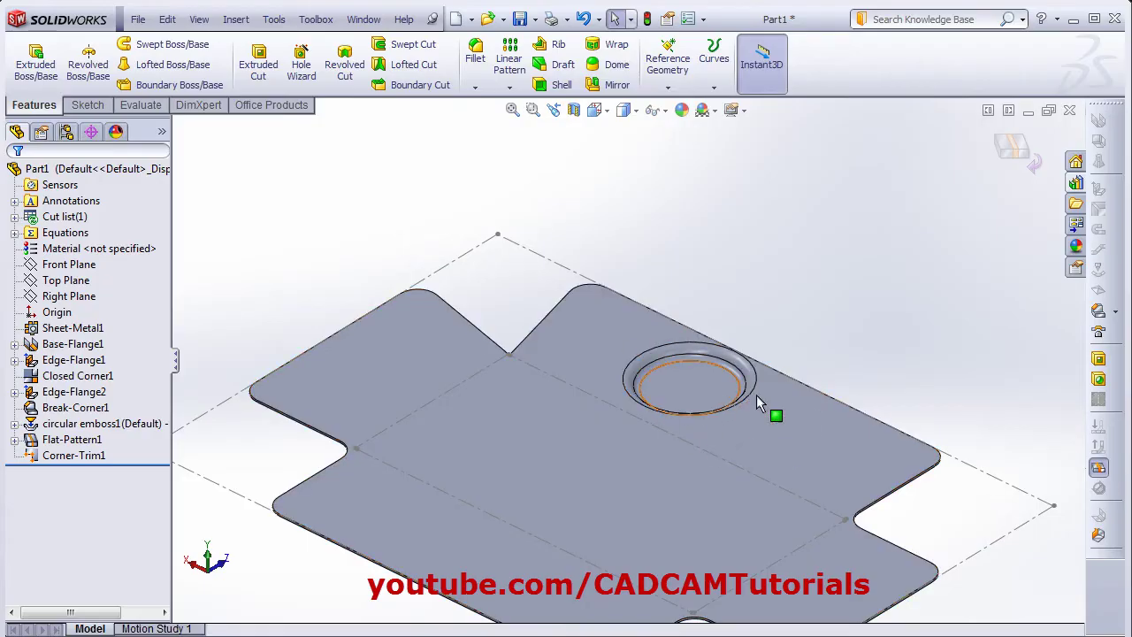
{"action": "left_click", "coordinate": [1099, 470]}
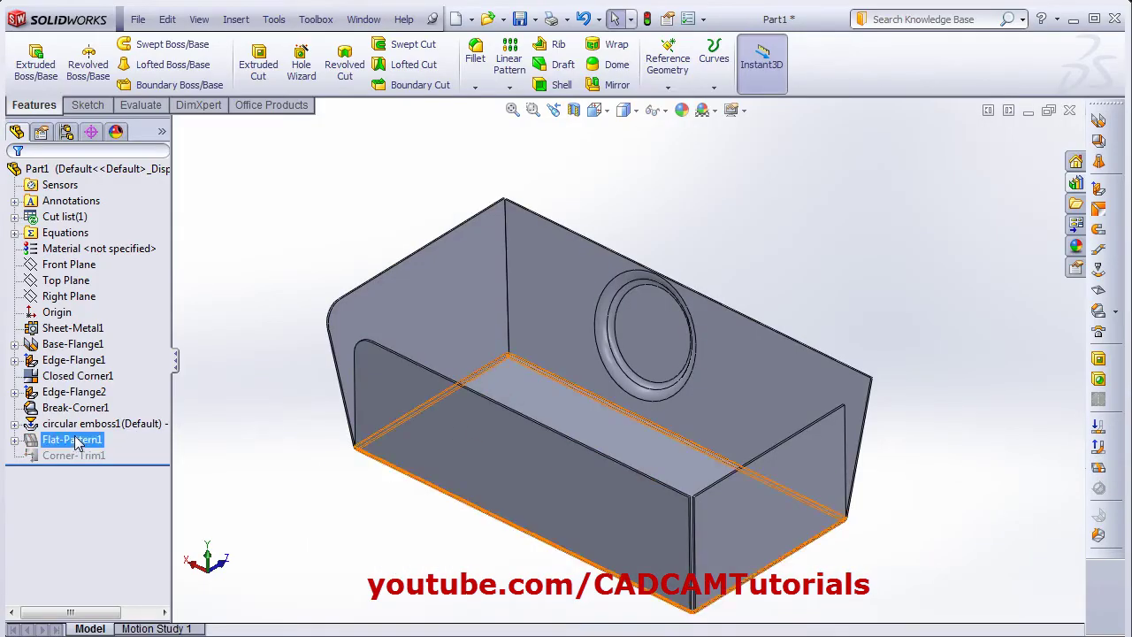
Edit the circular emboss to override the document's flat pattern visibility settings and turn off Show punch
{"action": "left_click", "coordinate": [33, 425]}
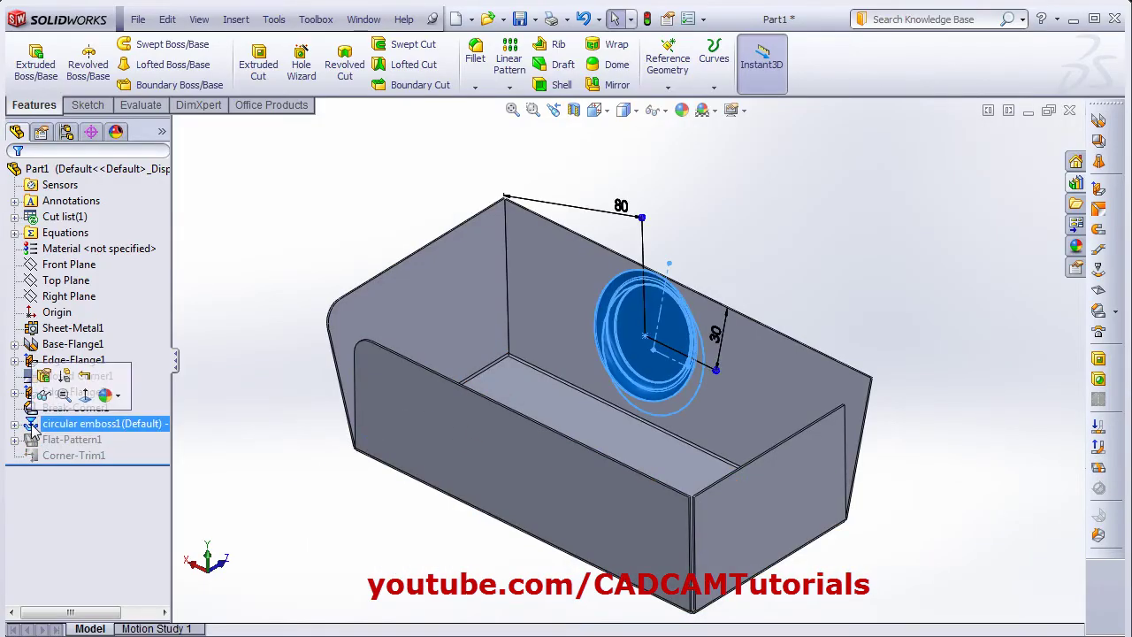
{"action": "left_click", "coordinate": [46, 379]}
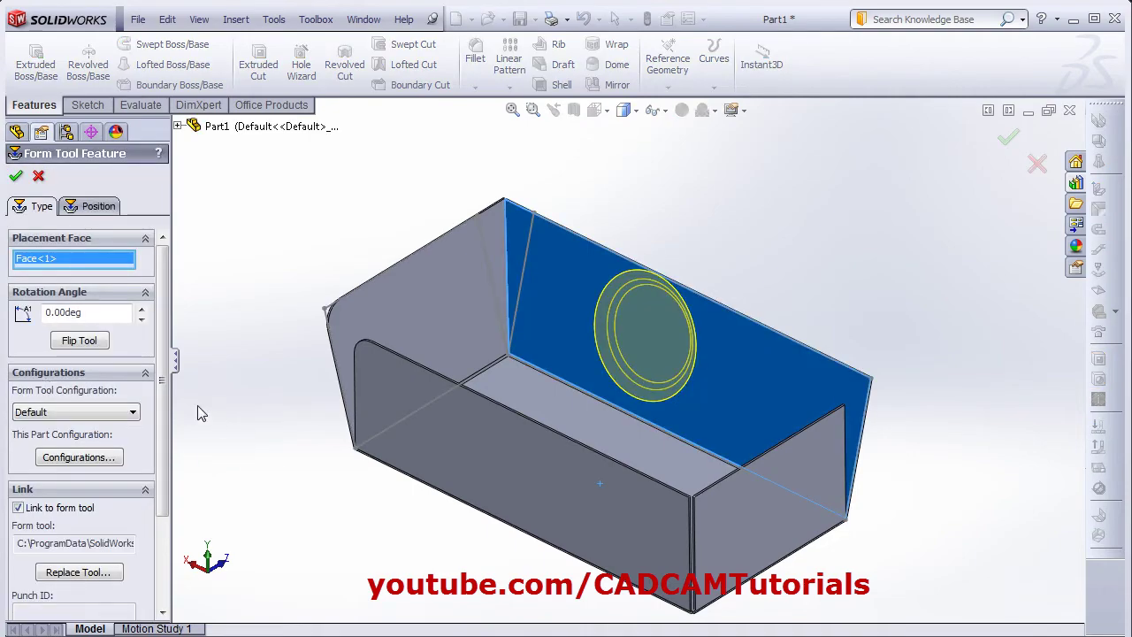
{"action": "scroll", "coordinate": [60, 548], "scroll_direction": "down", "scroll_amount": 3}
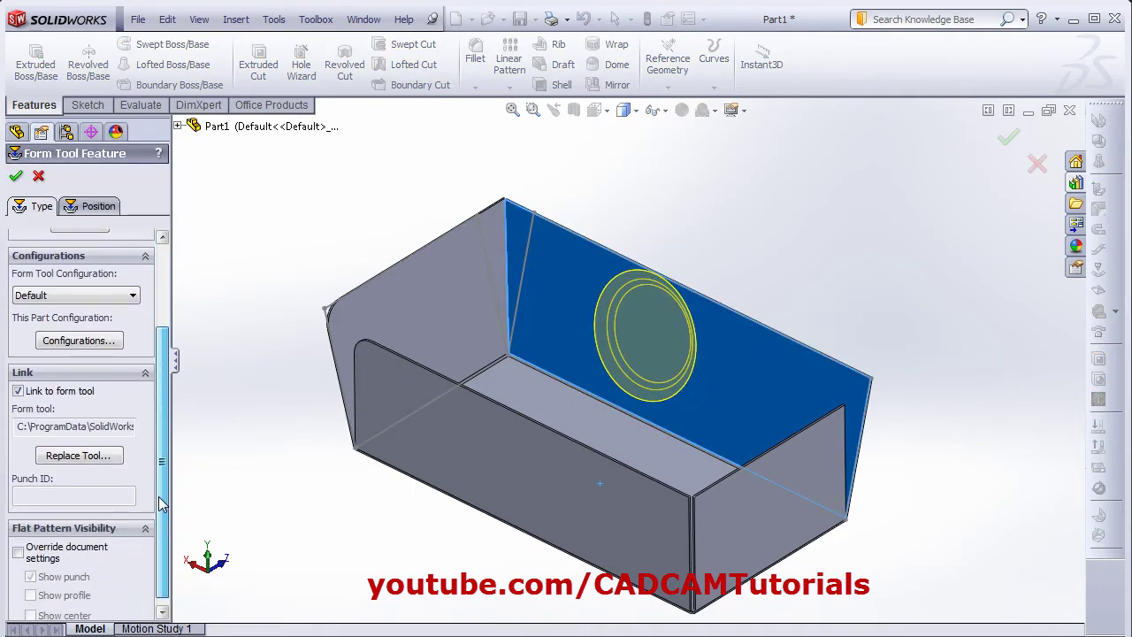
{"action": "left_click", "coordinate": [18, 545]}
{"action": "left_click", "coordinate": [31, 567]}
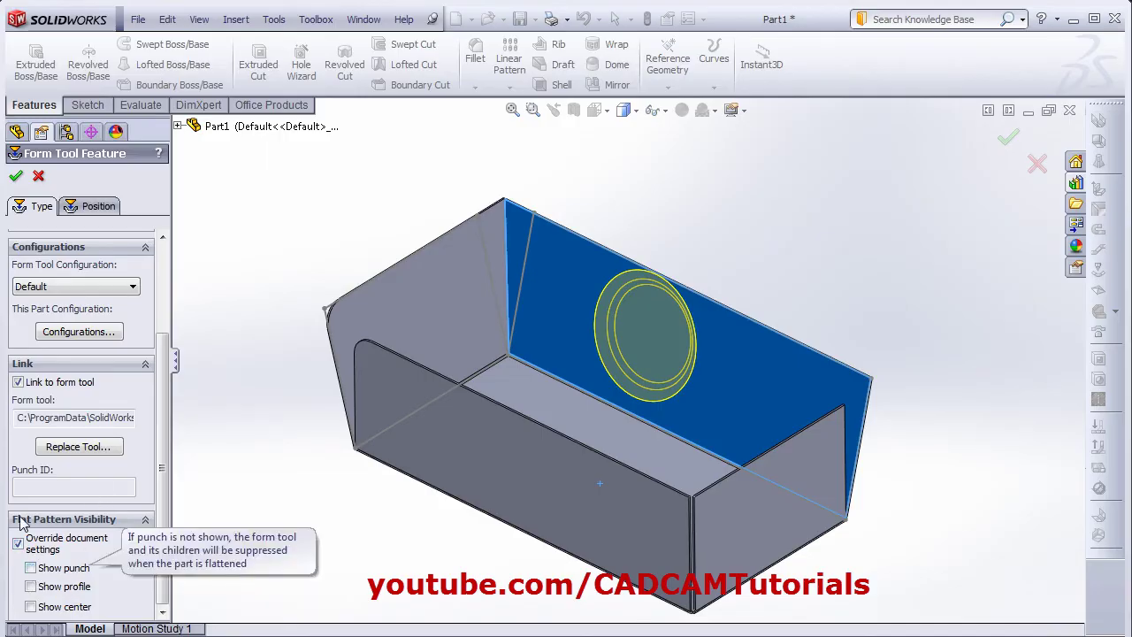
{"action": "left_click", "coordinate": [19, 176]}
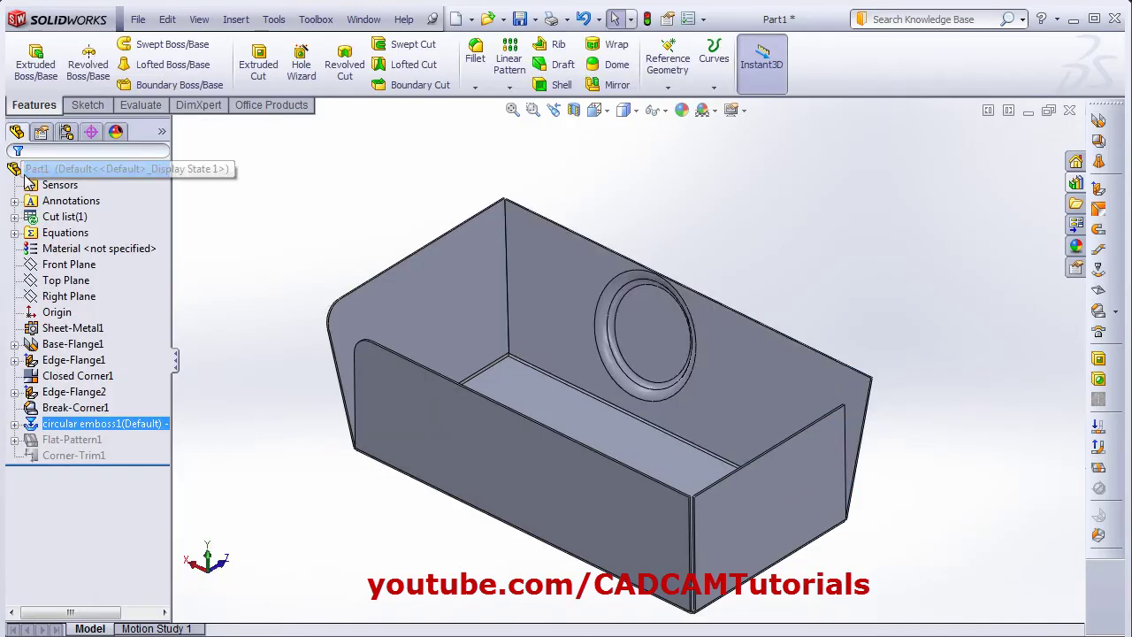
Flatten the part to check the emboss's flat pattern visibility, and fold it again
{"action": "left_click", "coordinate": [1100, 471]}
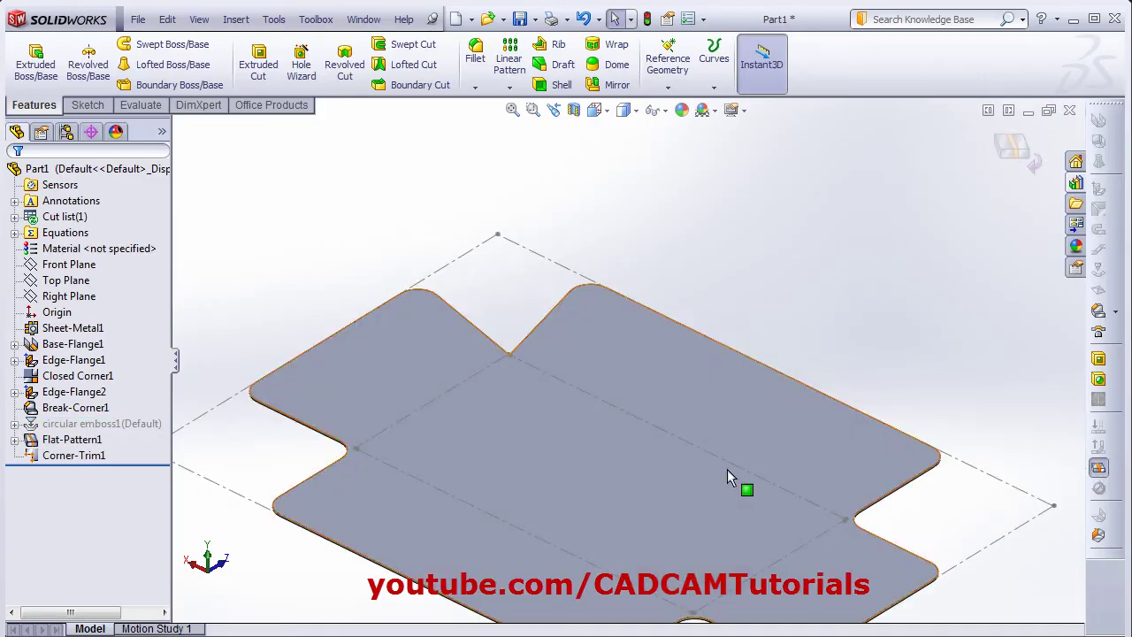
{"action": "left_click", "coordinate": [512, 110]}
{"action": "left_click", "coordinate": [1099, 472]}
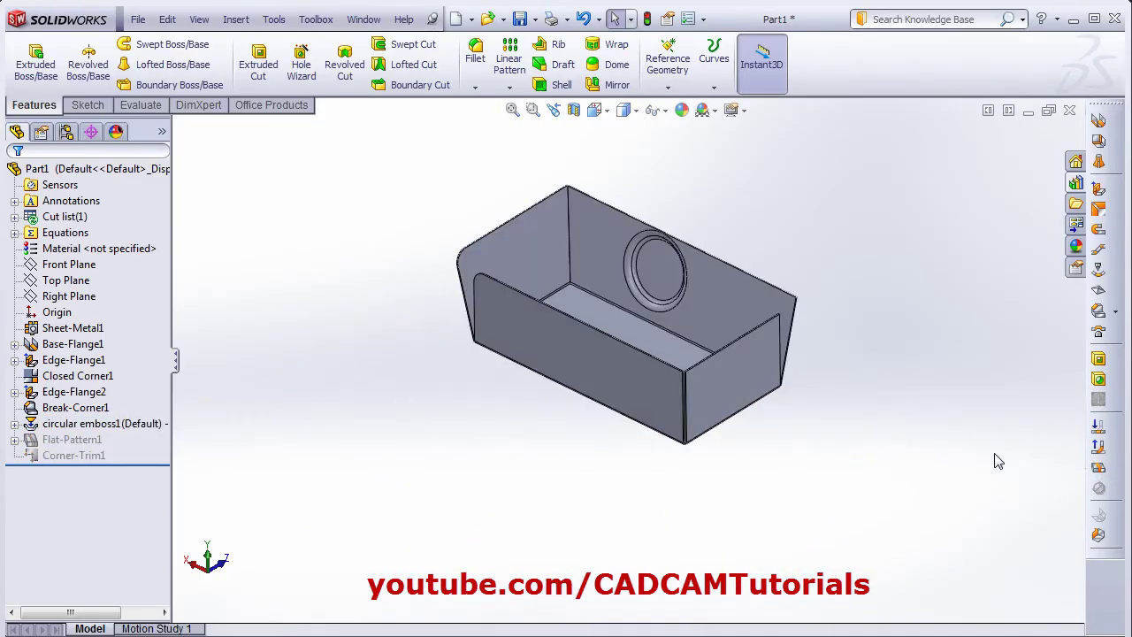
Enable Show profile and Show center for the circular emboss, check the flat pattern, and refold the part
{"action": "left_click", "coordinate": [43, 425]}
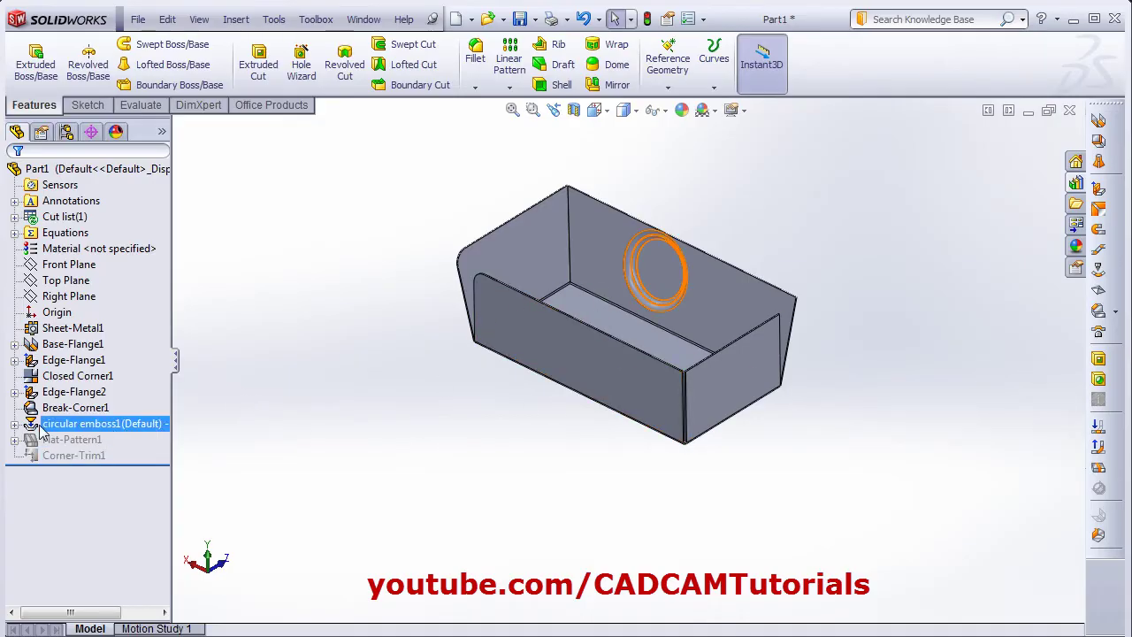
{"action": "left_click", "coordinate": [53, 407], "text": "ctrl"}
{"action": "left_click_drag", "start_coordinate": [167, 374], "coordinate": [175, 553]}
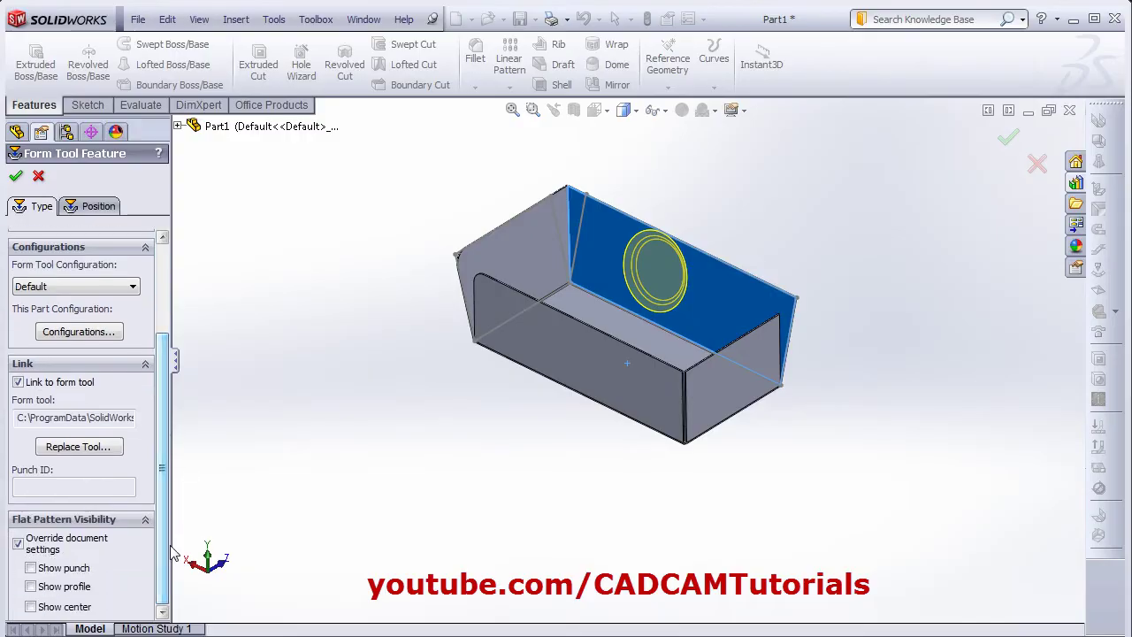
{"action": "left_click", "coordinate": [32, 607]}
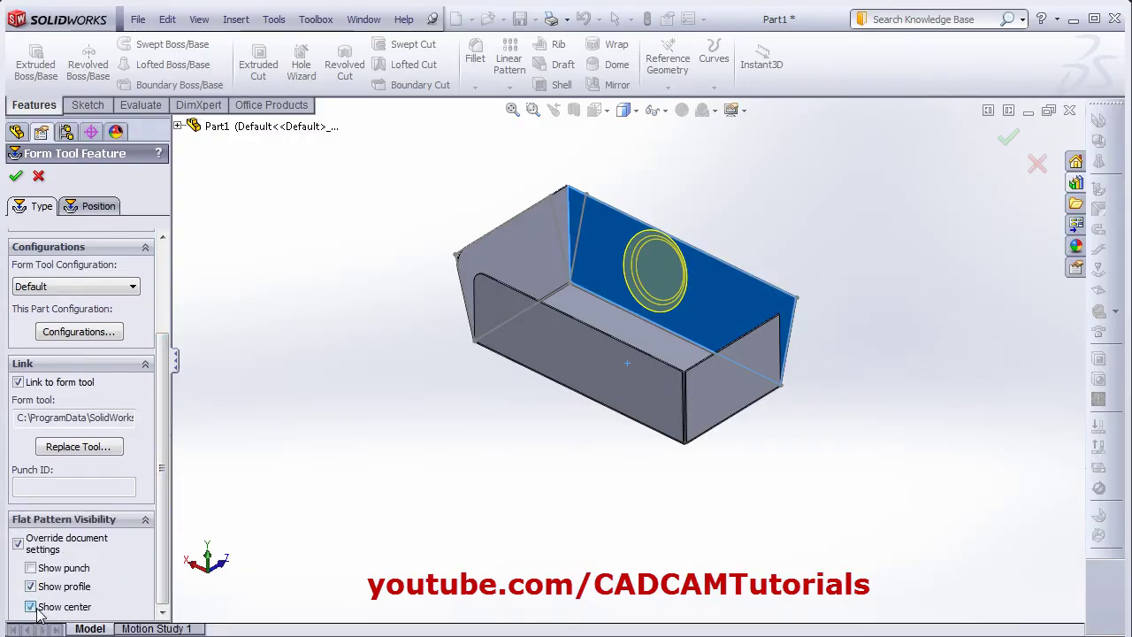
{"action": "left_click", "coordinate": [18, 177]}
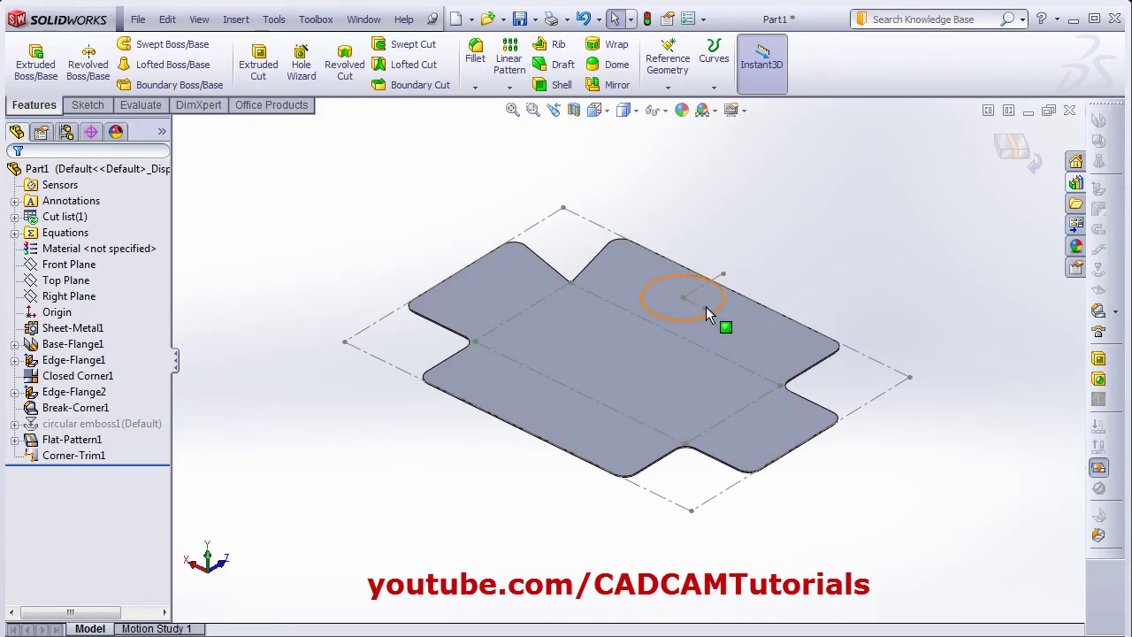
{"action": "left_click", "coordinate": [1098, 469]}
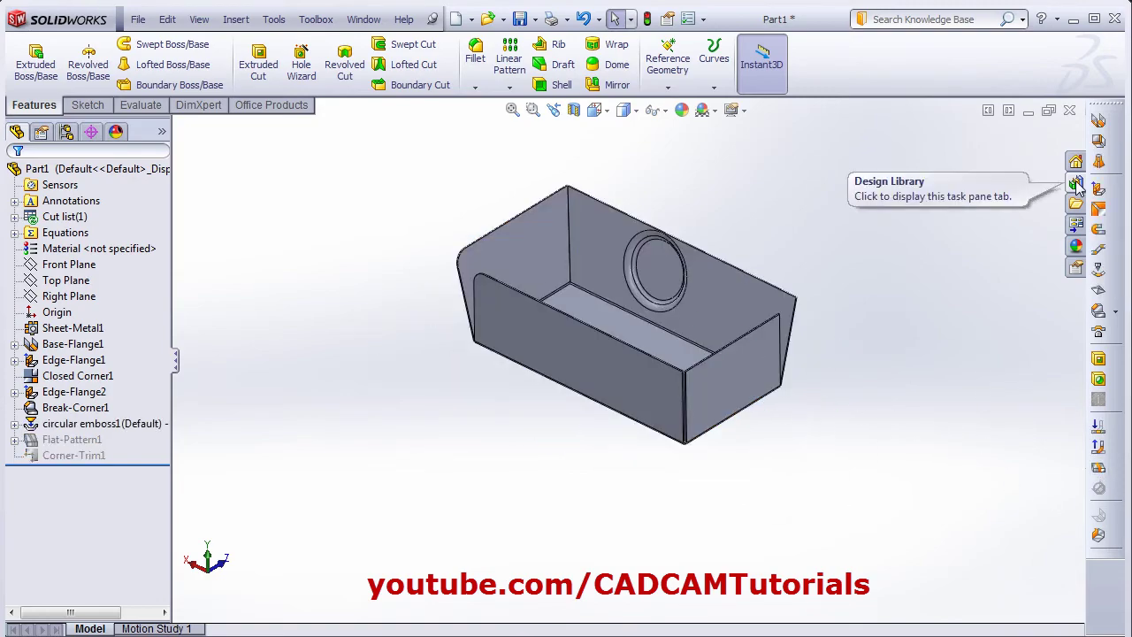
Place the louver forming tool from the Design Library onto the outer face of the long front flange
{"action": "left_click", "coordinate": [1076, 183]}
{"action": "left_click", "coordinate": [906, 236]}
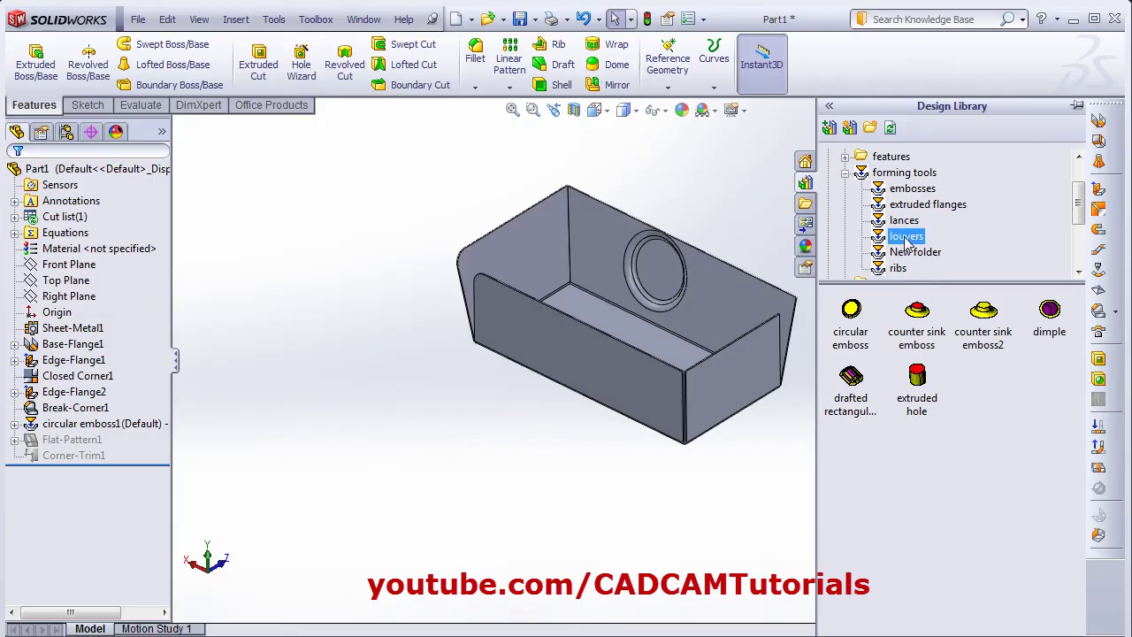
{"action": "left_click", "coordinate": [845, 327]}
{"action": "left_click_drag", "start_coordinate": [845, 327], "coordinate": [589, 381]}
{"action": "scroll", "coordinate": [575, 354], "scroll_direction": "down", "scroll_amount": 5}
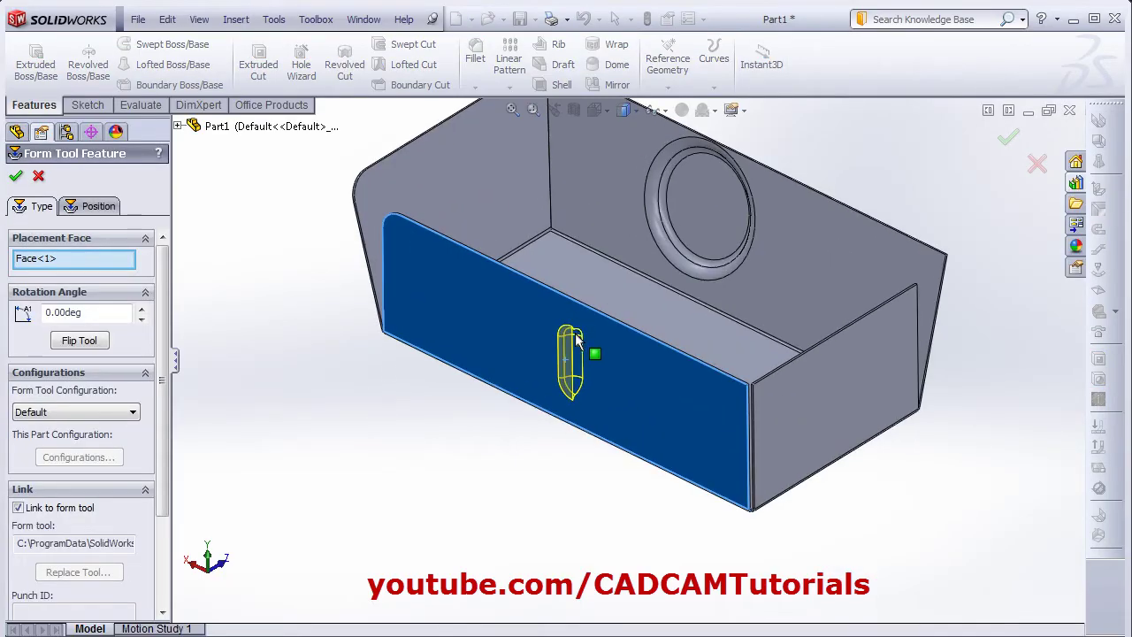
Set the louver's rotation angle to 90 degrees, flip the tool, and accept it on the long front flange
{"action": "left_click_drag", "start_coordinate": [91, 314], "coordinate": [11, 311]}
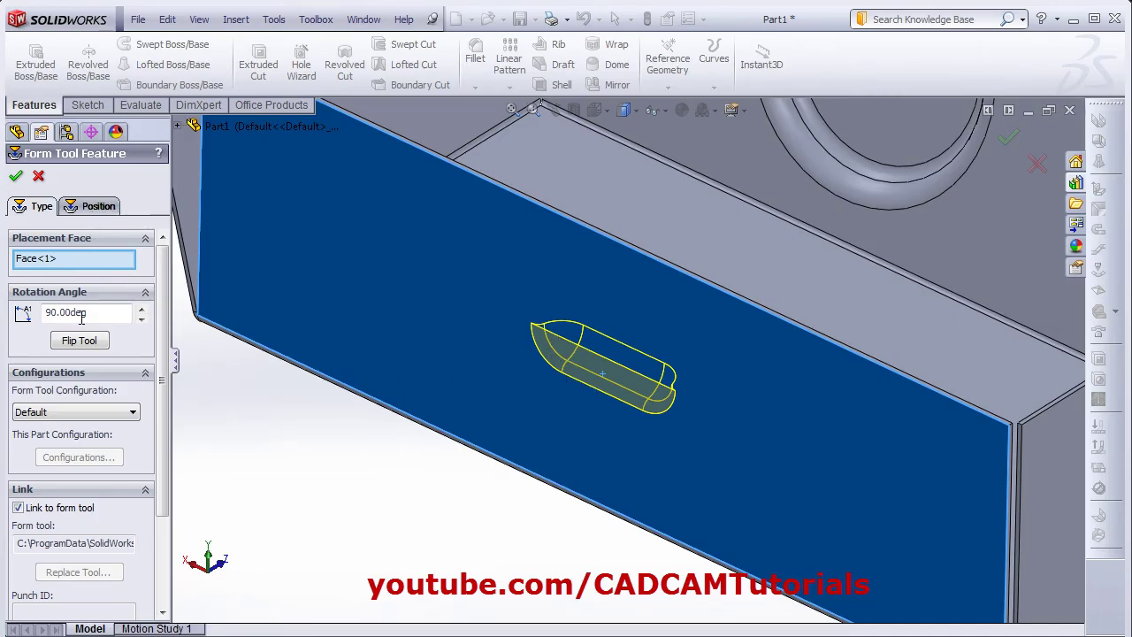
{"action": "left_click", "coordinate": [78, 345]}
{"action": "left_click", "coordinate": [77, 345]}
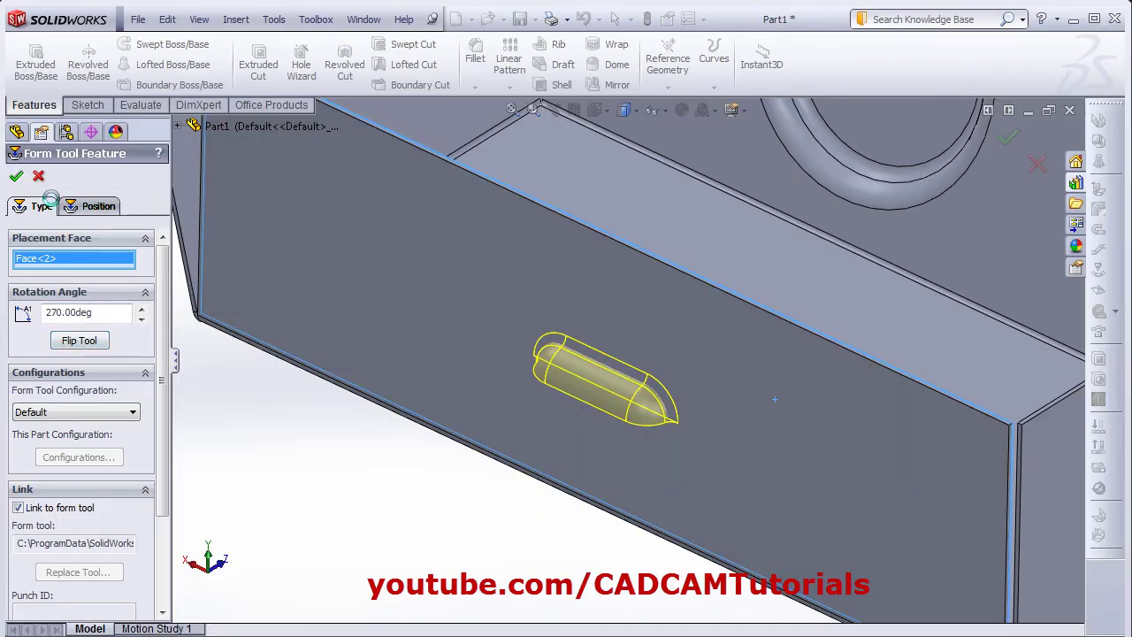
{"action": "middle_click_drag", "start_coordinate": [688, 520], "coordinate": [672, 319]}
{"action": "scroll", "coordinate": [681, 423], "scroll_direction": "up", "scroll_amount": 5}
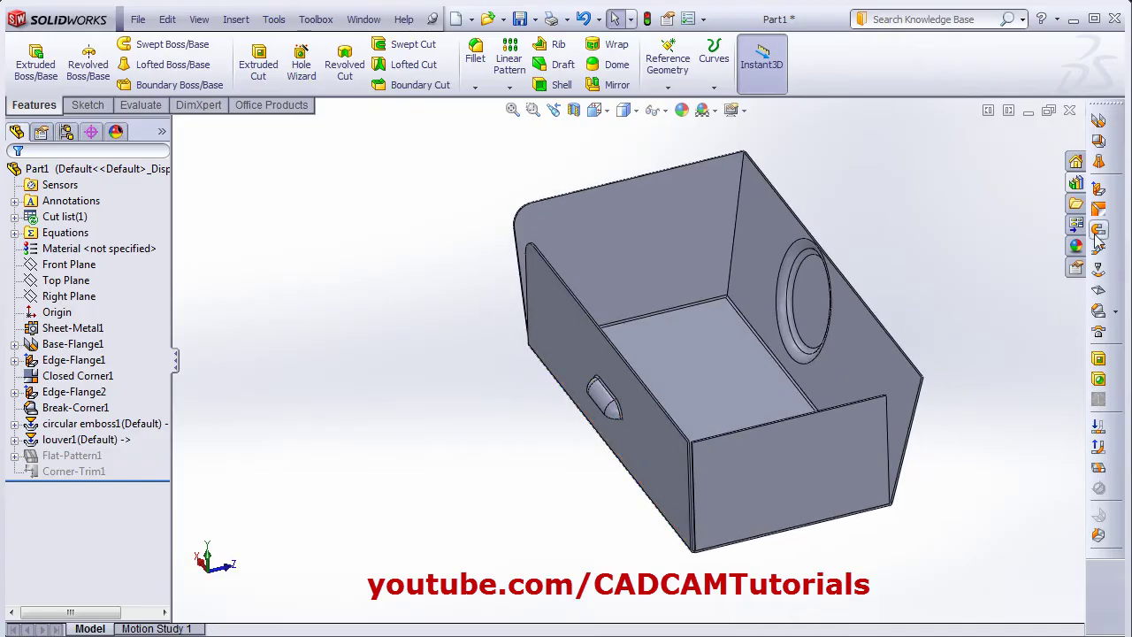
{"action": "middle_click_drag", "start_coordinate": [738, 419], "coordinate": [761, 328]}
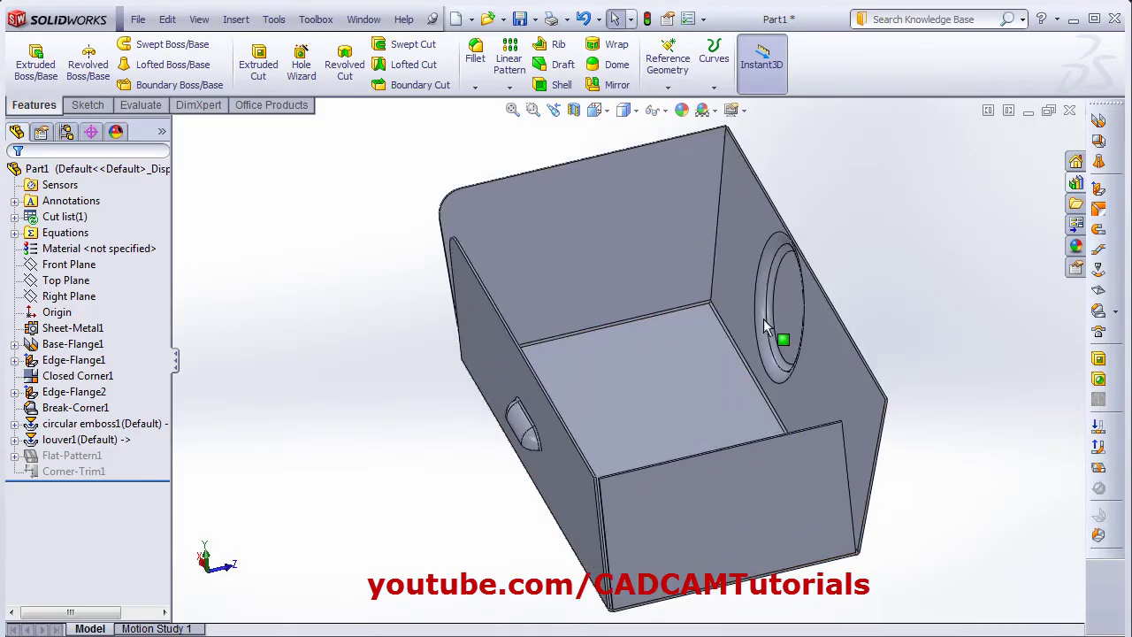
{"action": "middle_click_drag", "start_coordinate": [560, 213], "coordinate": [354, 182]}
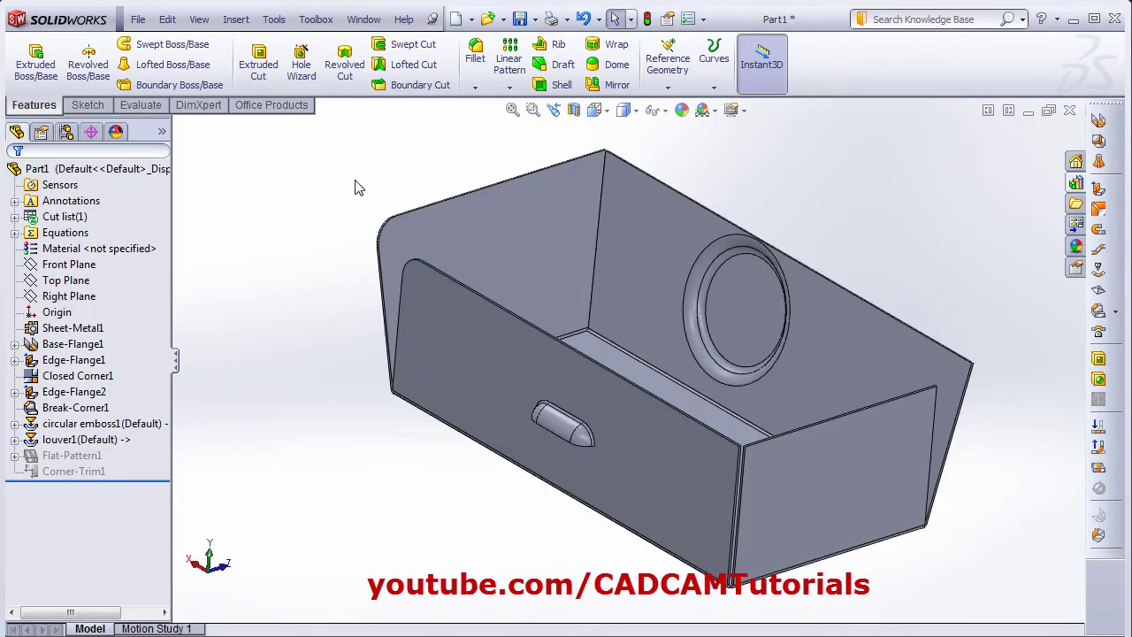
Create a new part and, for an extruded boss, sketch a center rectangle about 174 by 44 mm at the origin on the Top Plane
{"action": "left_click", "coordinate": [456, 20]}
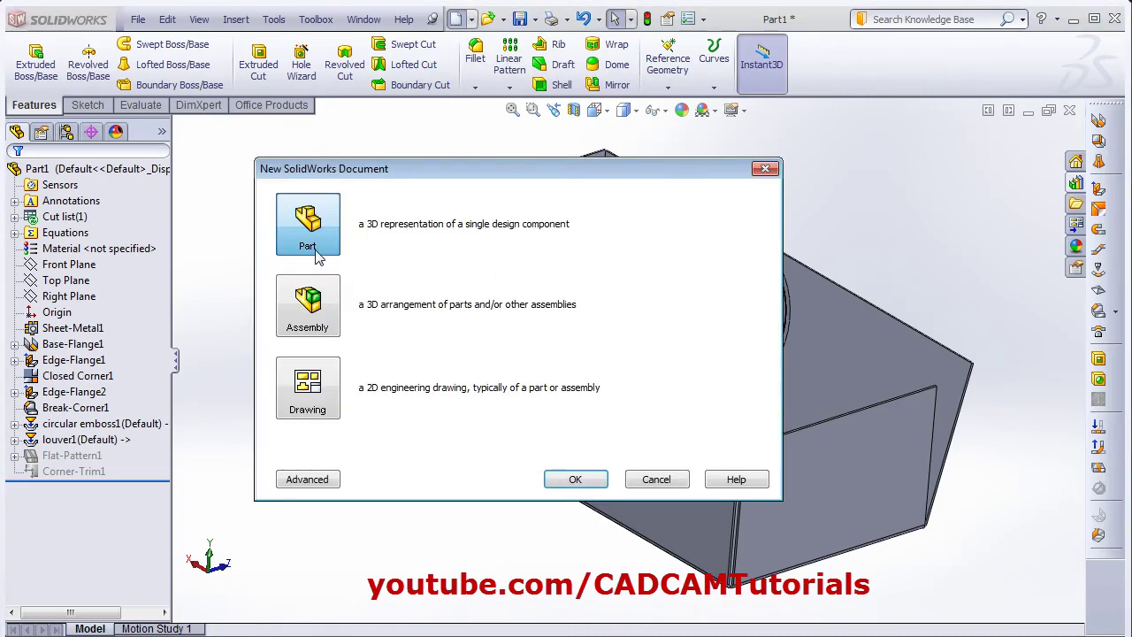
{"action": "left_click", "coordinate": [582, 478]}
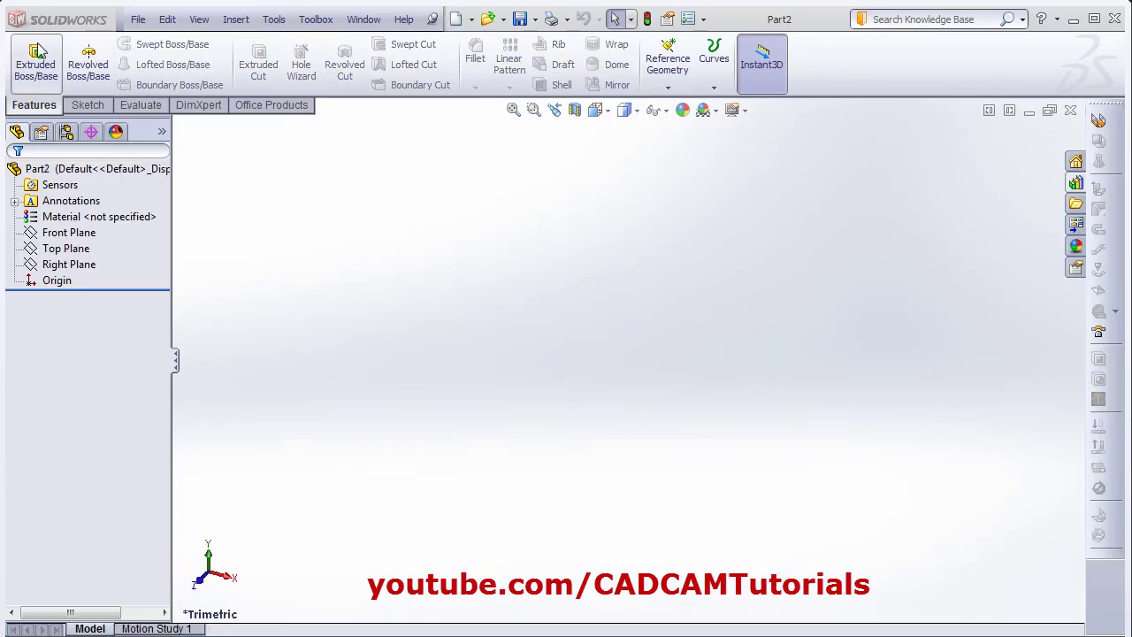
{"action": "left_click", "coordinate": [30, 63]}
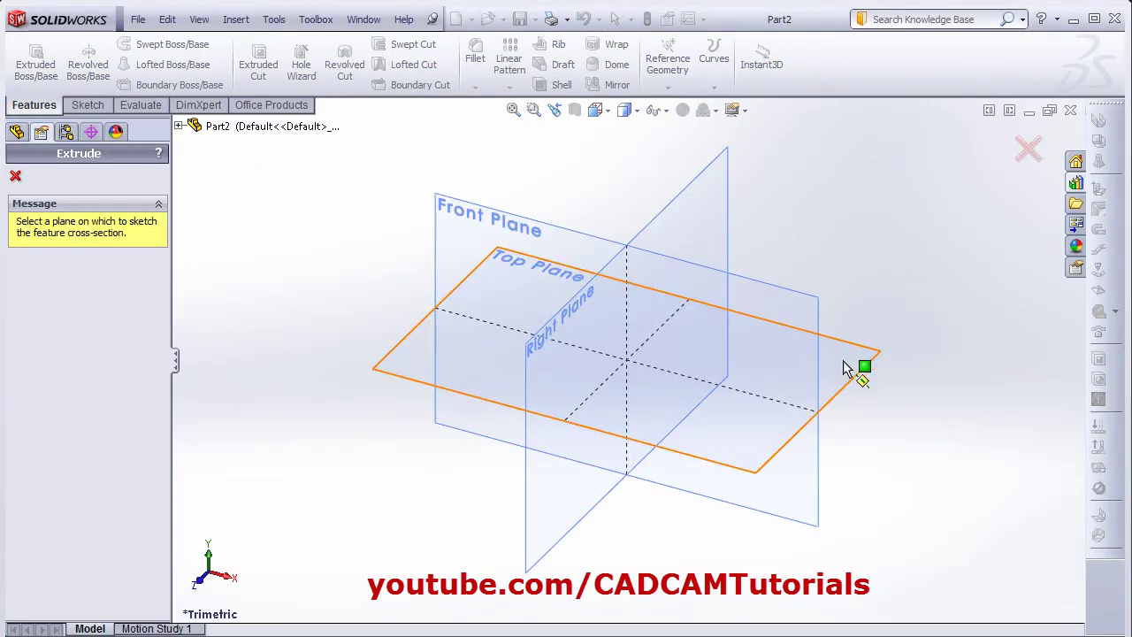
{"action": "left_click", "coordinate": [754, 469]}
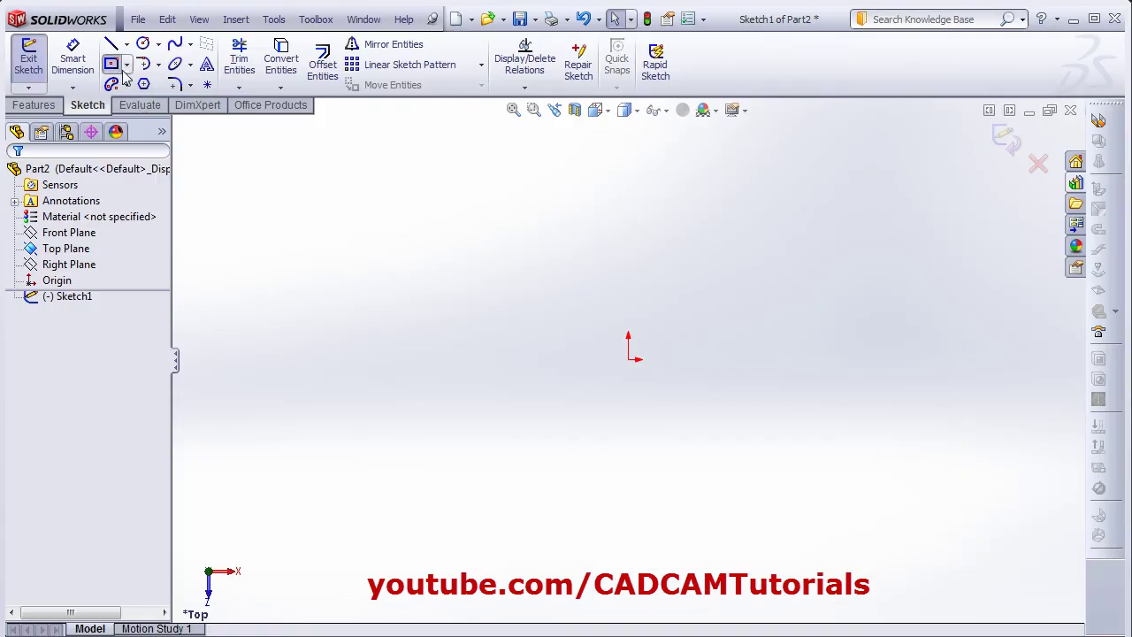
{"action": "left_click", "coordinate": [113, 65]}
{"action": "left_click", "coordinate": [628, 358]}
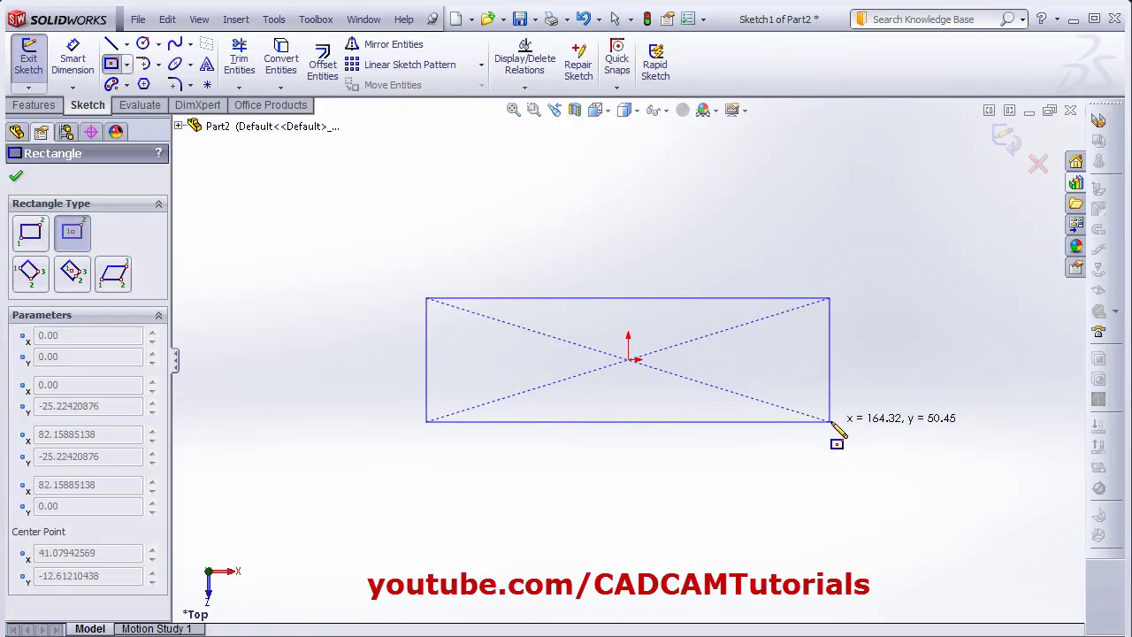
{"action": "left_click", "coordinate": [843, 412]}
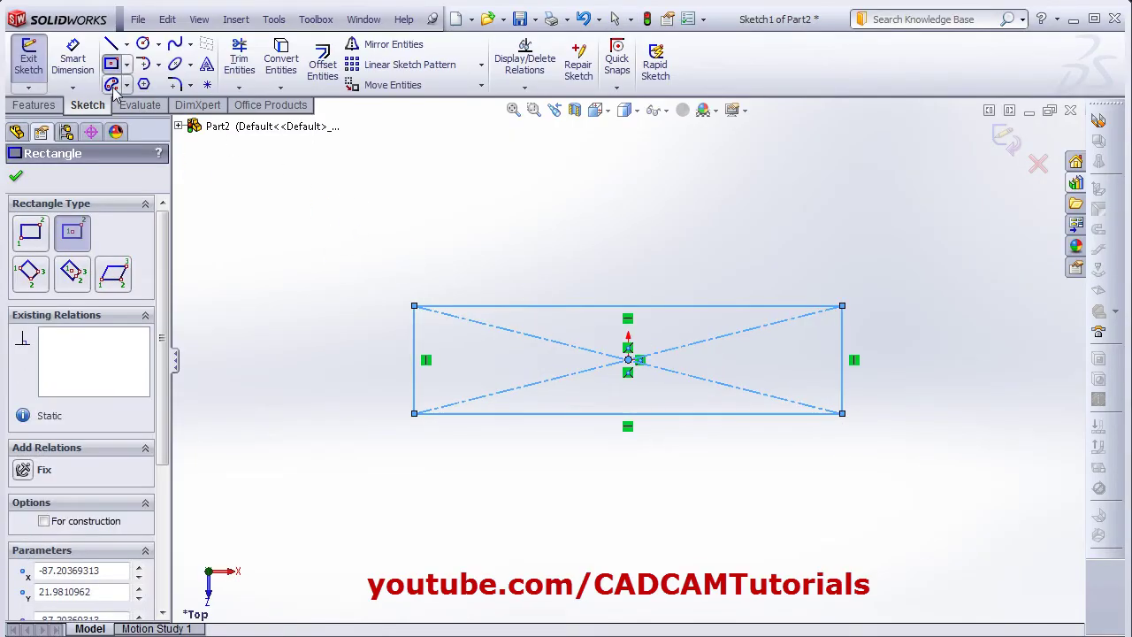
Dimension the rectangle to 20 mm wide and 10 mm high
{"action": "left_click", "coordinate": [72, 57]}
{"action": "left_click", "coordinate": [665, 413]}
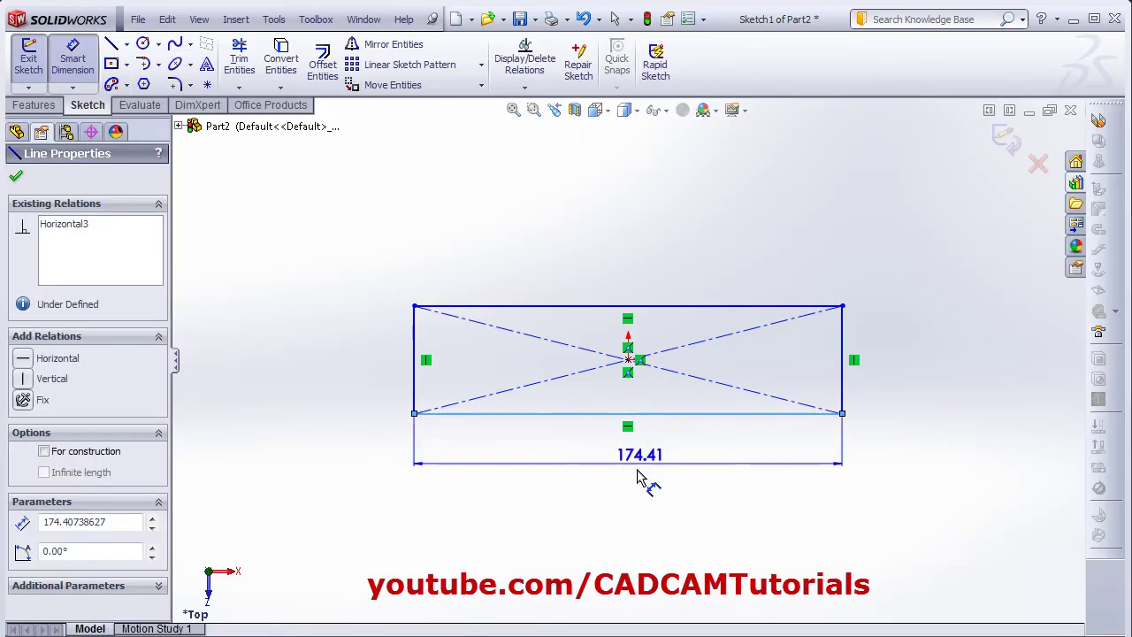
{"action": "left_click", "coordinate": [639, 470]}
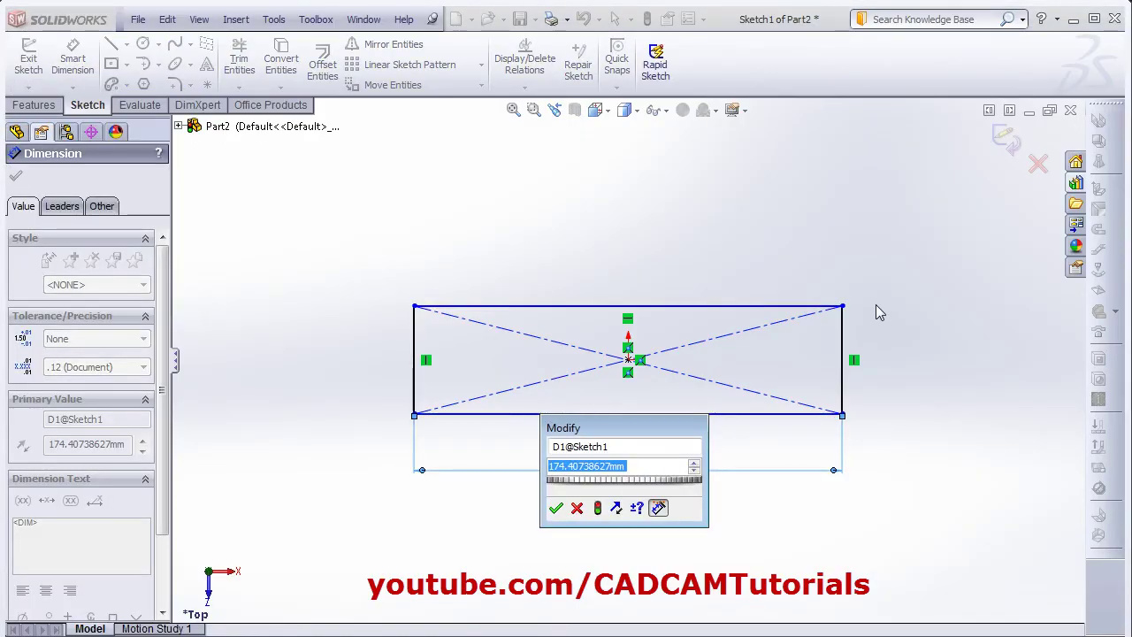
{"action": "type", "text": "20"}
{"action": "key", "text": "Return"}
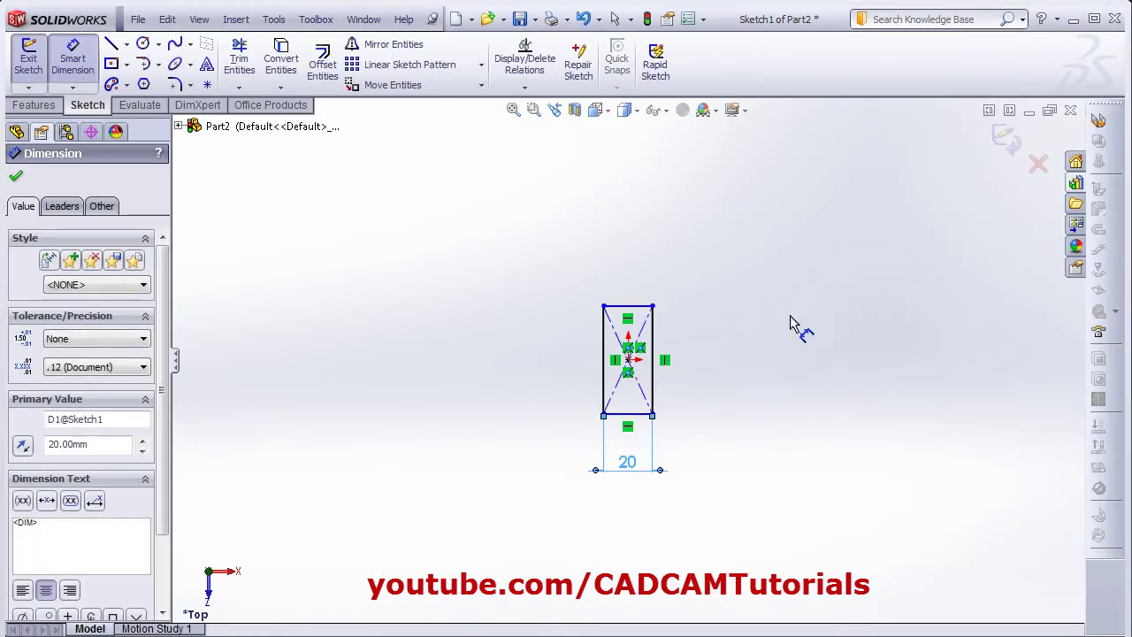
{"action": "left_click", "coordinate": [653, 389]}
{"action": "left_click", "coordinate": [699, 370]}
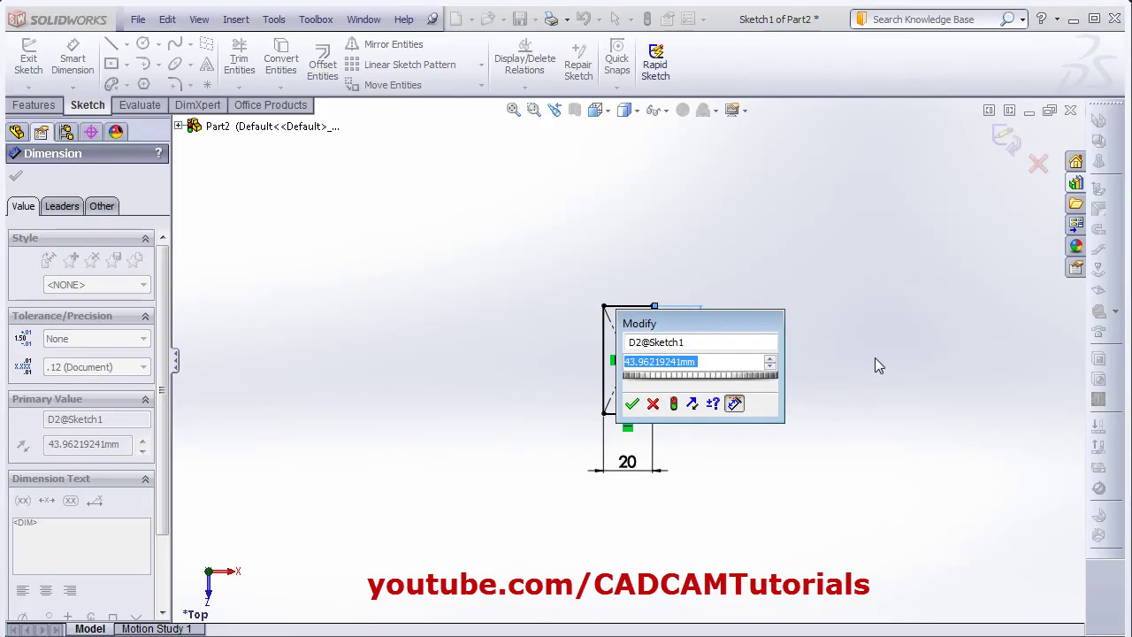
{"action": "type", "text": "10"}
{"action": "key", "text": "Return"}
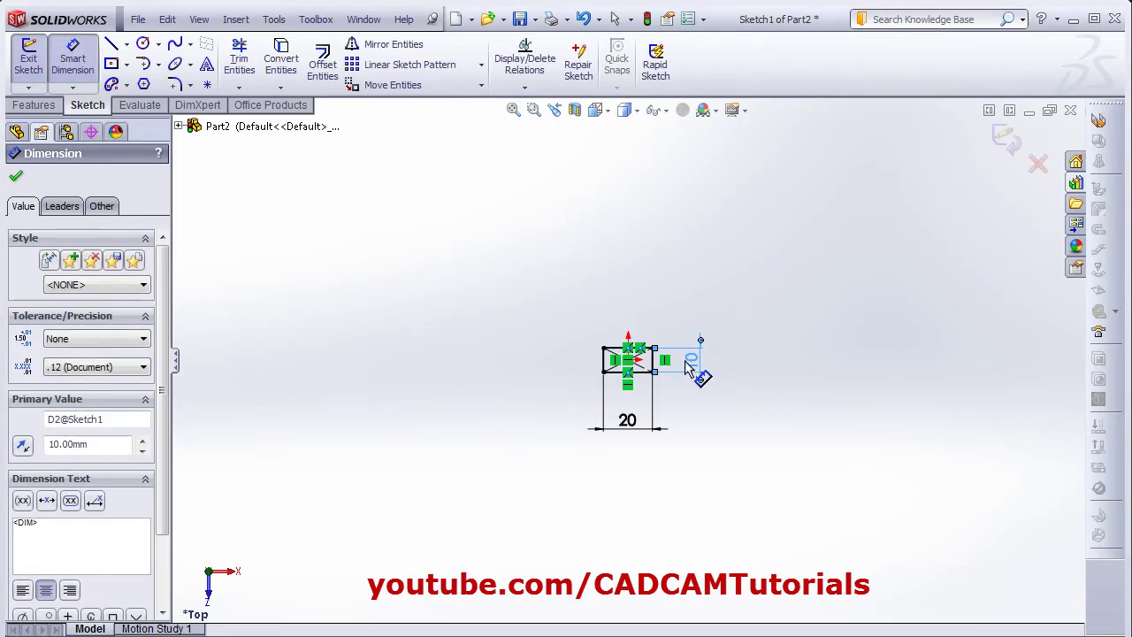
Finish the sketch and extrude the rectangle as a Blind boss with a depth of 10 mm
{"action": "left_click", "coordinate": [1008, 139]}
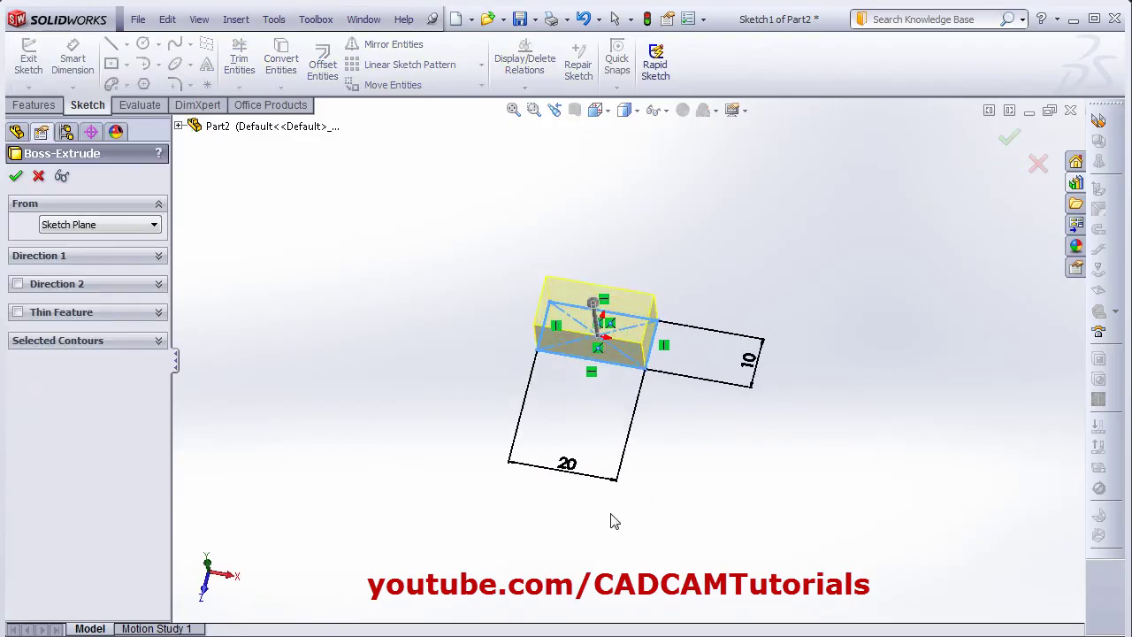
{"action": "left_click", "coordinate": [120, 256]}
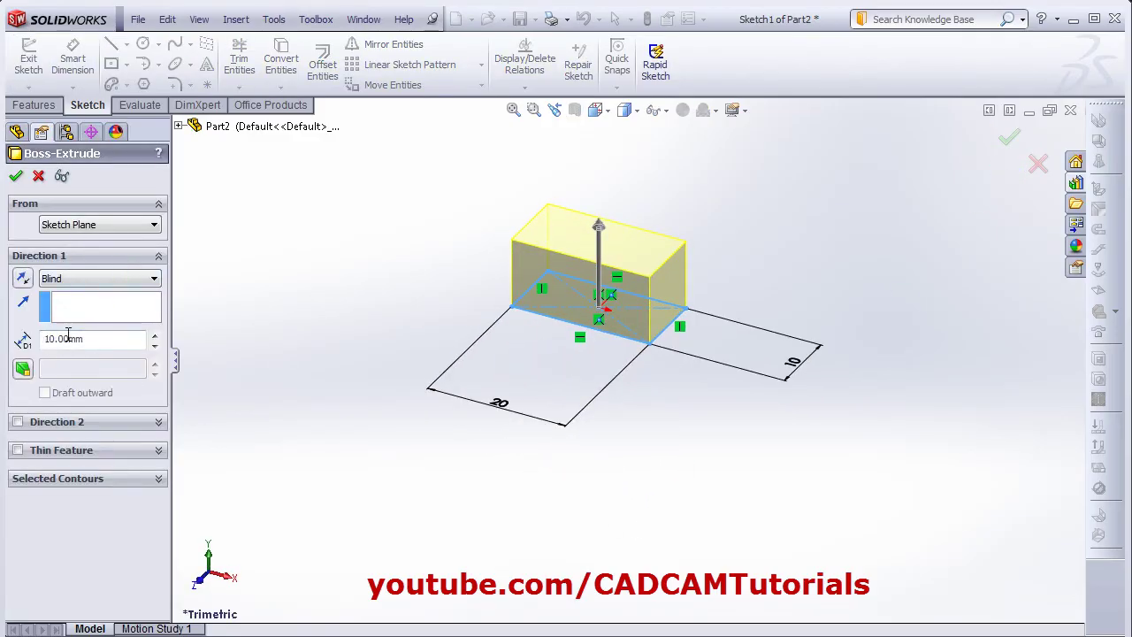
{"action": "left_click", "coordinate": [16, 176]}
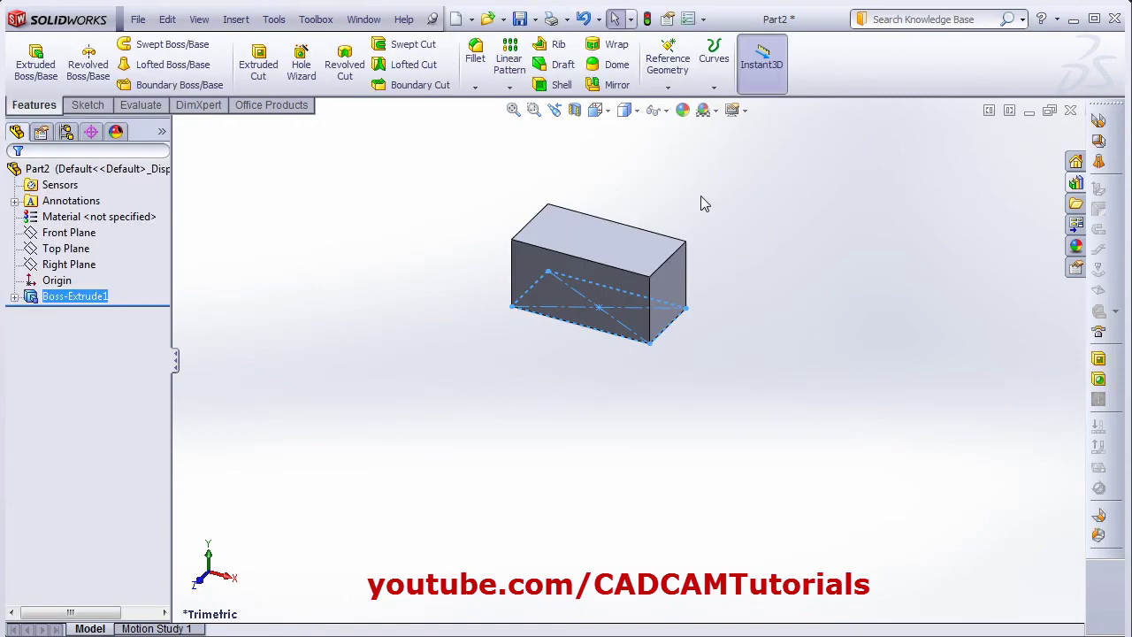
Fillet the block's front and two end bottom edges and the two front vertical edges with a 3 mm radius
{"action": "left_click", "coordinate": [475, 55]}
{"action": "middle_click_drag", "start_coordinate": [498, 255], "coordinate": [511, 482]}
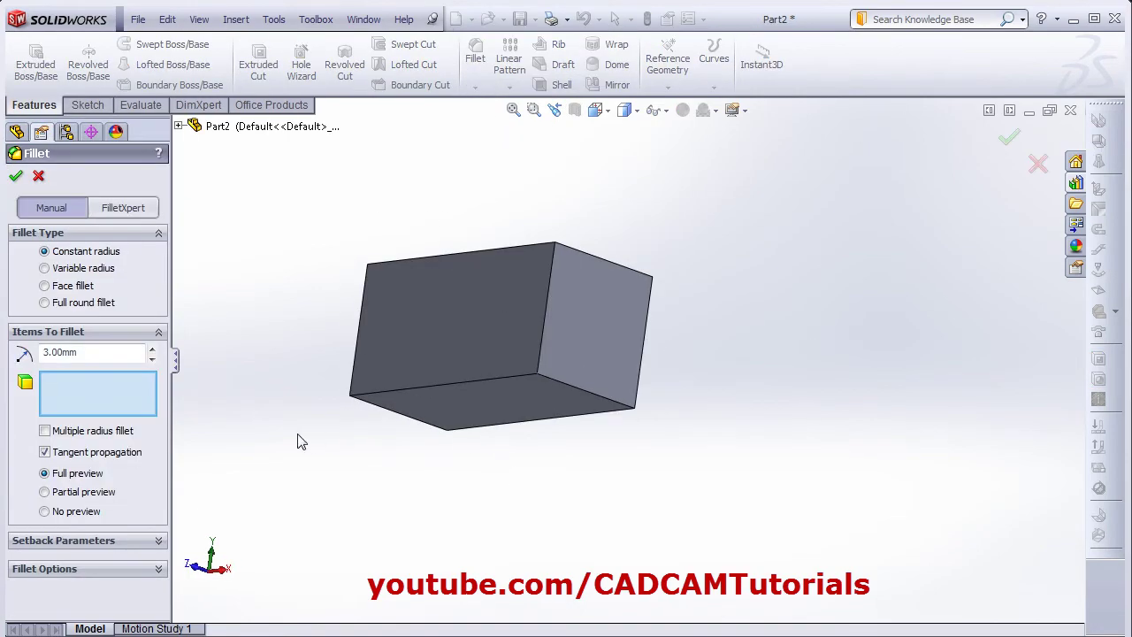
{"action": "left_click", "coordinate": [584, 393]}
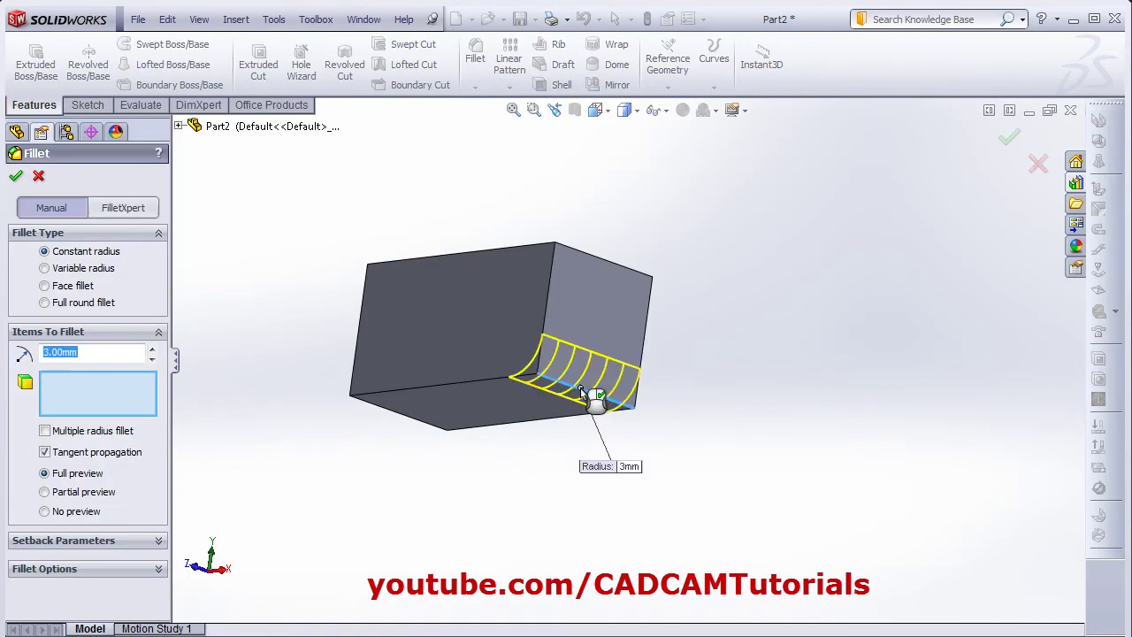
{"action": "left_click", "coordinate": [480, 387]}
{"action": "middle_click_drag", "start_coordinate": [483, 389], "coordinate": [425, 413]}
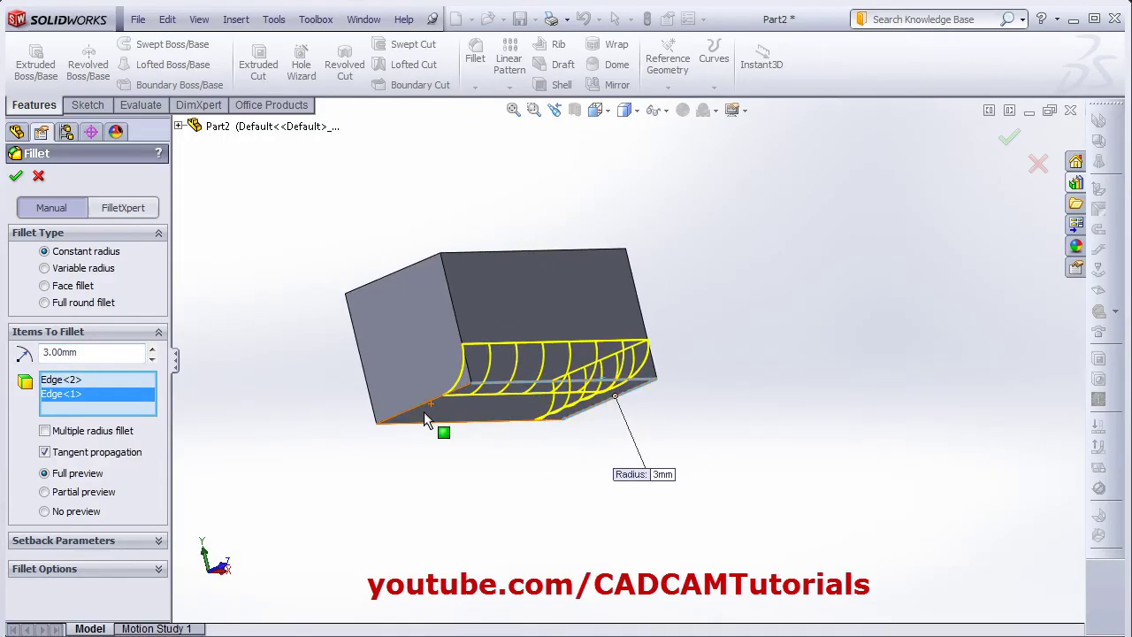
{"action": "left_click", "coordinate": [425, 413]}
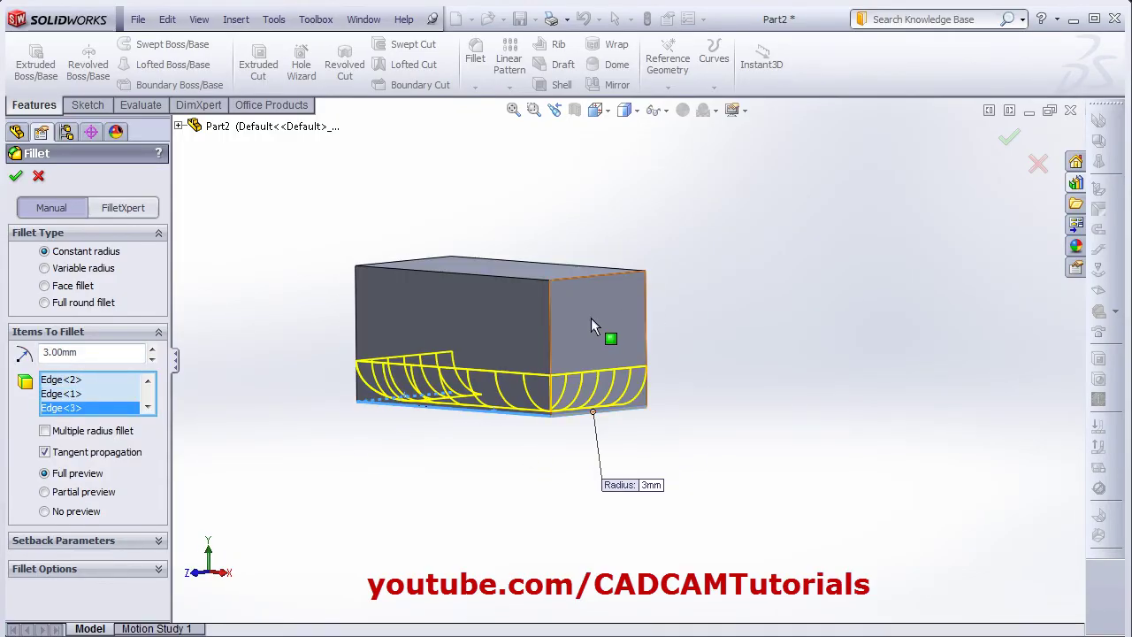
{"action": "left_click", "coordinate": [549, 336]}
{"action": "middle_click_drag", "start_coordinate": [488, 416], "coordinate": [417, 367]}
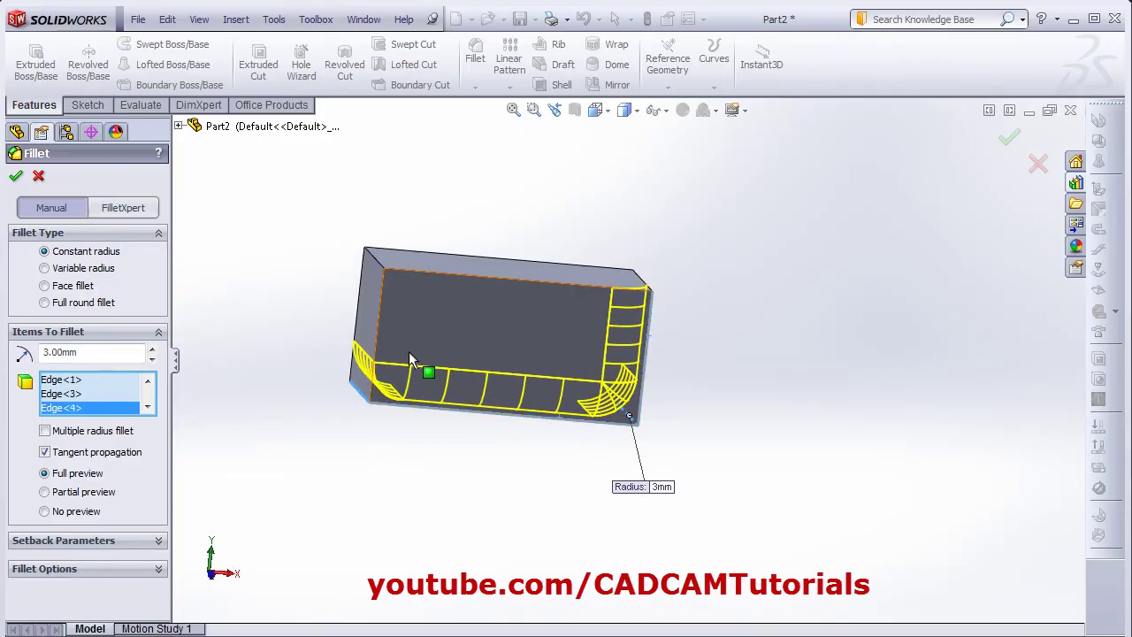
{"action": "left_click", "coordinate": [375, 345]}
{"action": "middle_click_drag", "start_coordinate": [500, 488], "coordinate": [443, 473]}
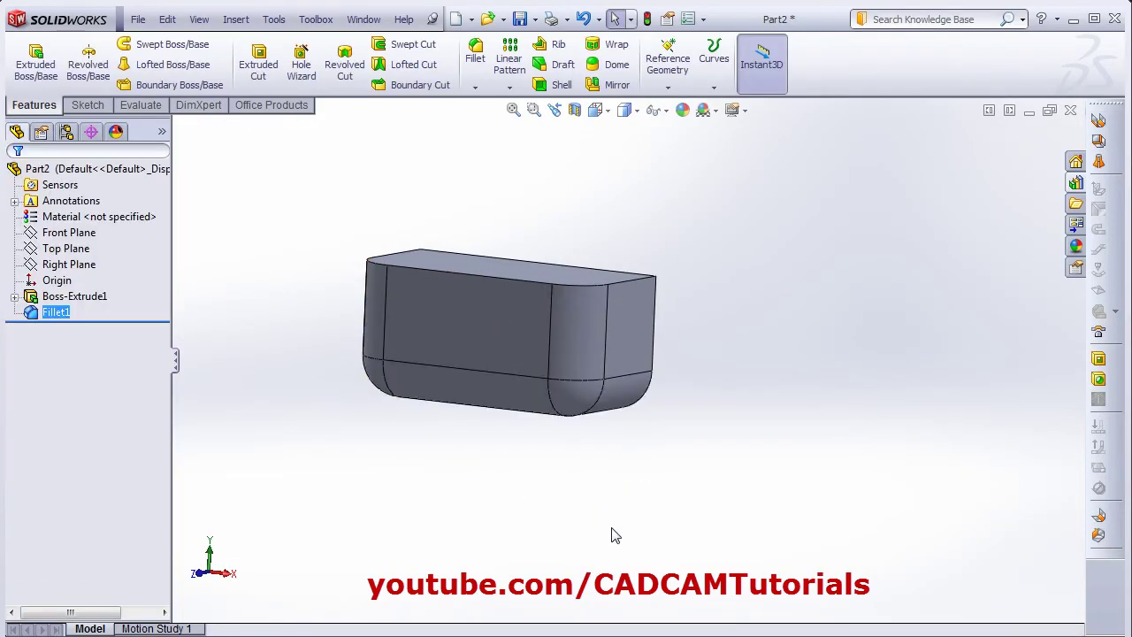
{"action": "middle_click_drag", "start_coordinate": [611, 534], "coordinate": [794, 451]}
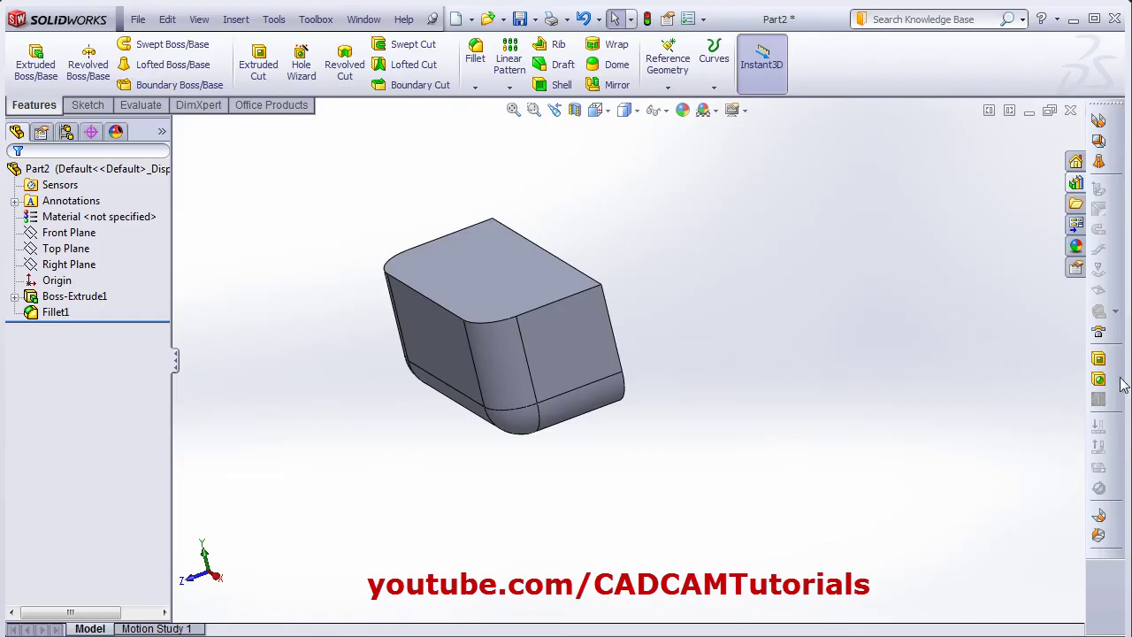
Define a Form Tool with the block's top face as stopping face and the back and bottom faces as faces to remove
{"action": "left_click", "coordinate": [1099, 333]}
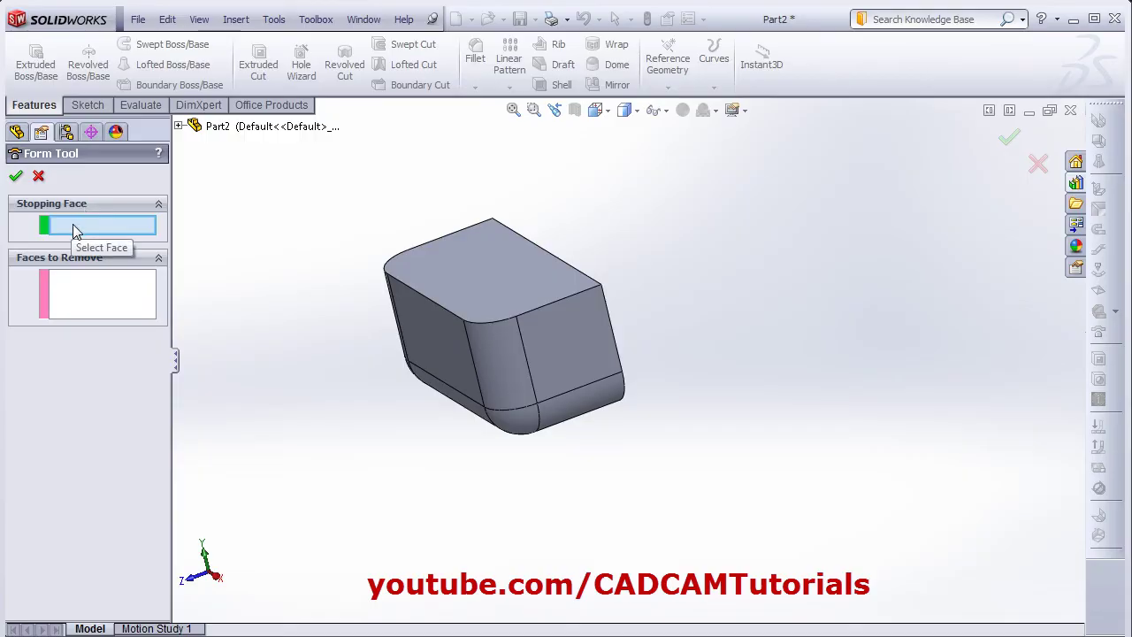
{"action": "left_click", "coordinate": [495, 276]}
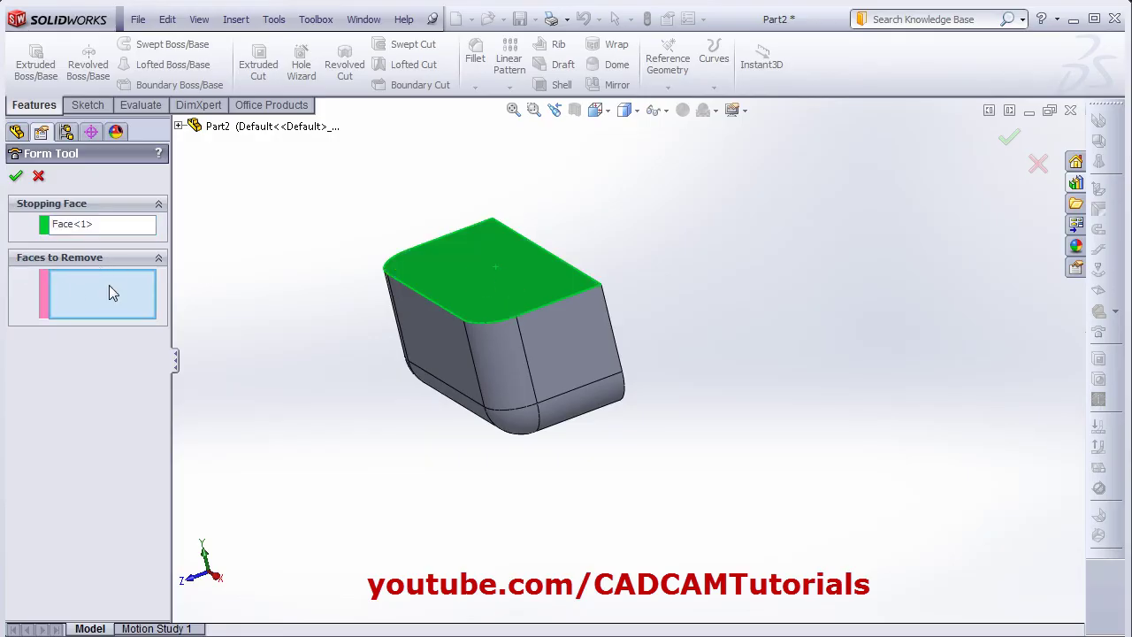
{"action": "middle_click_drag", "start_coordinate": [472, 435], "coordinate": [375, 434]}
{"action": "left_click", "coordinate": [527, 339]}
{"action": "middle_click_drag", "start_coordinate": [527, 337], "coordinate": [538, 392]}
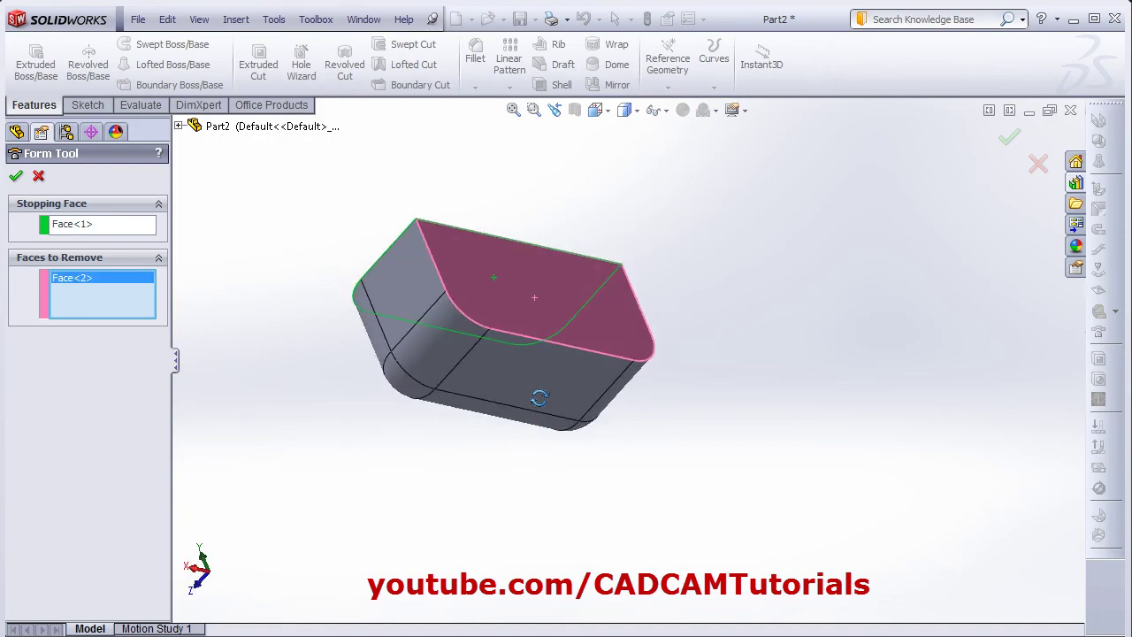
{"action": "left_click", "coordinate": [536, 389]}
{"action": "middle_click_drag", "start_coordinate": [594, 311], "coordinate": [566, 283]}
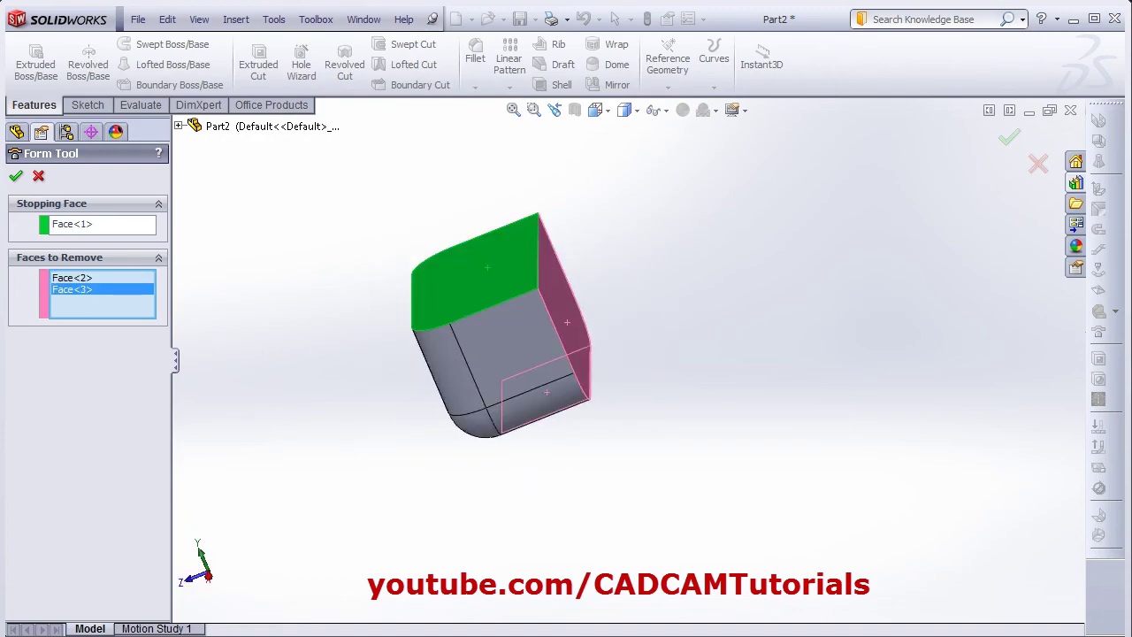
{"action": "left_click", "coordinate": [16, 175]}
{"action": "left_click", "coordinate": [723, 379]}
{"action": "middle_click_drag", "start_coordinate": [723, 379], "coordinate": [399, 361]}
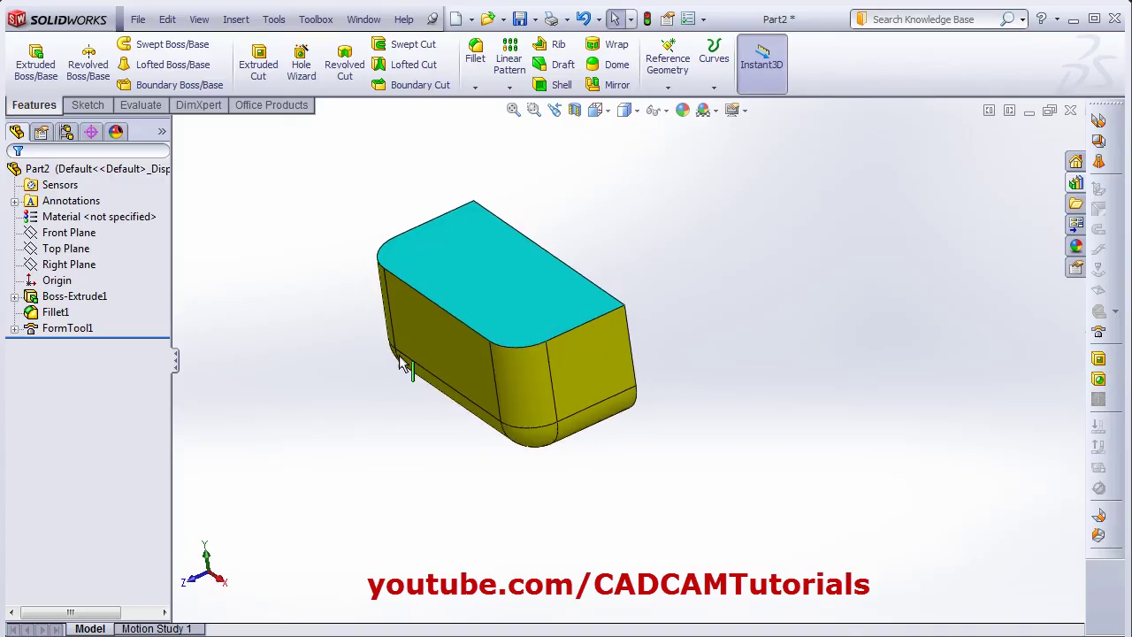
Start saving the part as a Form Tool (*.sldftp) in the design library's forming tools folder
{"action": "left_click", "coordinate": [520, 19]}
{"action": "left_click", "coordinate": [570, 410]}
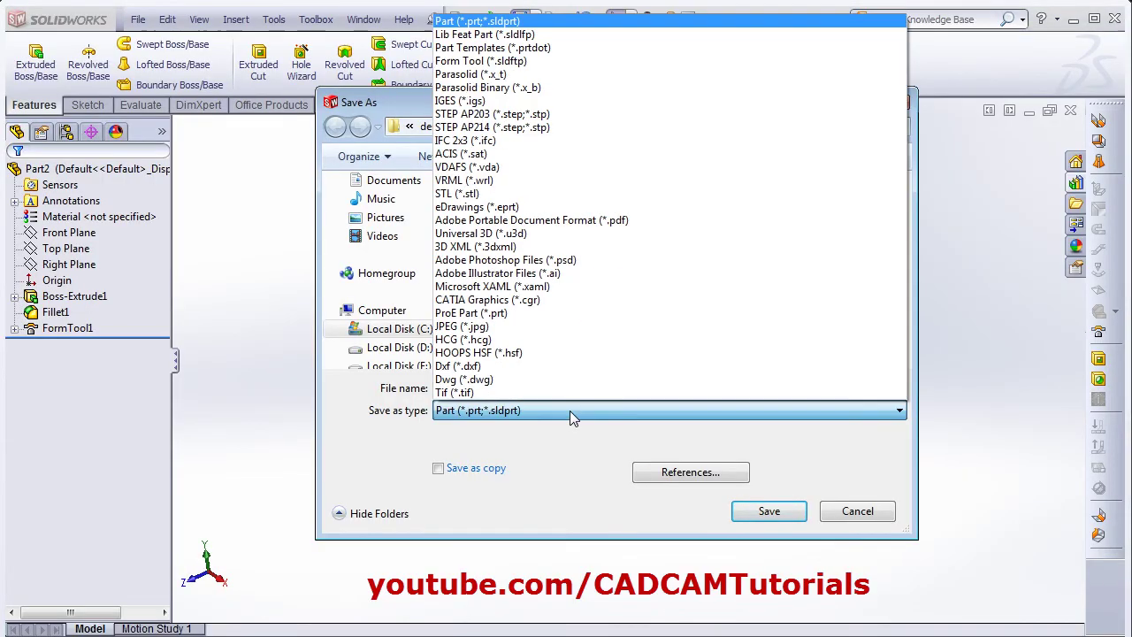
{"action": "left_click", "coordinate": [484, 61]}
{"action": "double_click", "coordinate": [531, 244]}
Create a My Forming Tool folder inside the forming tools folder and save Part2 there as a Form Tool (*.sldftp)
{"action": "right_click", "coordinate": [627, 287]}
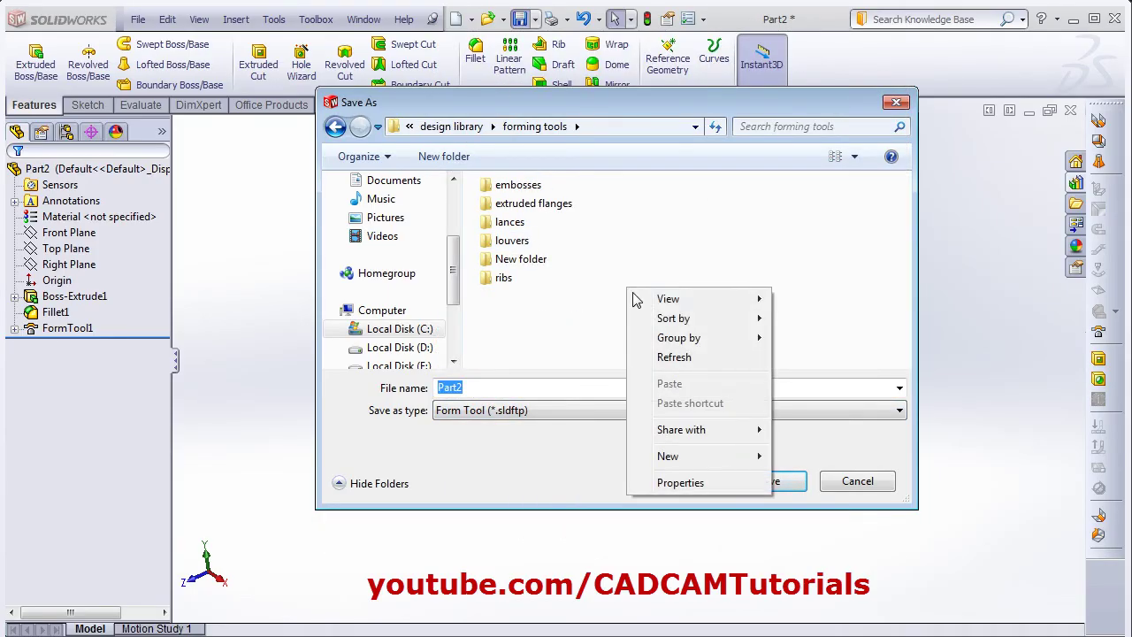
{"action": "mouse_move", "coordinate": [726, 455]}
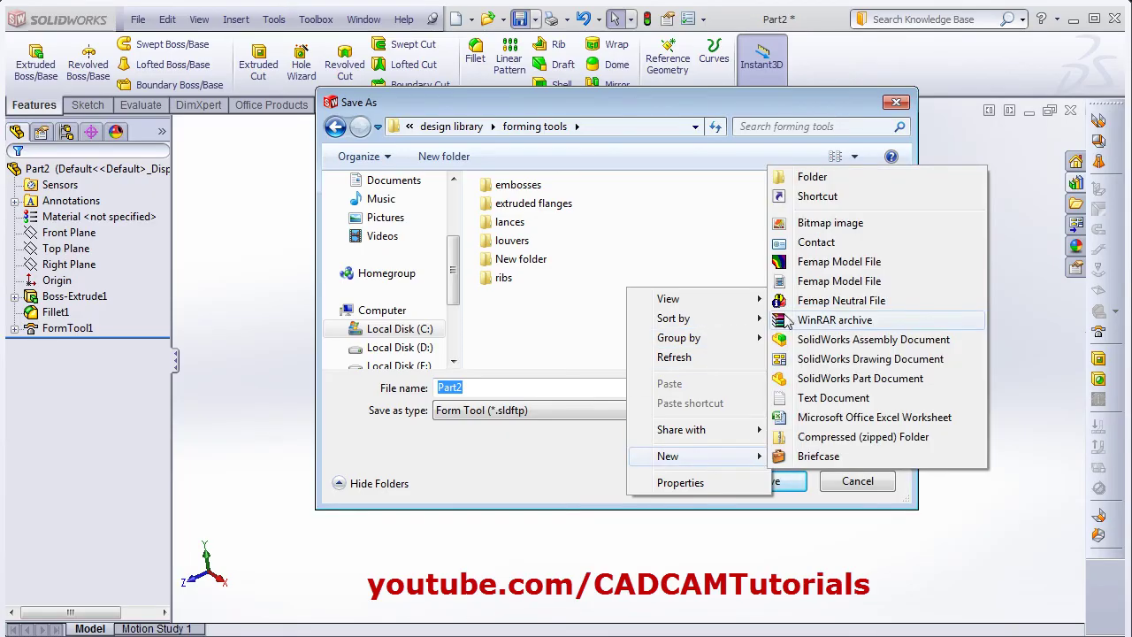
{"action": "left_click", "coordinate": [800, 175]}
{"action": "type", "text": "My Forming"}
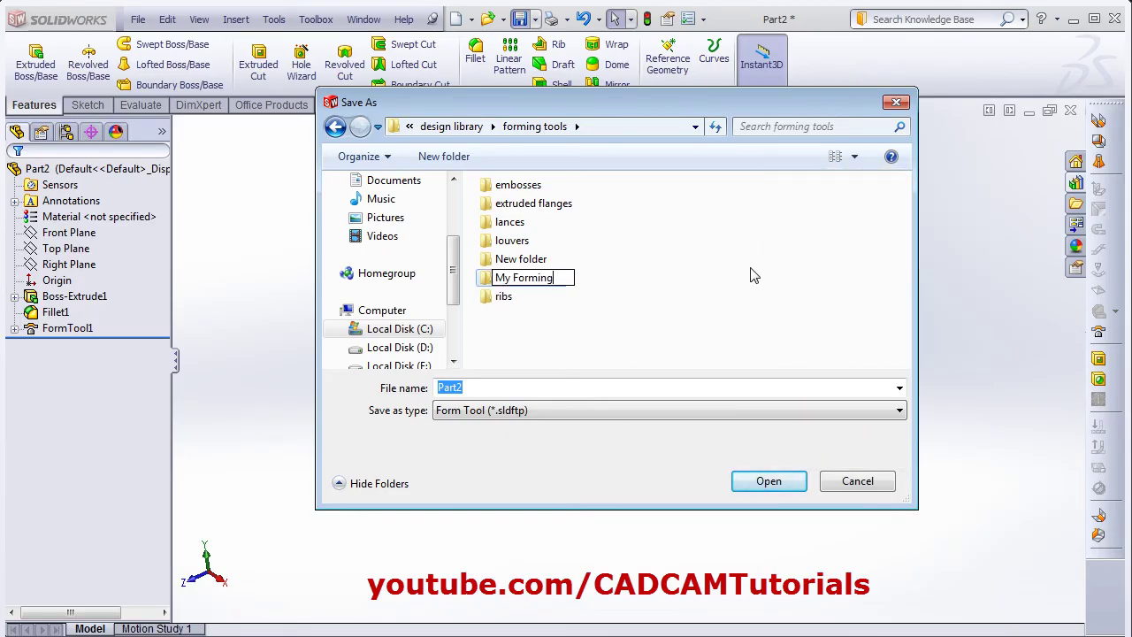
{"action": "key", "text": "Return"}
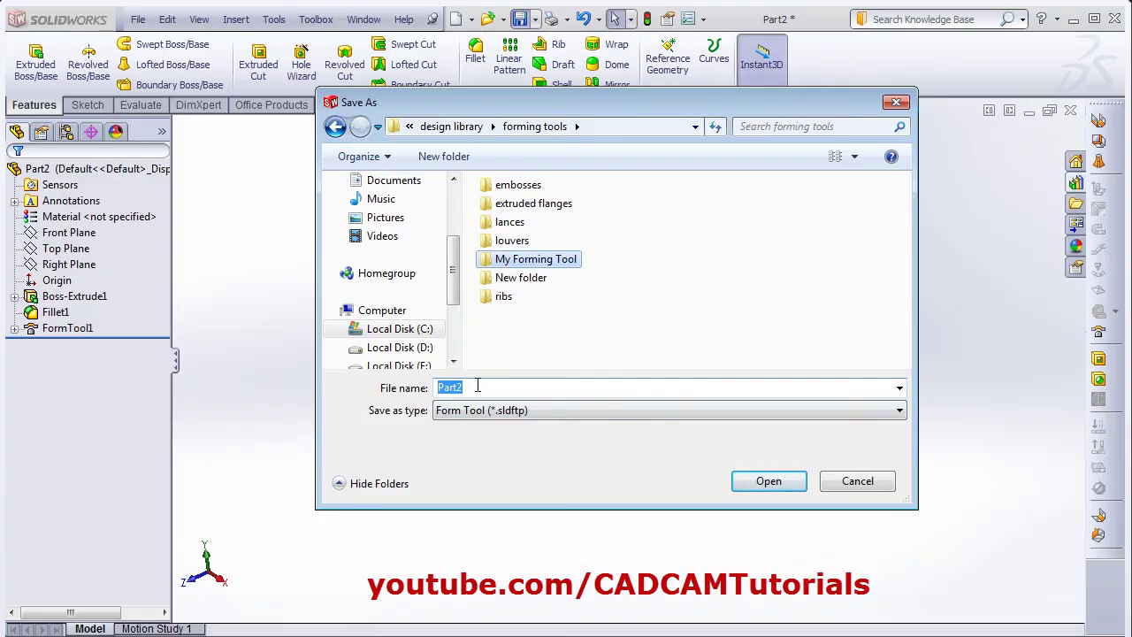
{"action": "left_click", "coordinate": [769, 484]}
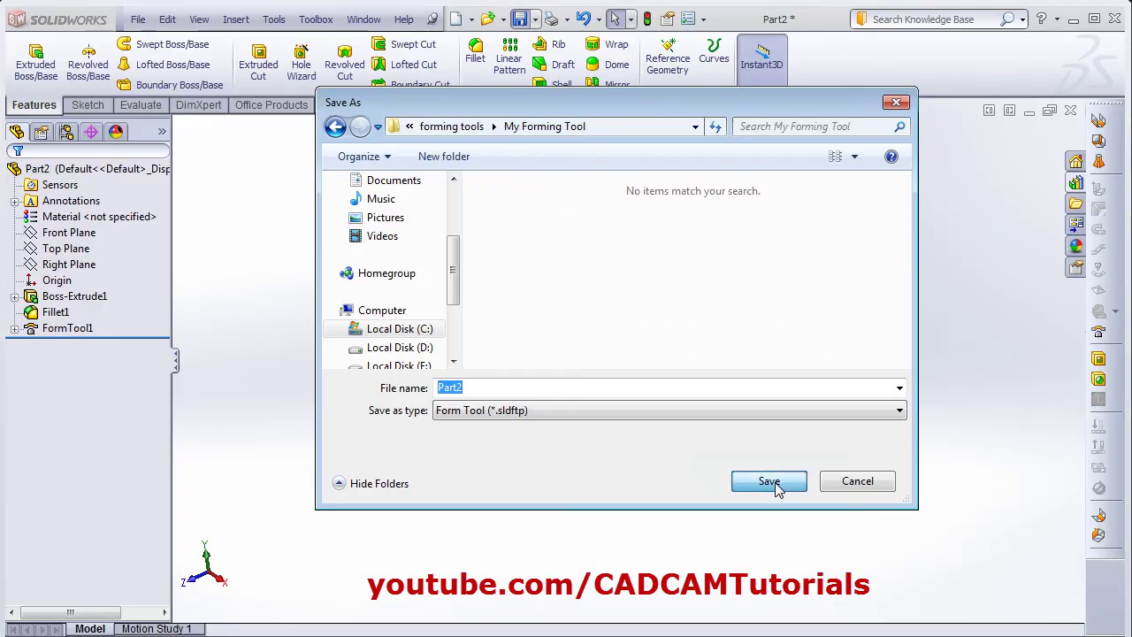
{"action": "left_click", "coordinate": [773, 483]}
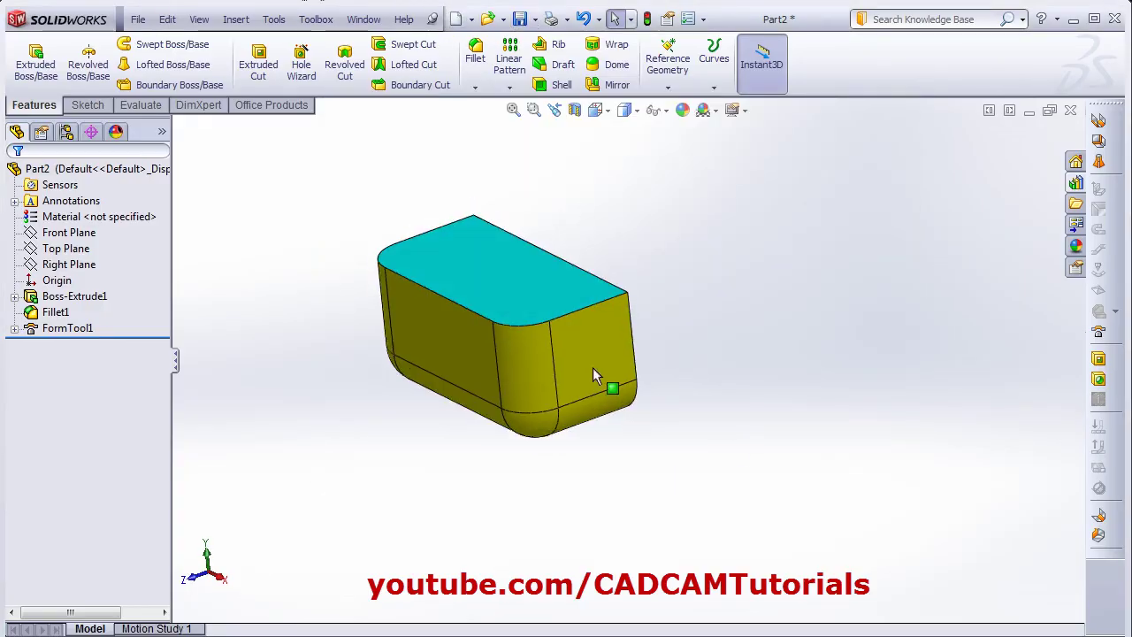
Save Part2 also as a regular part file in the My Forming Tool folder and close it
{"action": "left_click", "coordinate": [519, 19]}
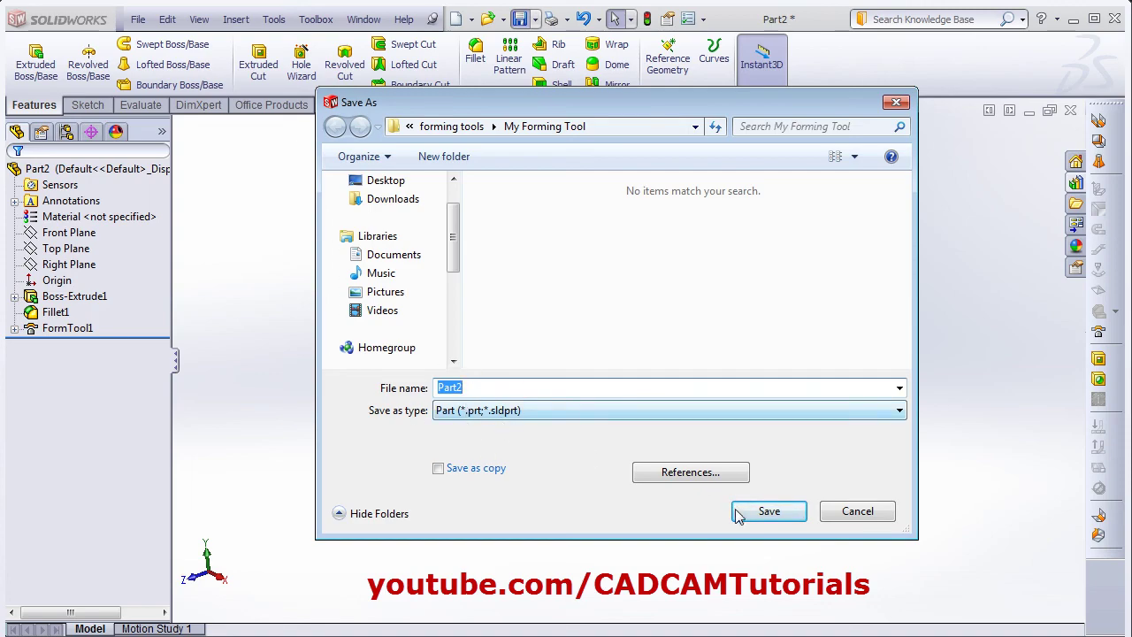
{"action": "left_click", "coordinate": [782, 513]}
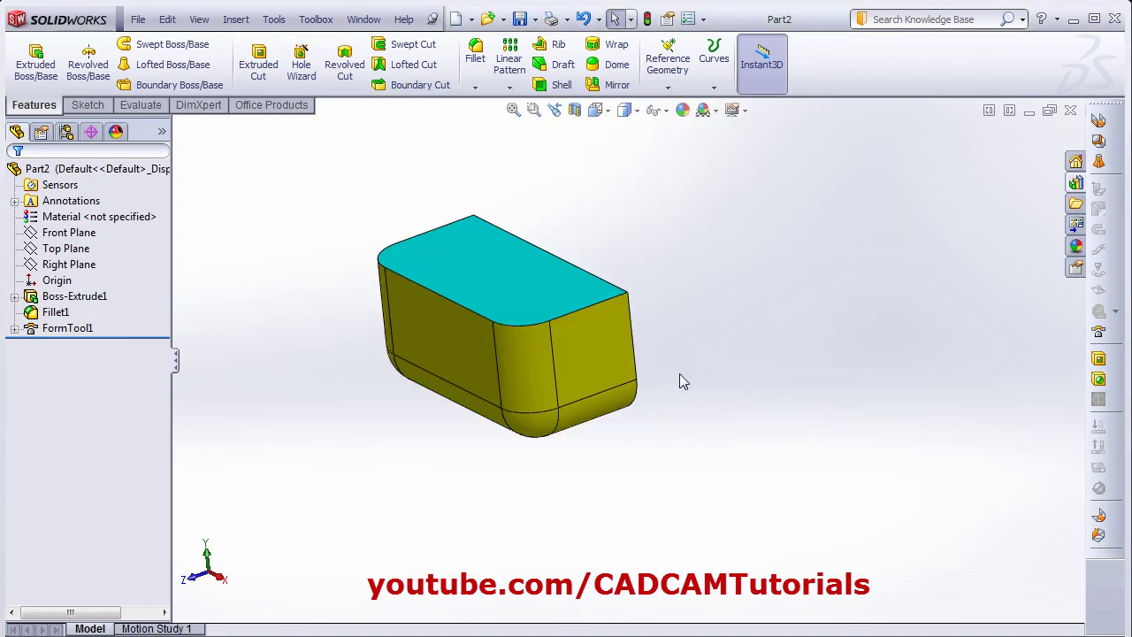
{"action": "left_click", "coordinate": [1070, 110]}
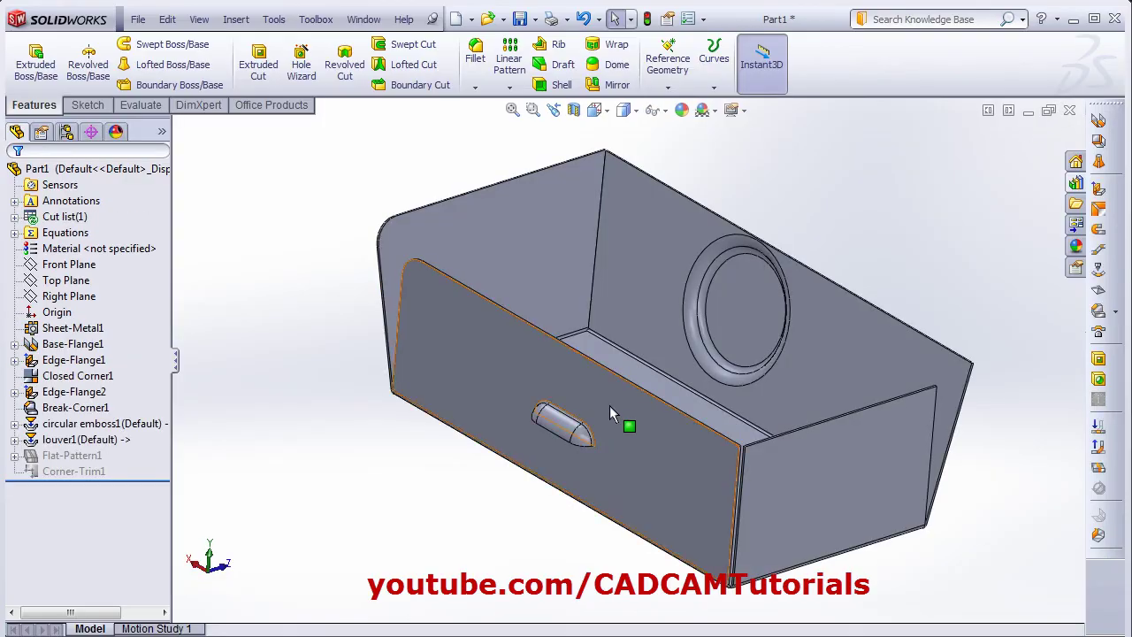
Open the My Forming Tool folder under forming tools in the Design Library and locate the Part2.SLDFTP tool
{"action": "middle_click_drag", "start_coordinate": [428, 384], "coordinate": [398, 364]}
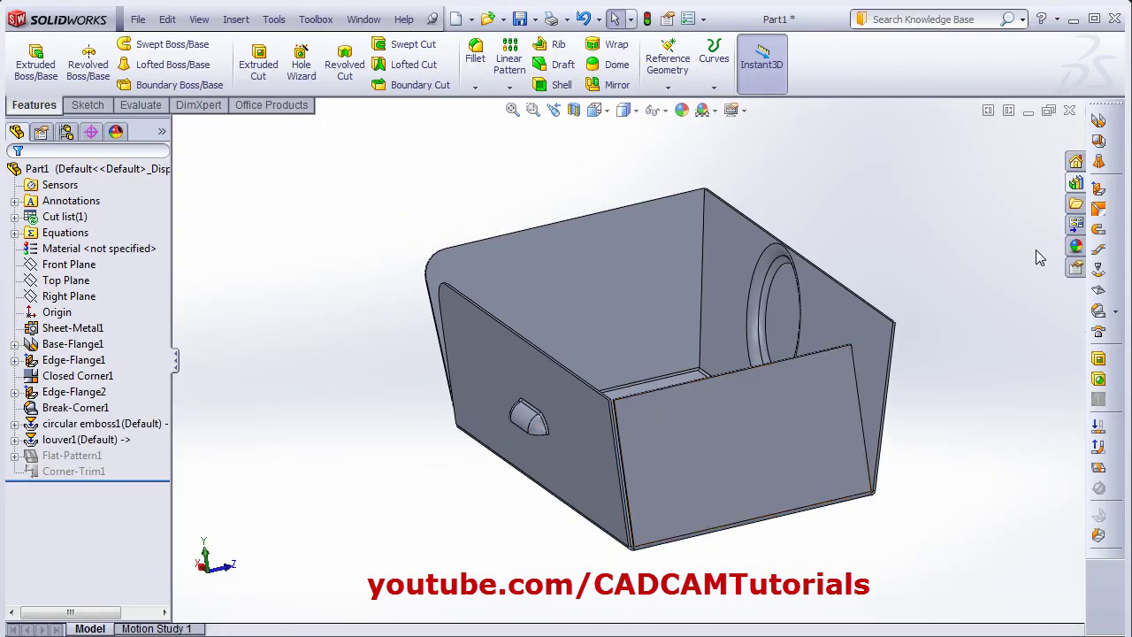
{"action": "left_click", "coordinate": [1078, 184]}
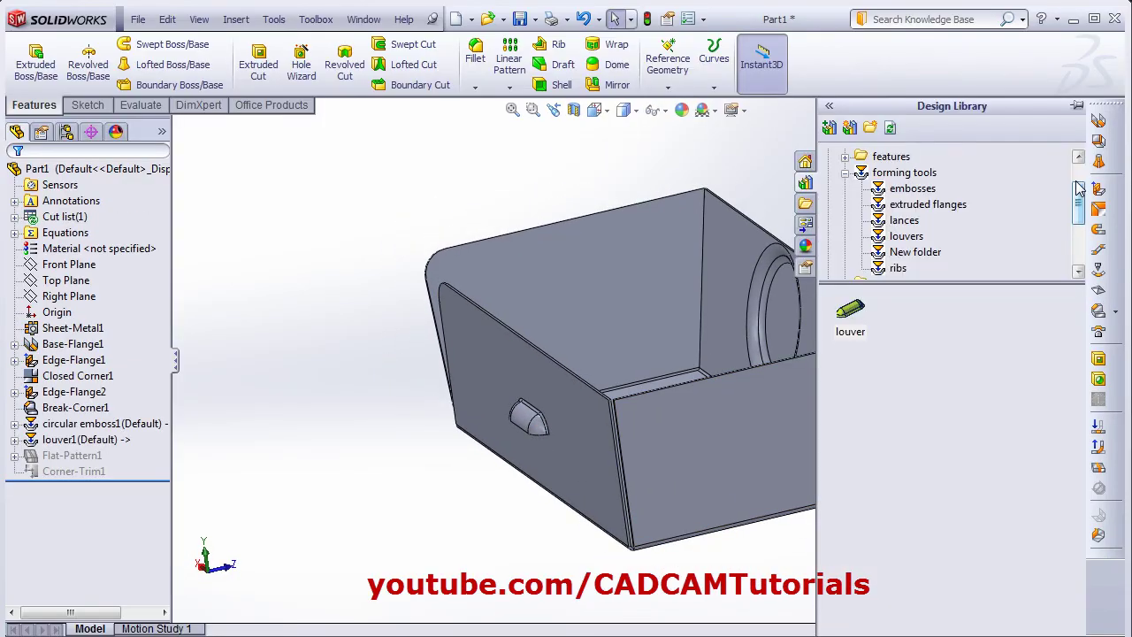
{"action": "left_click", "coordinate": [898, 173]}
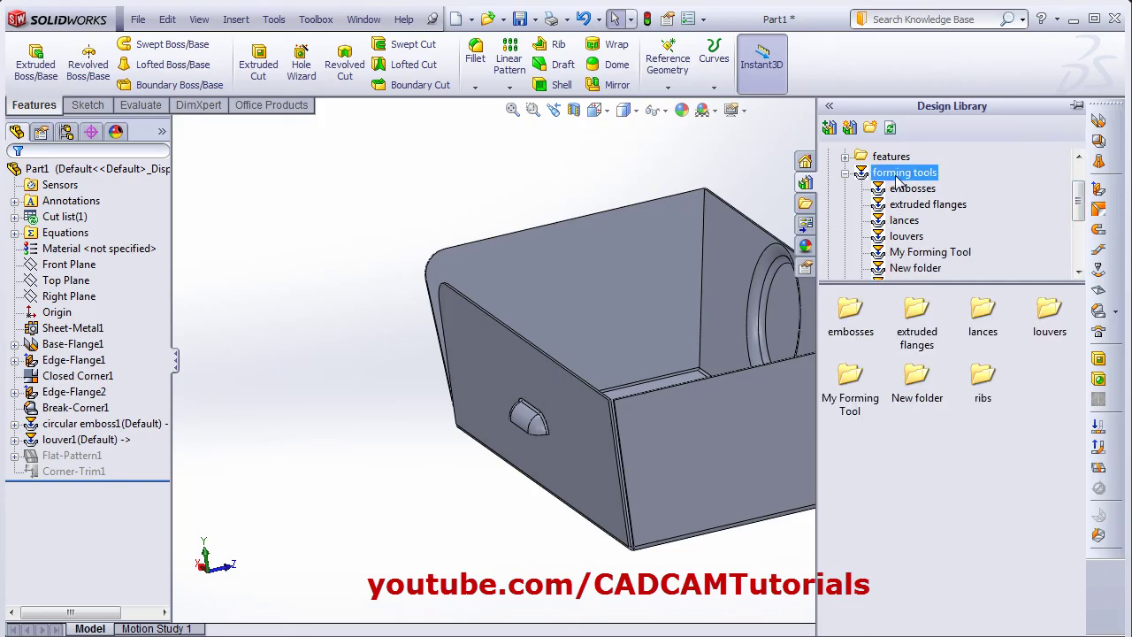
{"action": "double_click", "coordinate": [850, 380]}
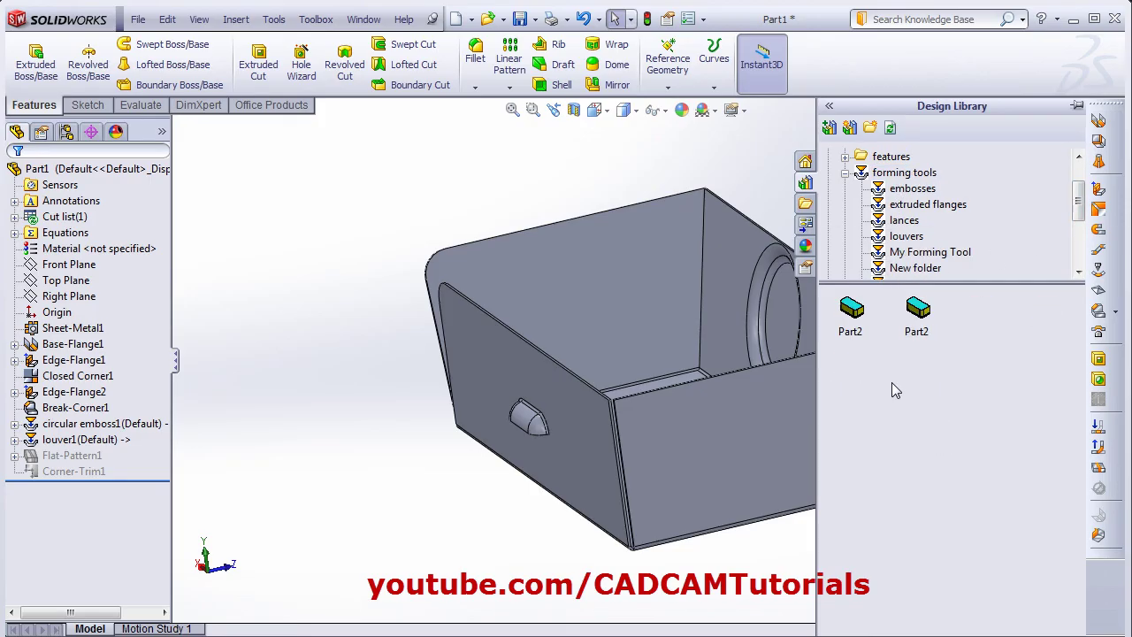
{"action": "left_click", "coordinate": [922, 318]}
{"action": "mouse_move", "coordinate": [851, 324]}
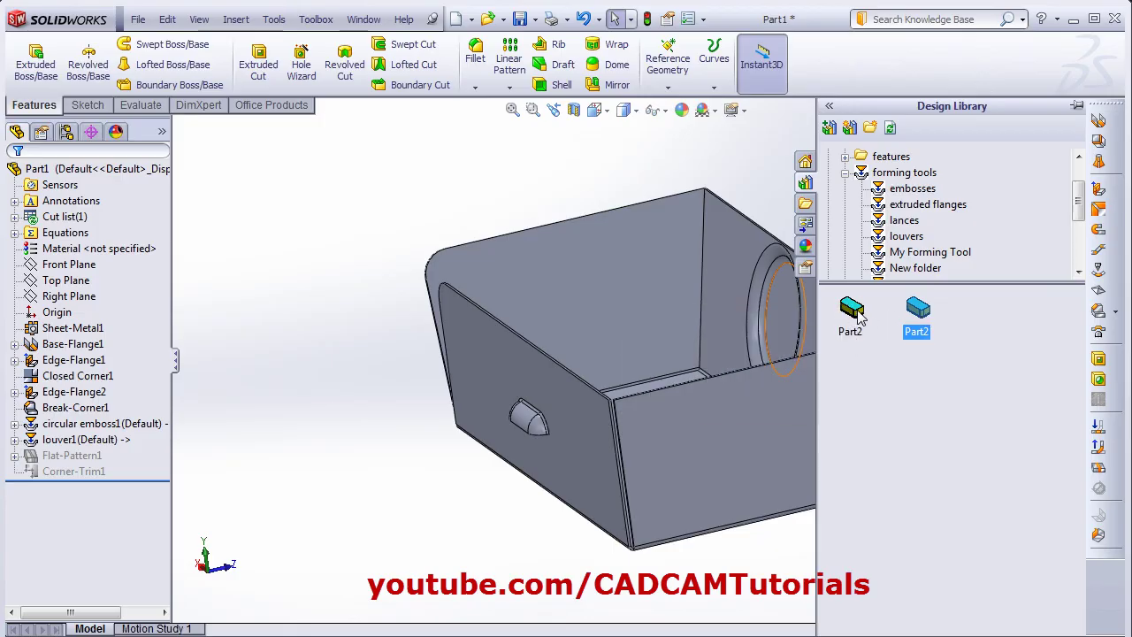
{"action": "left_click", "coordinate": [946, 330]}
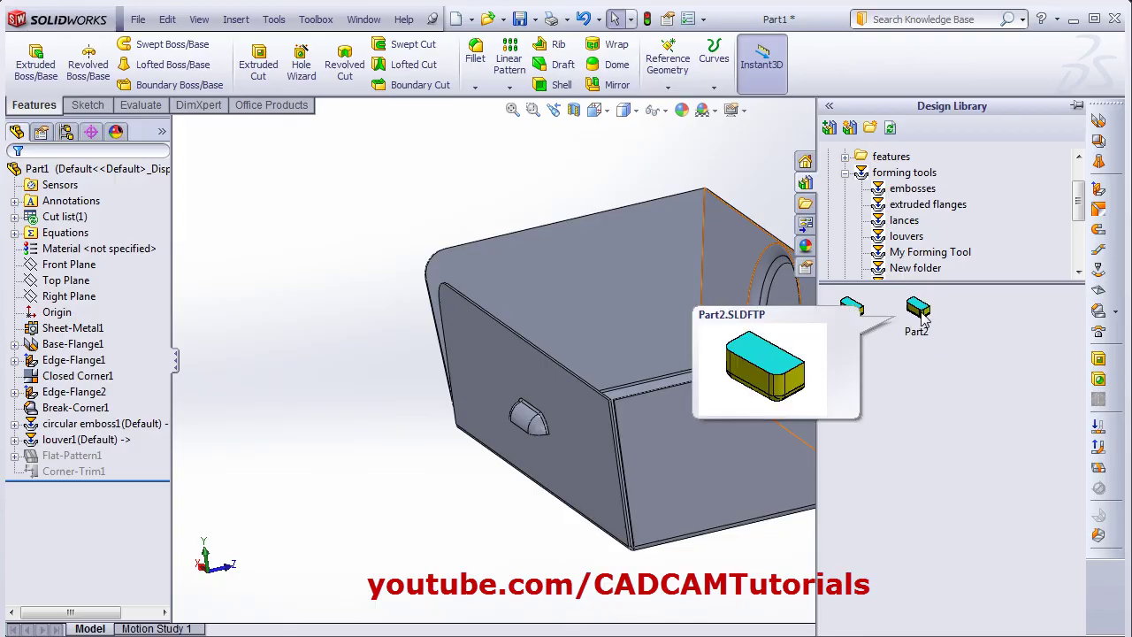
Apply the Part2 form tool to the outer face of the sheet-metal box's short end wall, with the tool flipped
{"action": "left_click_drag", "start_coordinate": [923, 320], "coordinate": [706, 458]}
{"action": "left_click", "coordinate": [78, 342]}
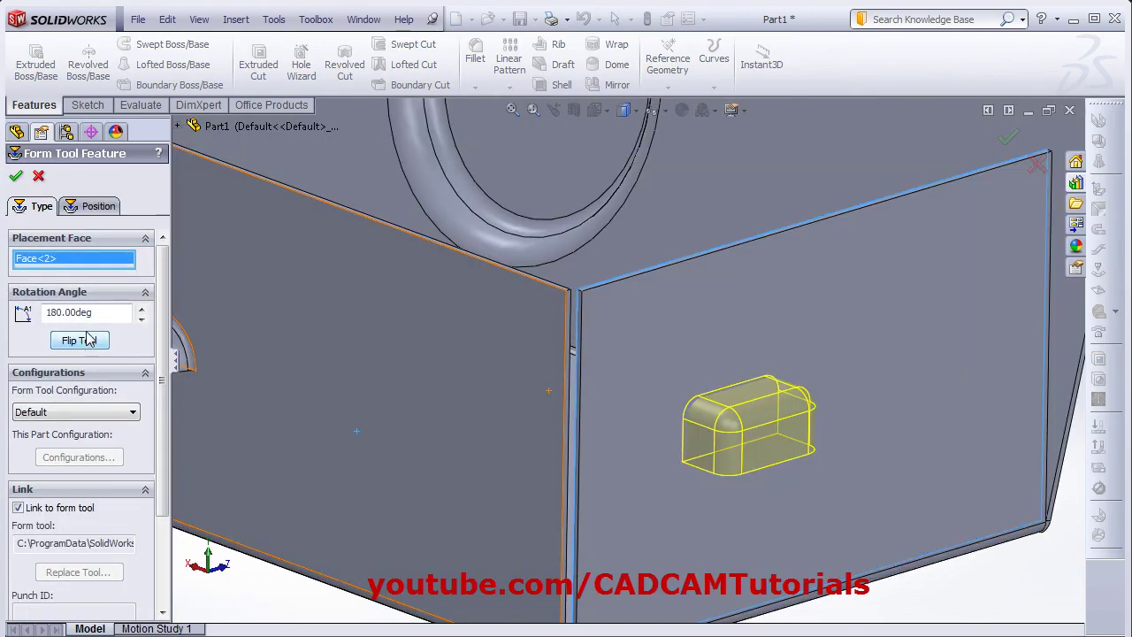
{"action": "left_click", "coordinate": [16, 175]}
{"action": "middle_click_drag", "start_coordinate": [664, 434], "coordinate": [393, 497]}
{"action": "scroll", "coordinate": [426, 453], "scroll_direction": "down", "scroll_amount": 5}
{"action": "middle_click_drag", "start_coordinate": [589, 419], "coordinate": [596, 141]}
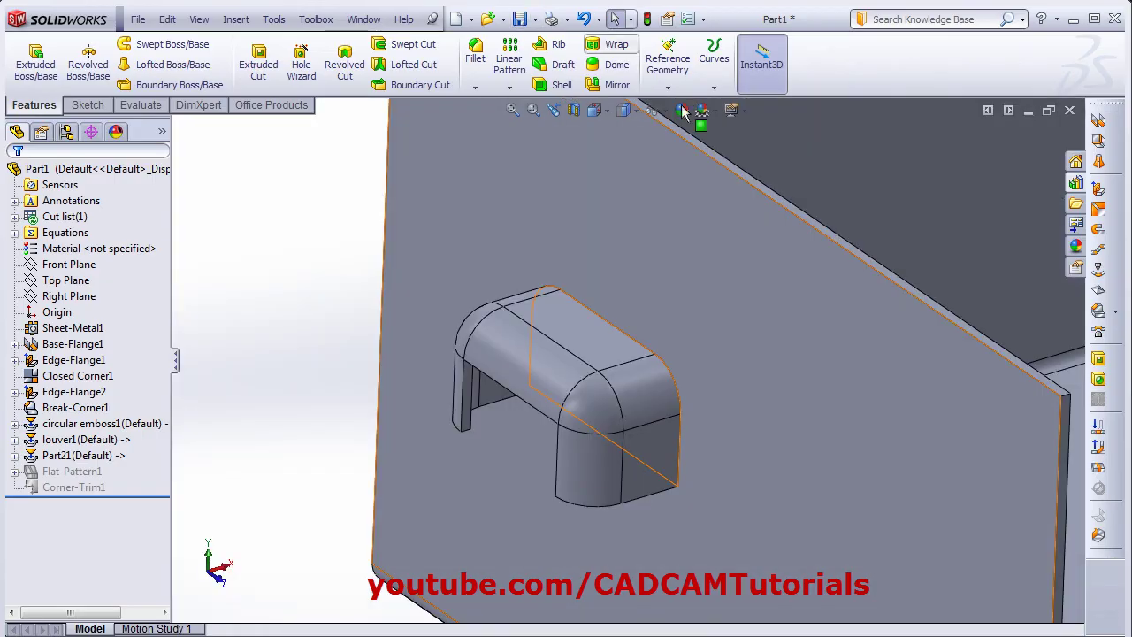
{"action": "left_click", "coordinate": [510, 112]}
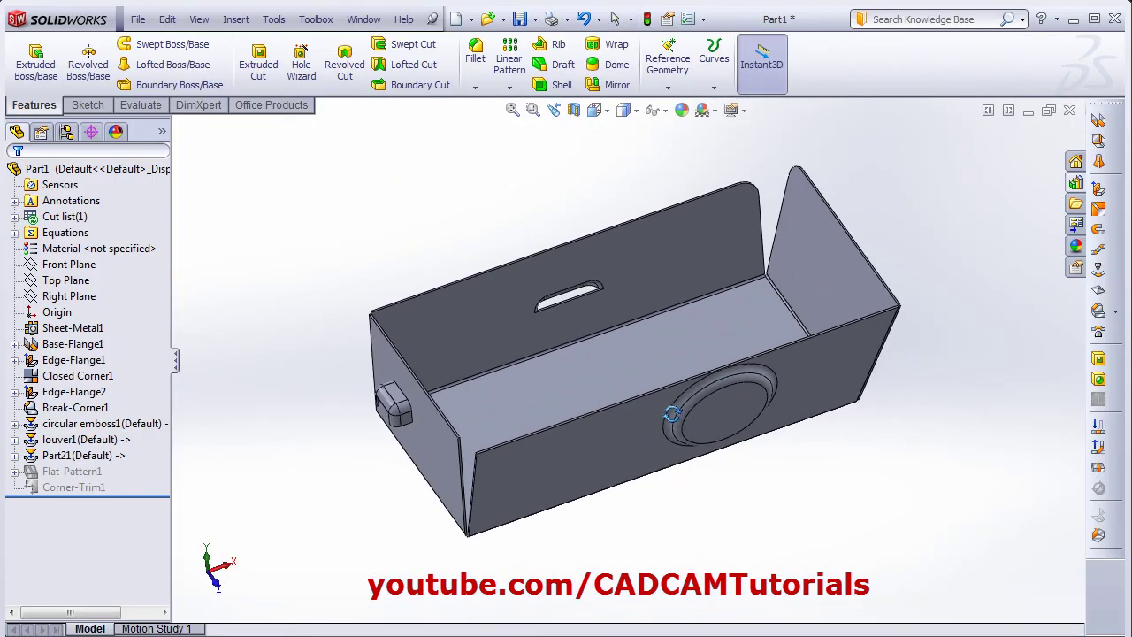